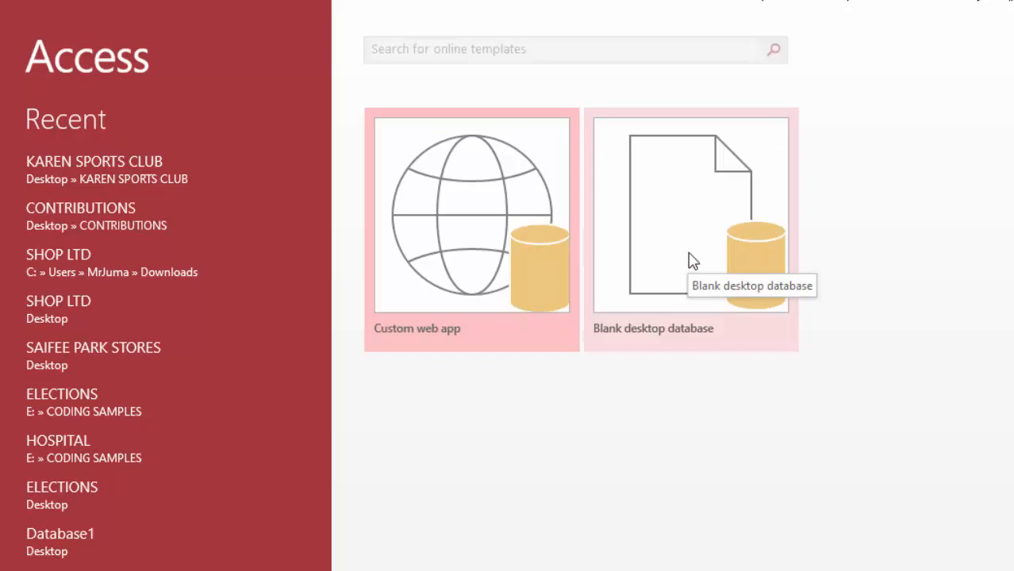
Step: Create a blank desktop database named KAREN SPORTS CLUB
left_click(693, 261)
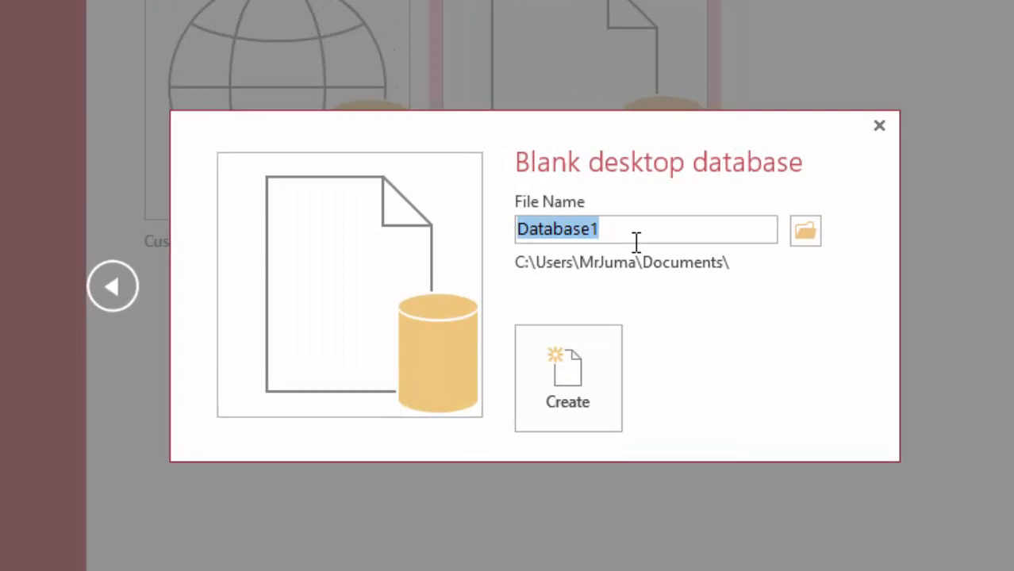
type("KAREN")
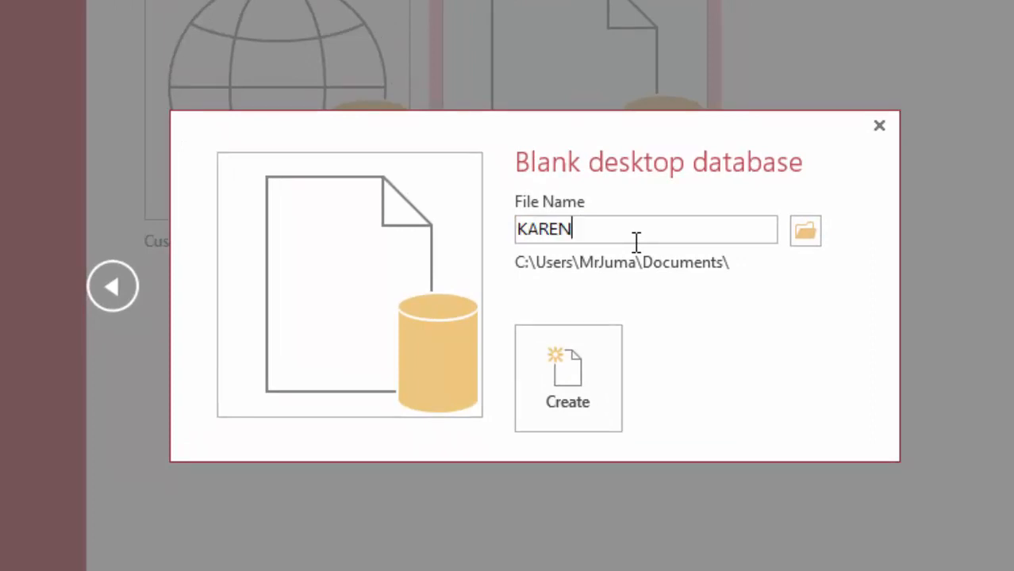
type(" SPORTS")
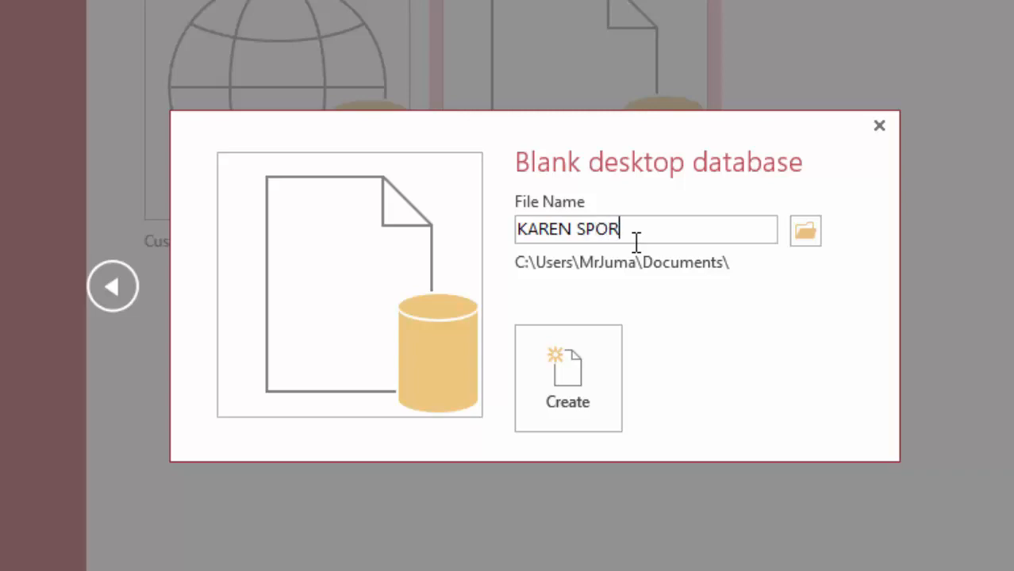
type(" CLUB")
left_click(577, 382)
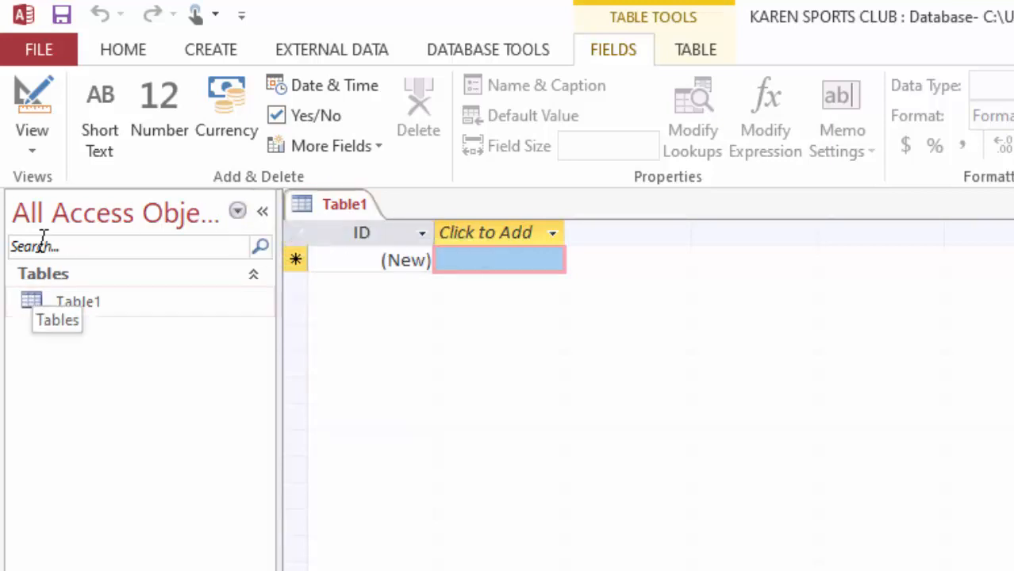
Step: Switch the new table to Design View, saving it under the name CONTRIBUTIONS
left_click(32, 152)
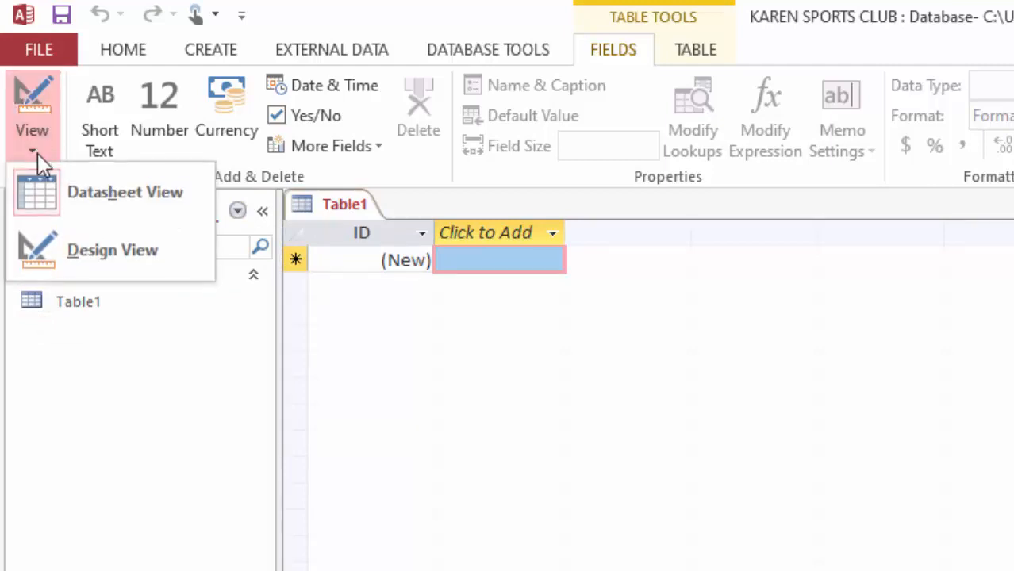
left_click(88, 252)
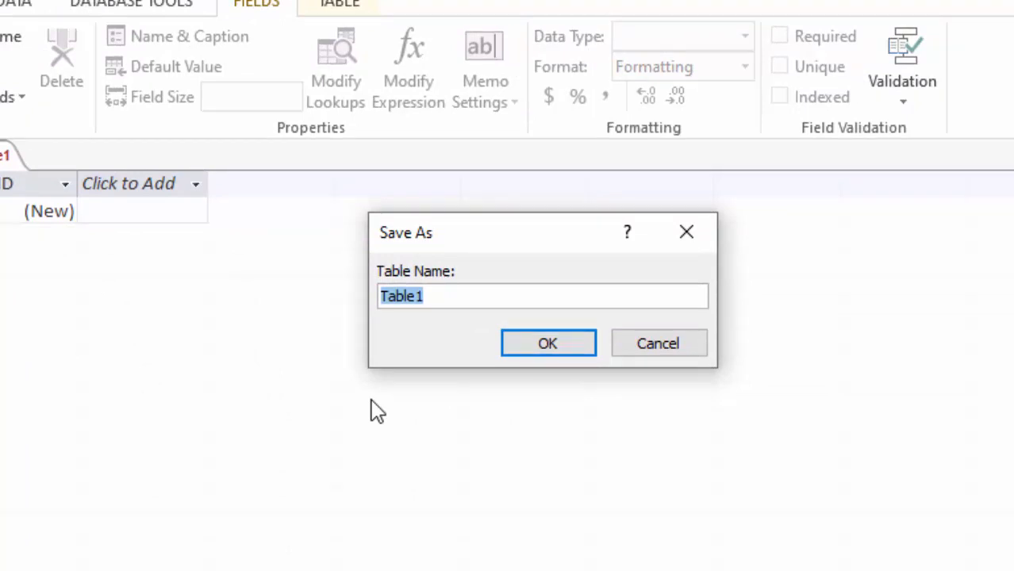
type("cONTRIBUTIONS")
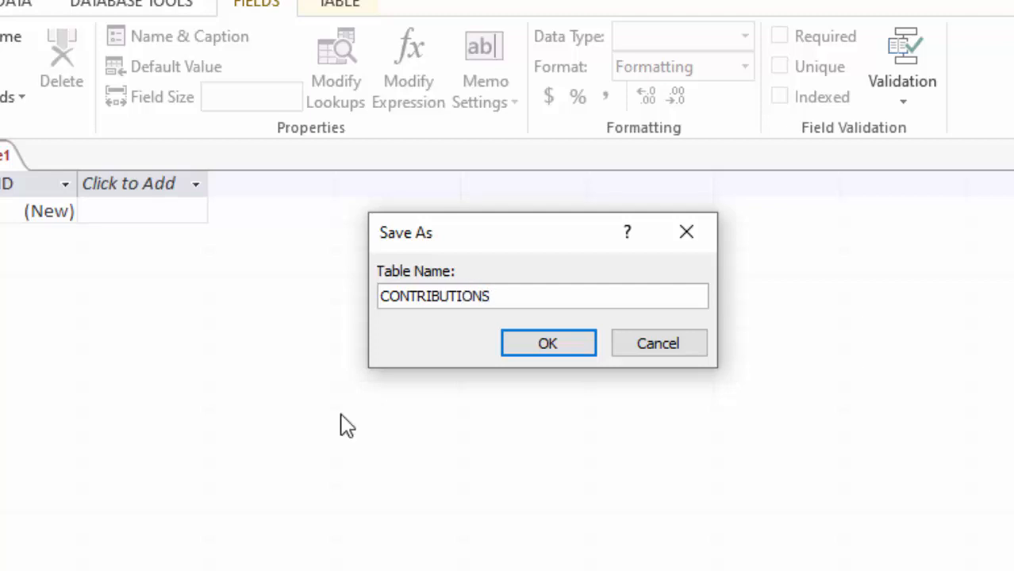
left_click(547, 341)
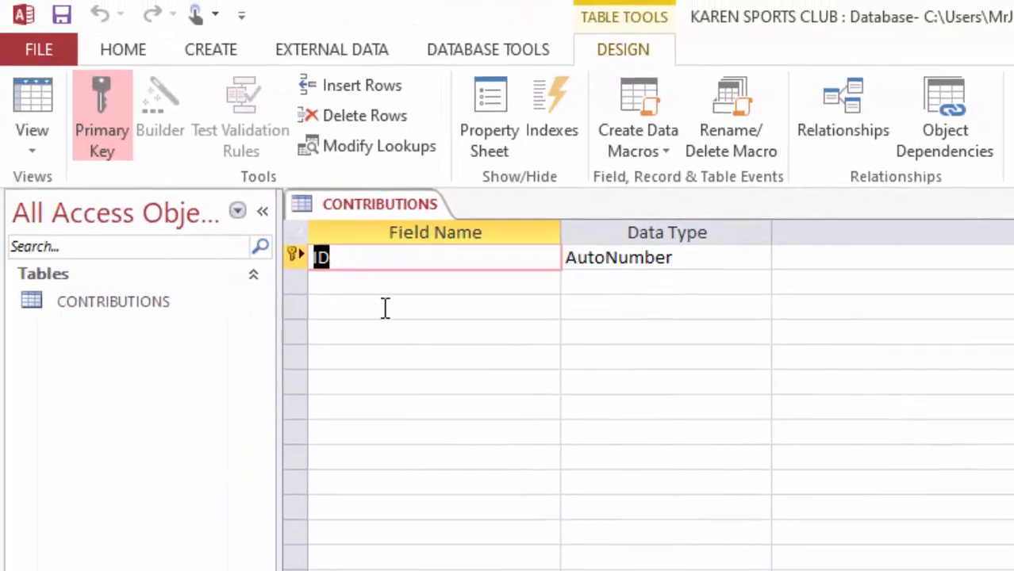
Step: Rename the primary key field ID to "Membership no", keeping the AutoNumber data type
left_click(385, 266)
double_click(339, 255)
type("m")
key("BackSpace")
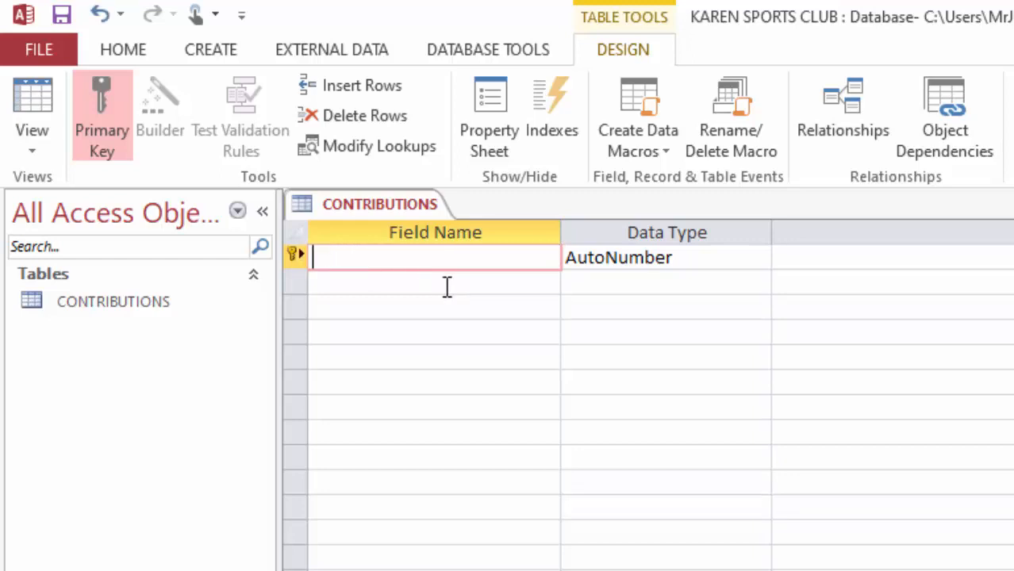
type("Mem")
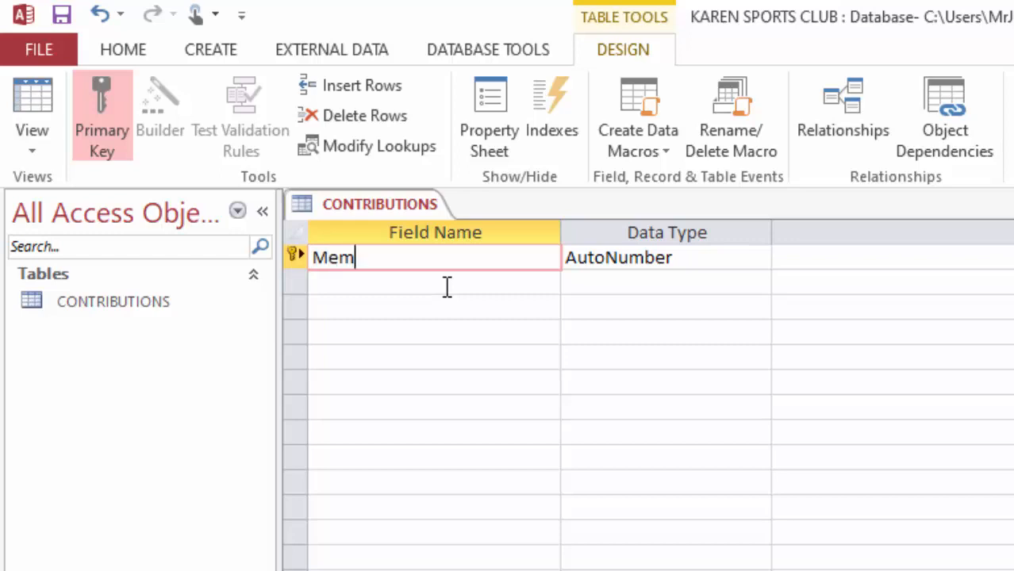
type("bership no")
left_click(721, 258)
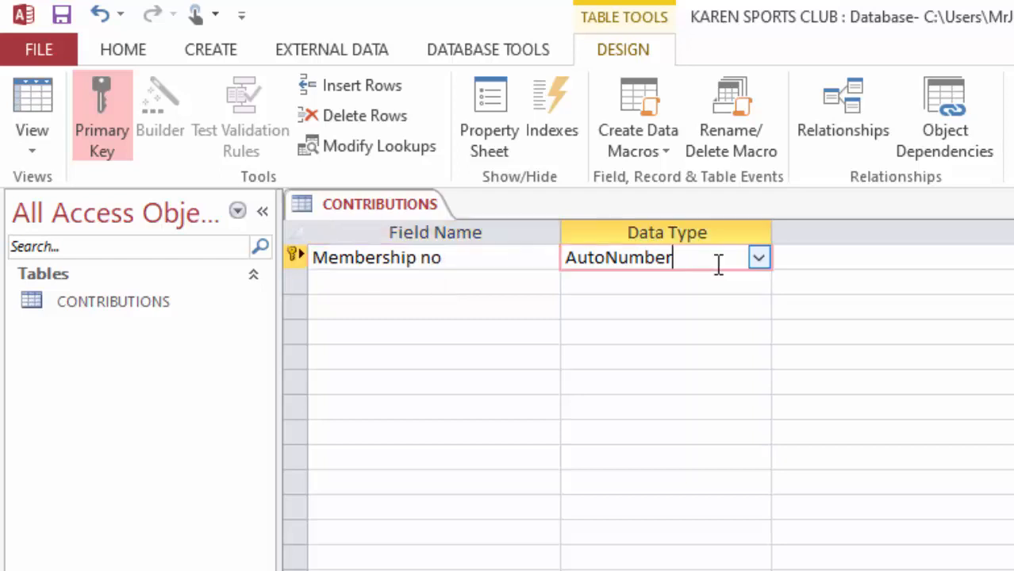
Step: Add the fields "First name" and "Last name" below the primary key, both with the Short Text data type
left_click(380, 281)
type("Fir")
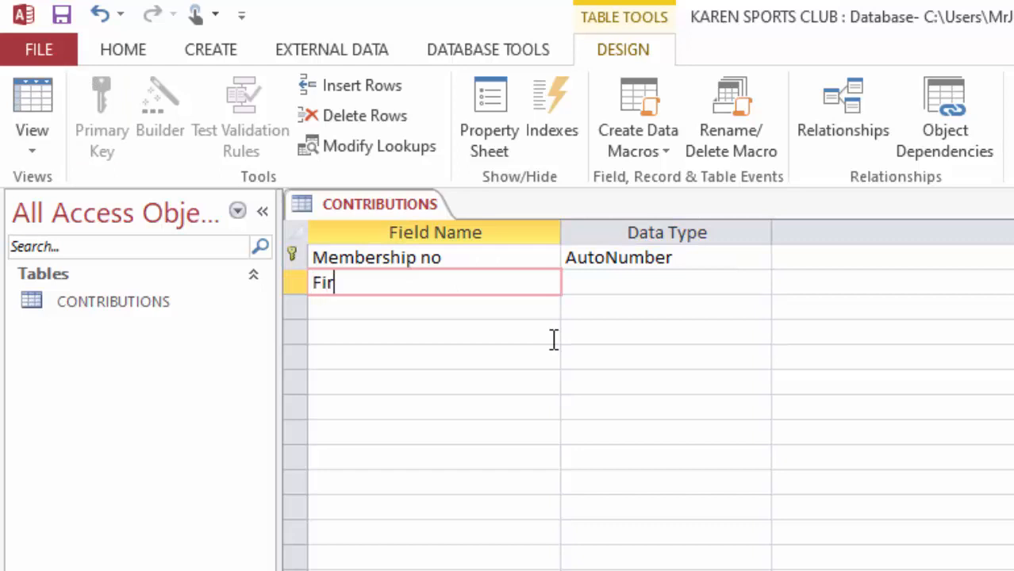
type("st name")
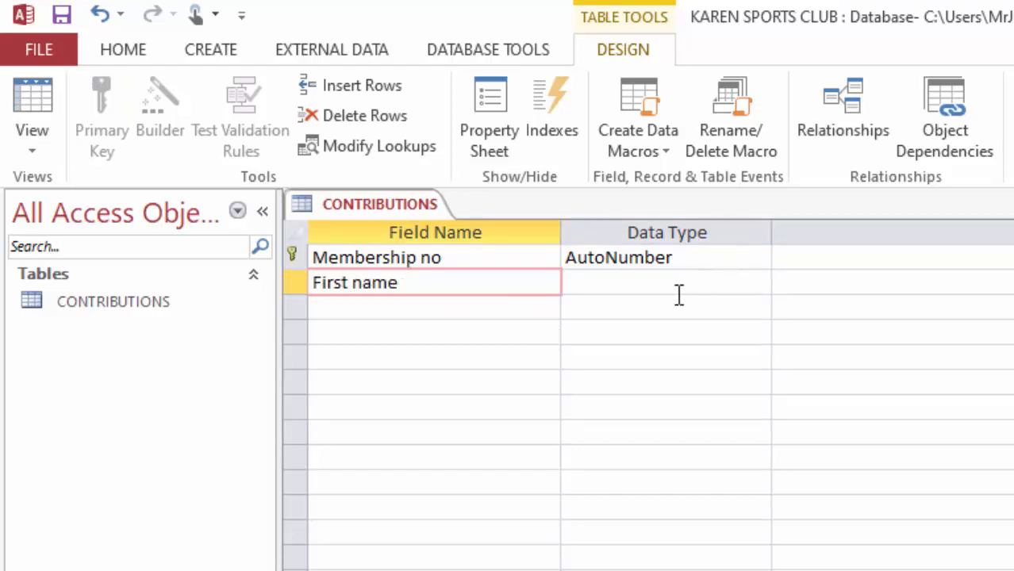
key("Tab")
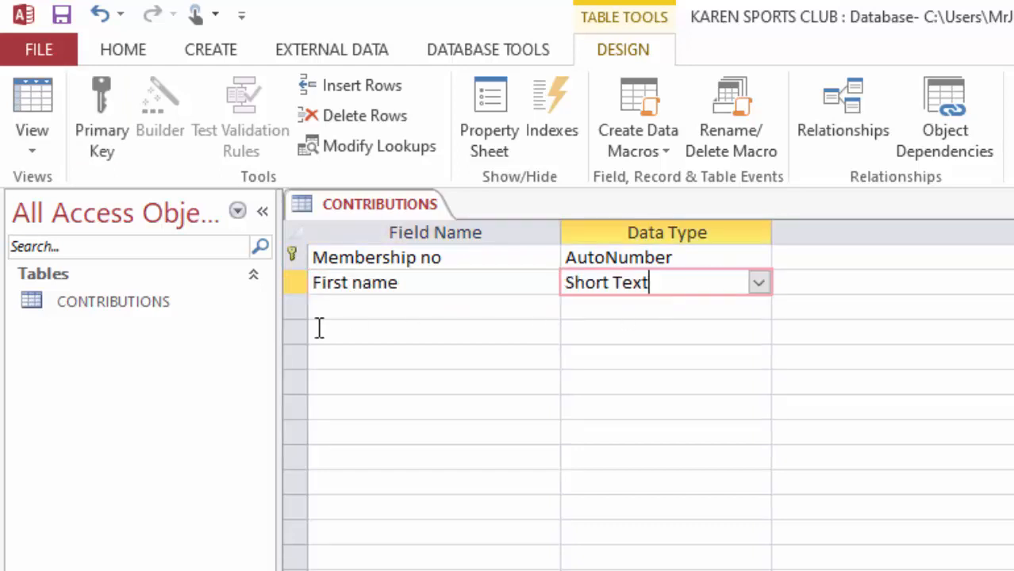
left_click(348, 309)
type("Last ")
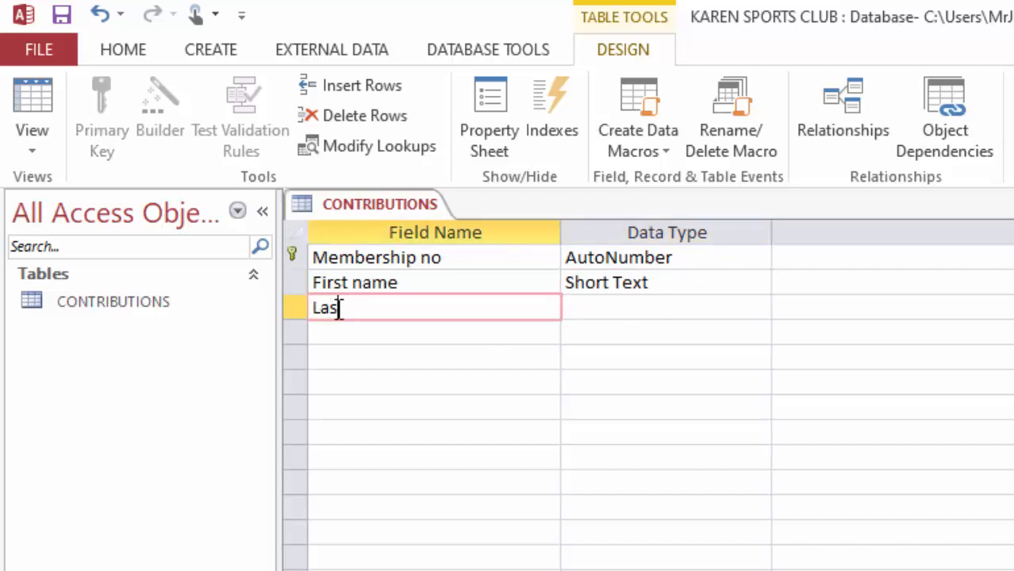
type("name")
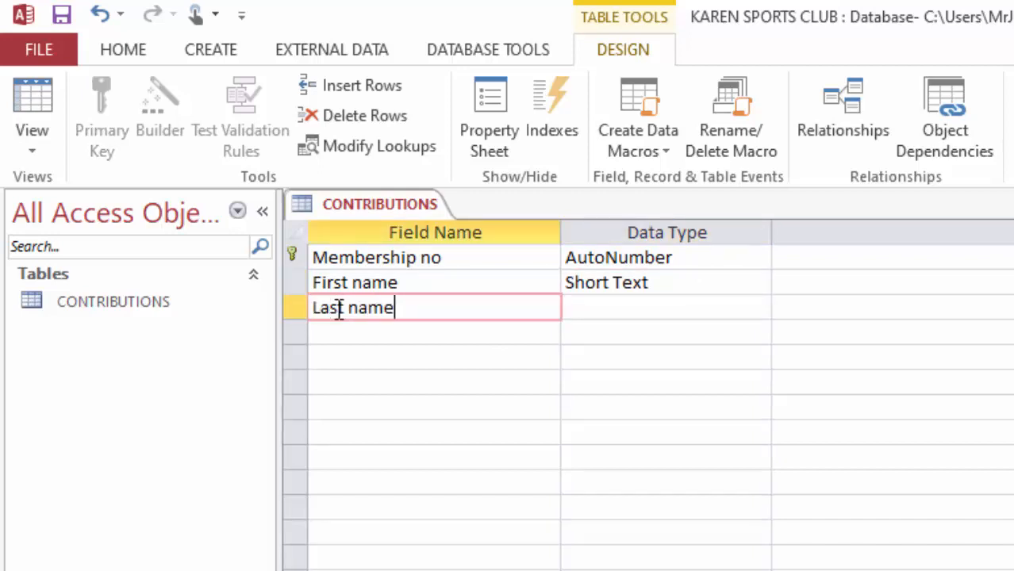
left_click(650, 311)
Step: Add a field named April with the Number data type below the Last name field
left_click(356, 336)
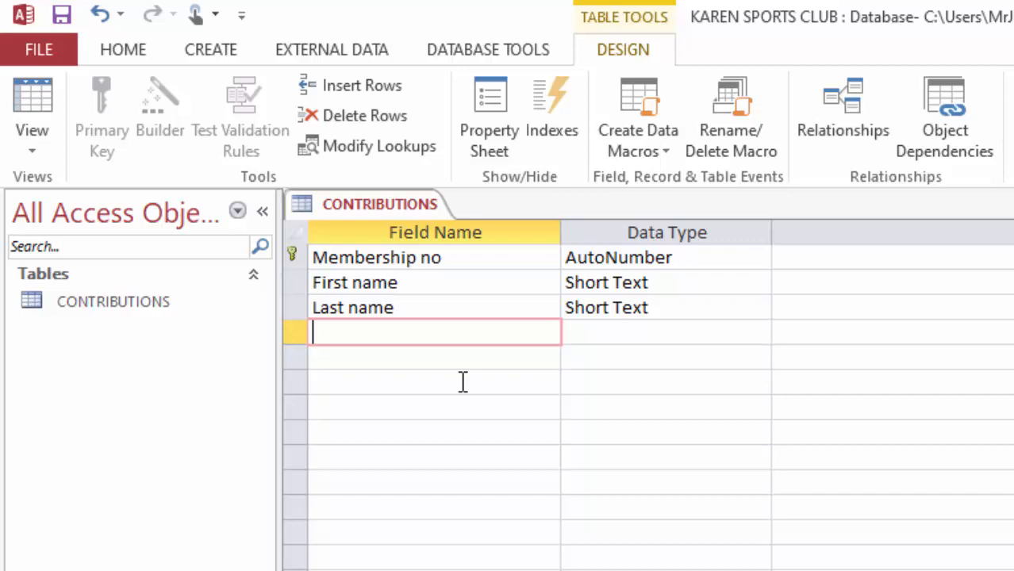
type("April")
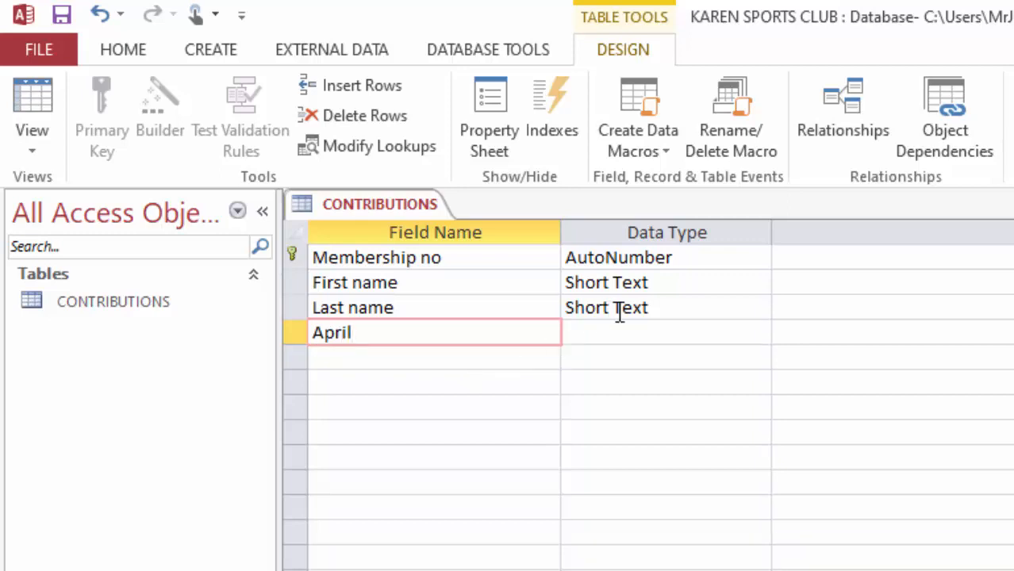
left_click(643, 332)
left_click(759, 332)
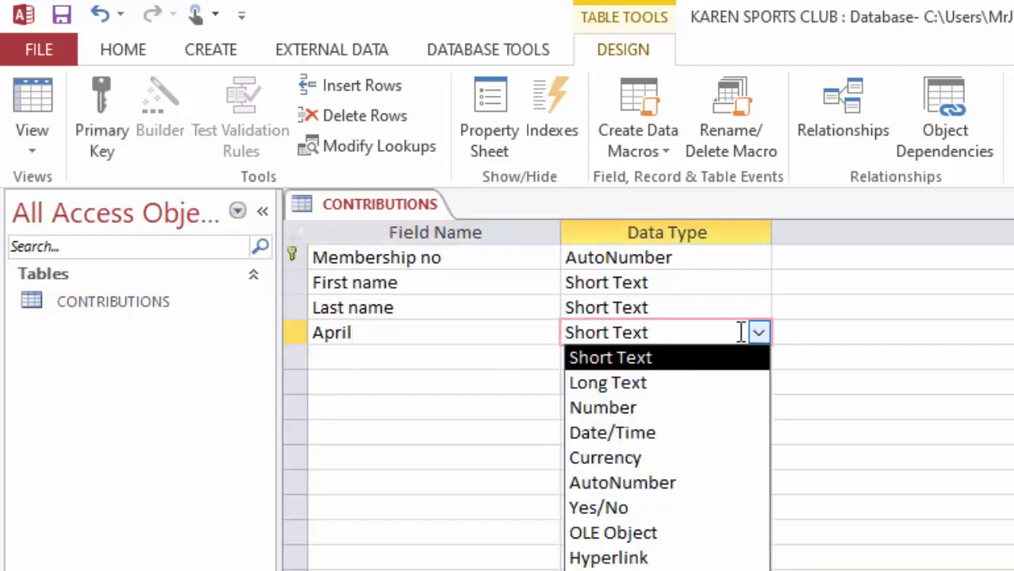
left_click(627, 408)
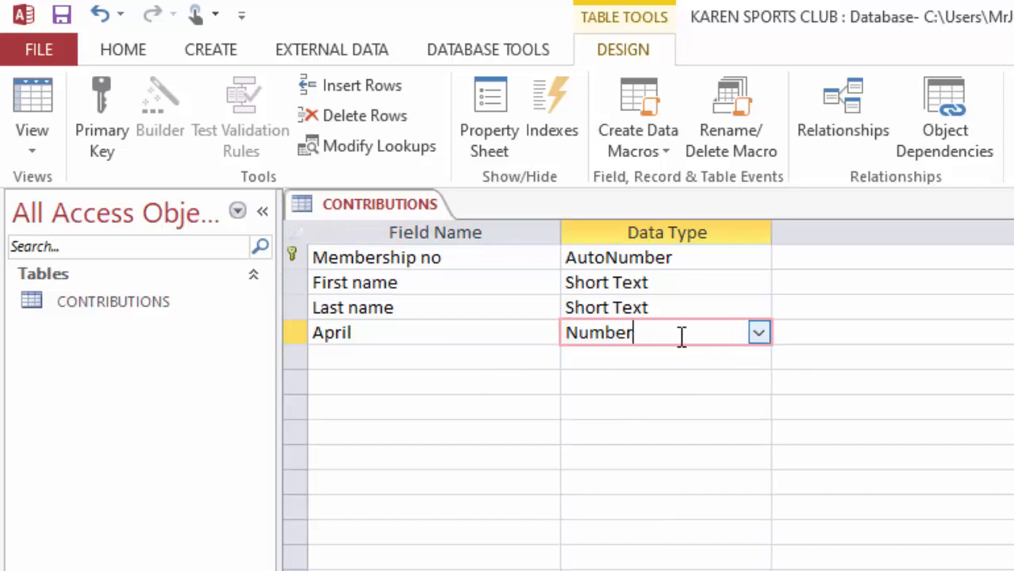
Step: Add a field named May with the Number data type below April
left_click(371, 358)
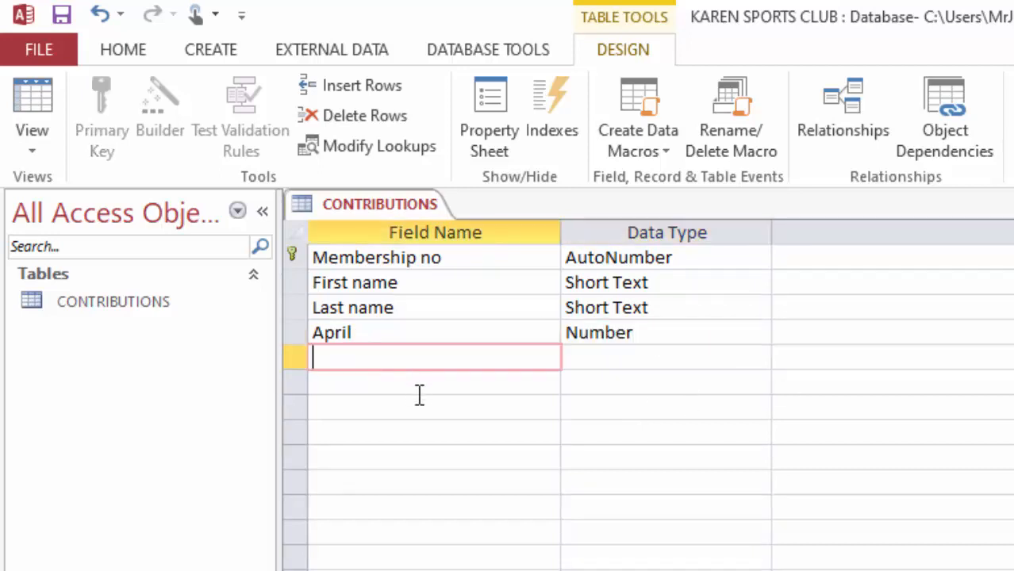
type("May")
left_click(617, 357)
left_click(759, 358)
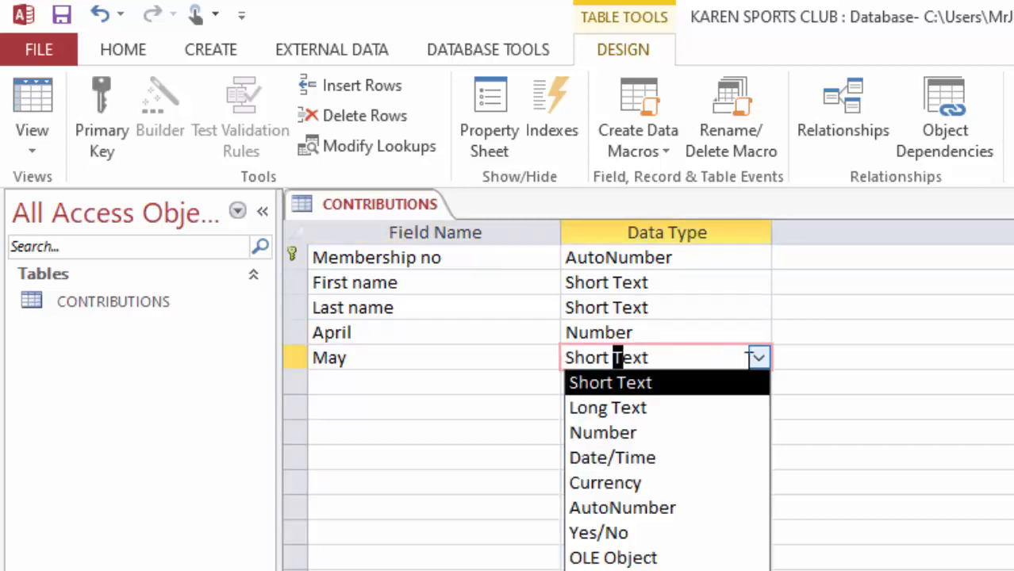
left_click(596, 431)
Step: Add a field named June with the Number data type below May
left_click(359, 387)
type("June")
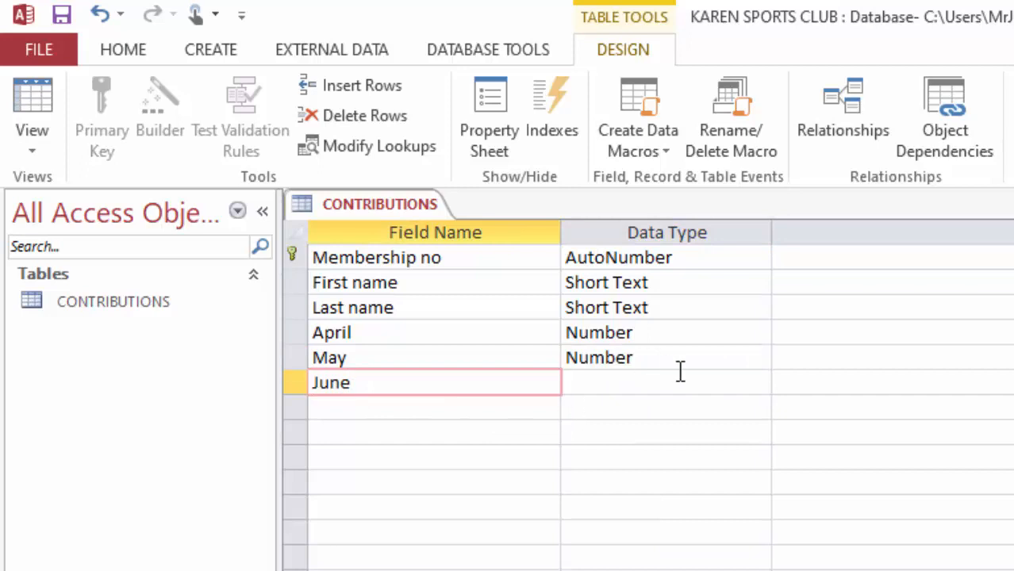
left_click(674, 387)
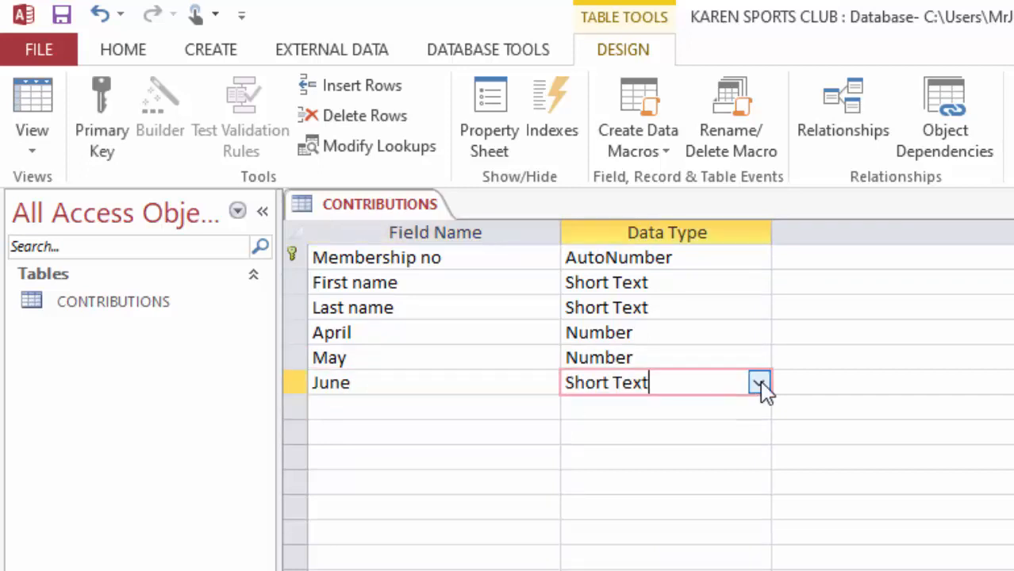
left_click(759, 384)
left_click(596, 458)
Step: Add a field named July with the Number data type below June
left_click(351, 410)
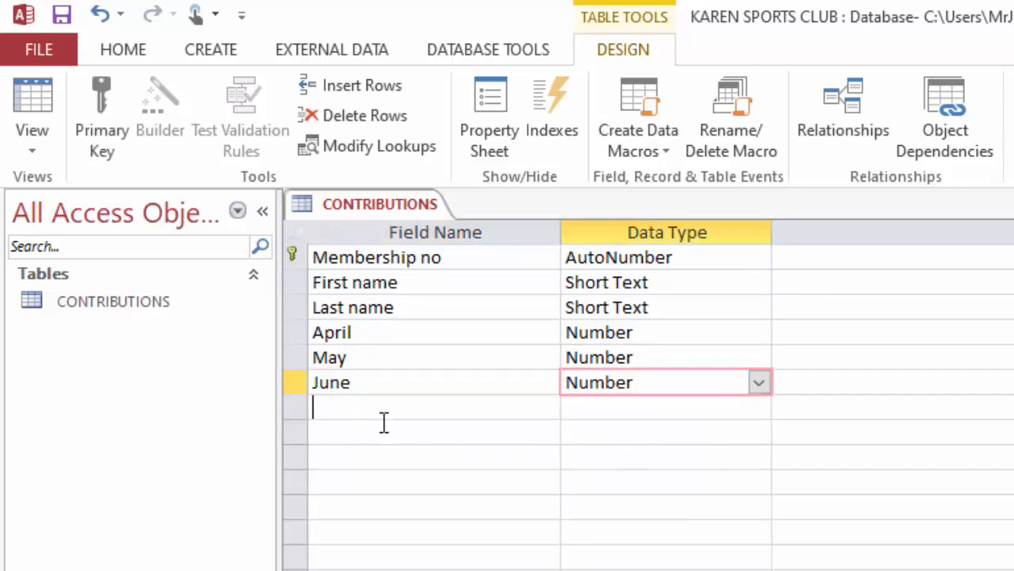
type("July")
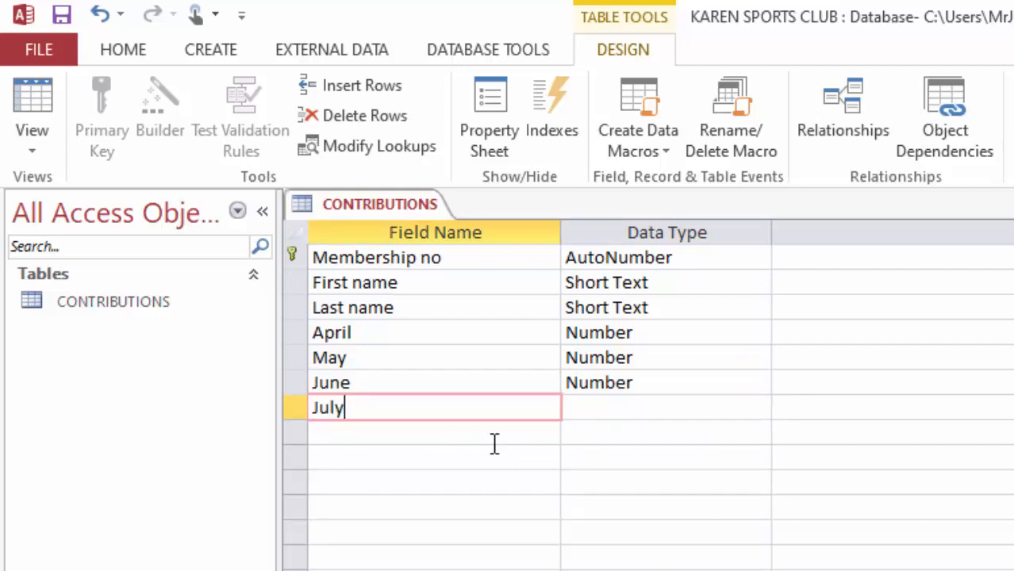
left_click(664, 406)
left_click(758, 410)
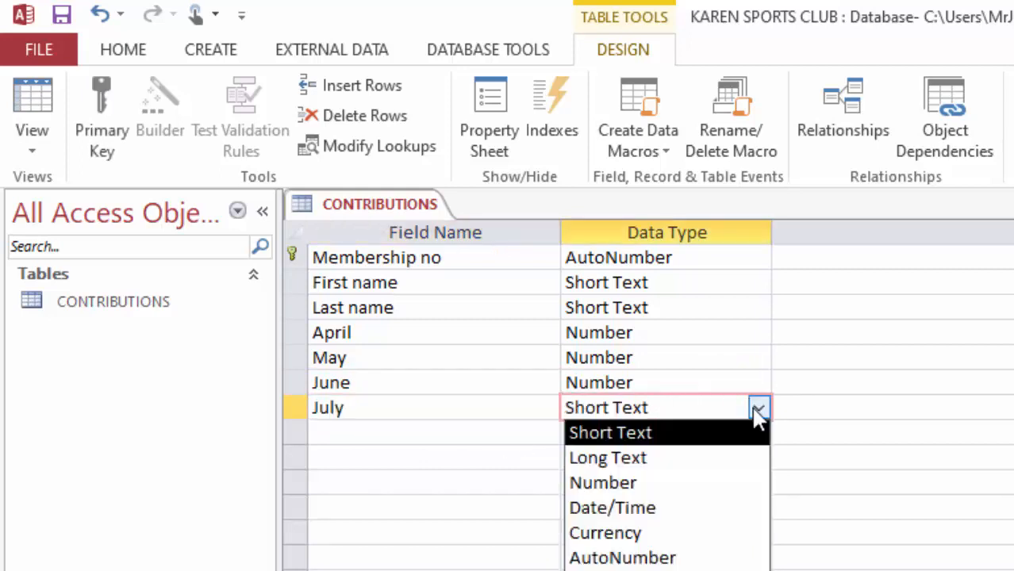
left_click(636, 484)
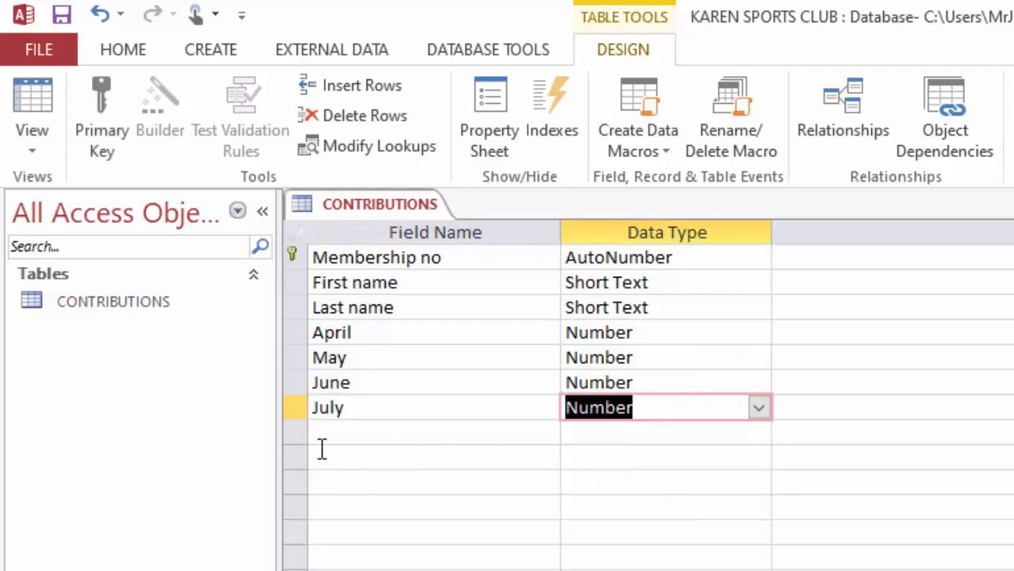
Step: Add a field named Expected_Amount with the Number data type below July
left_click(365, 435)
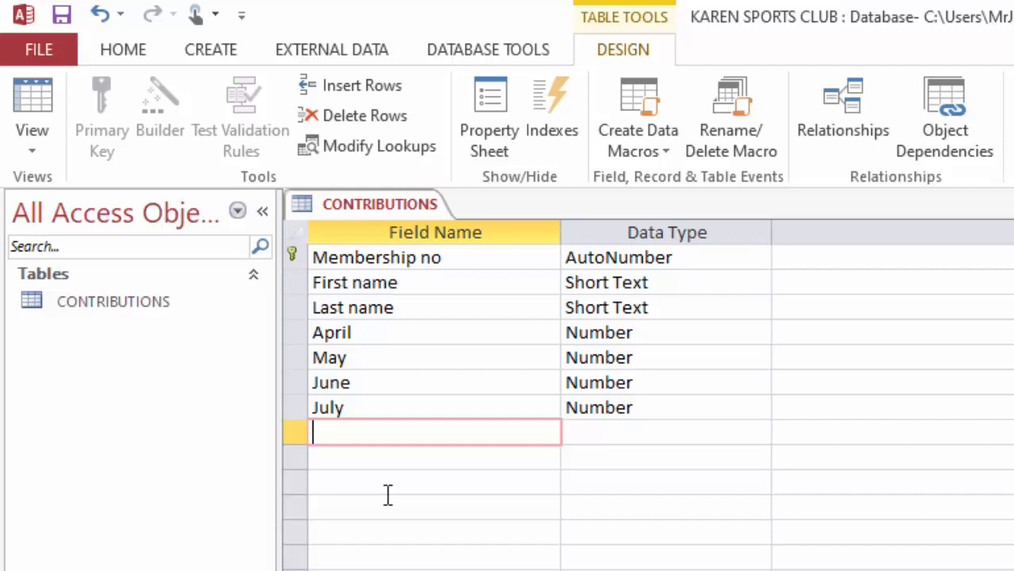
type("Expected")
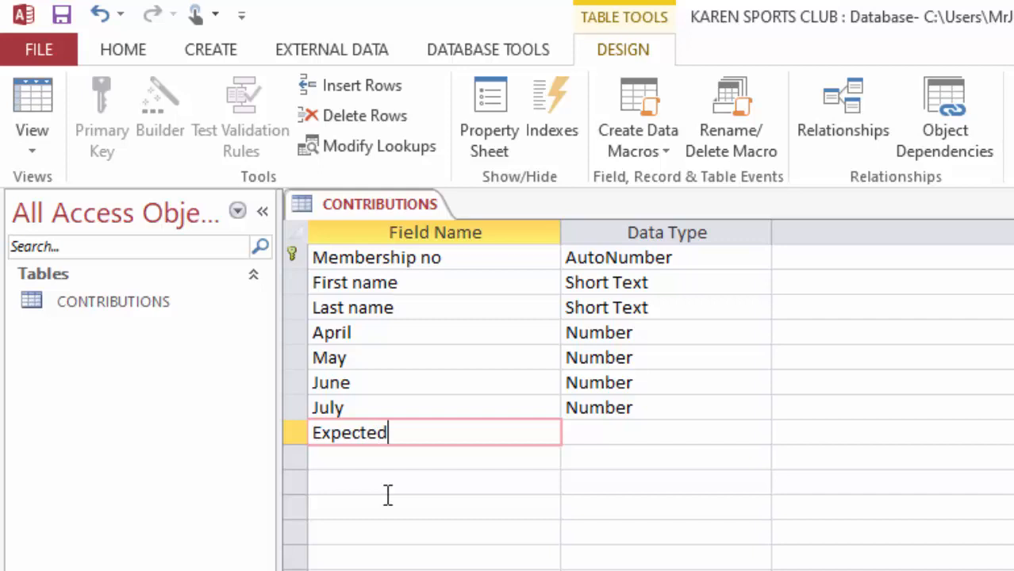
type("_Amount")
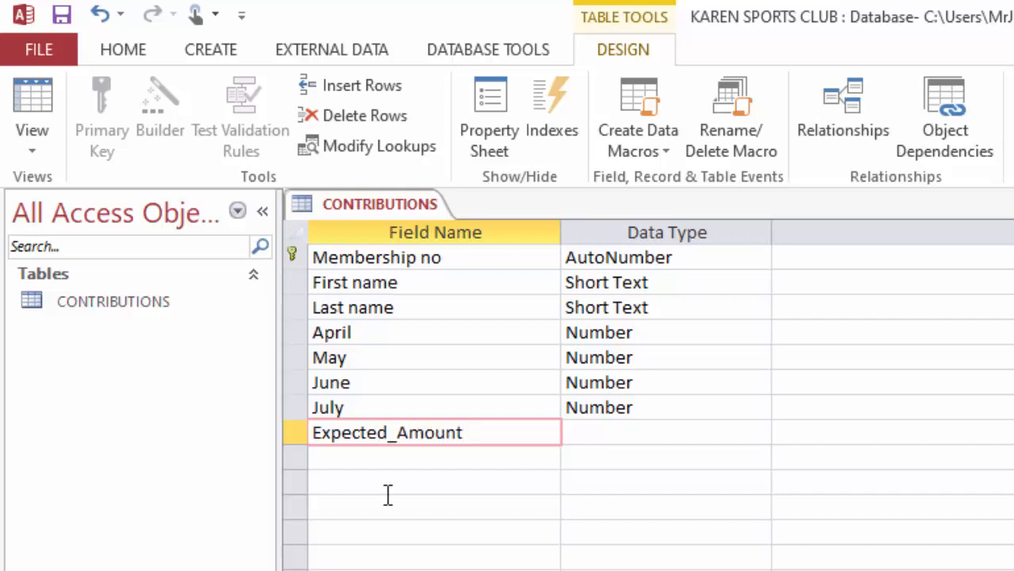
left_click(648, 432)
left_click(759, 432)
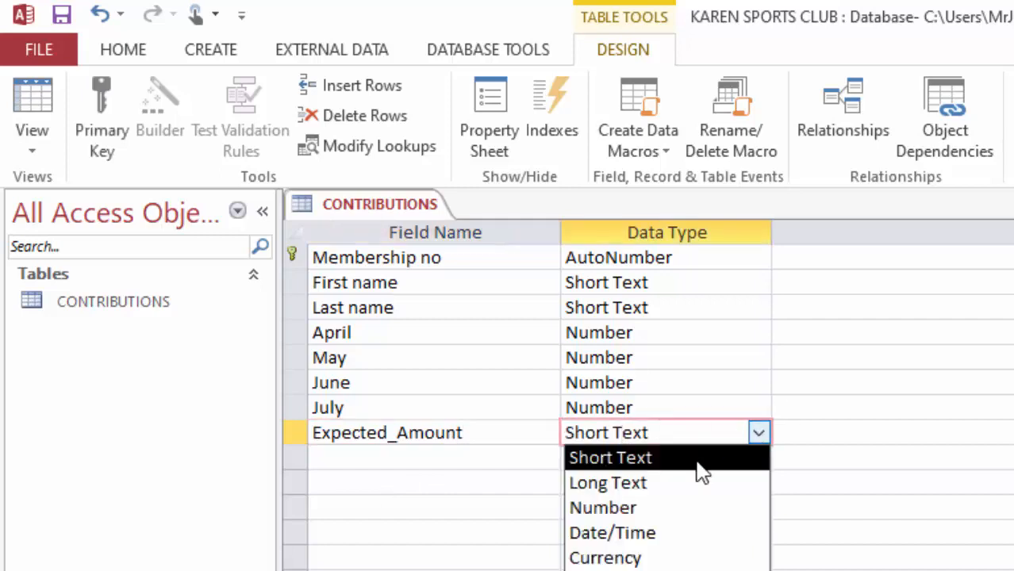
left_click(639, 508)
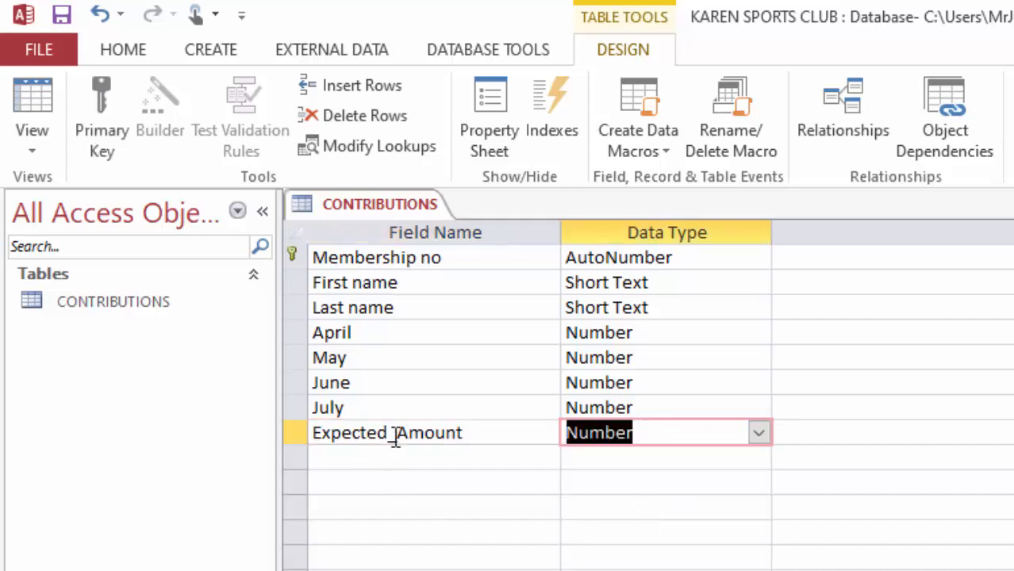
left_click_drag(388, 433, 401, 435)
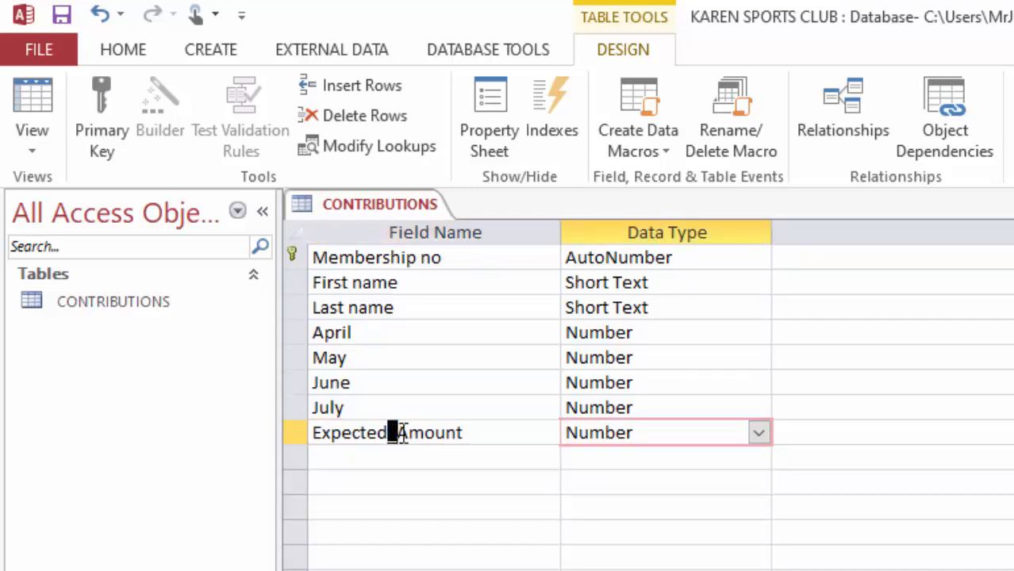
left_click_drag(512, 432, 252, 428)
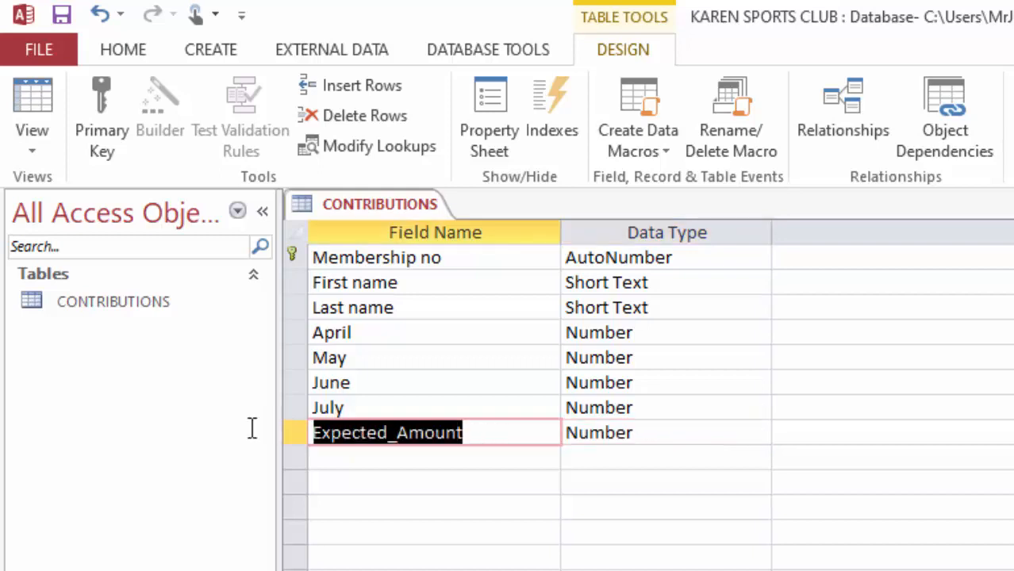
left_click(496, 426)
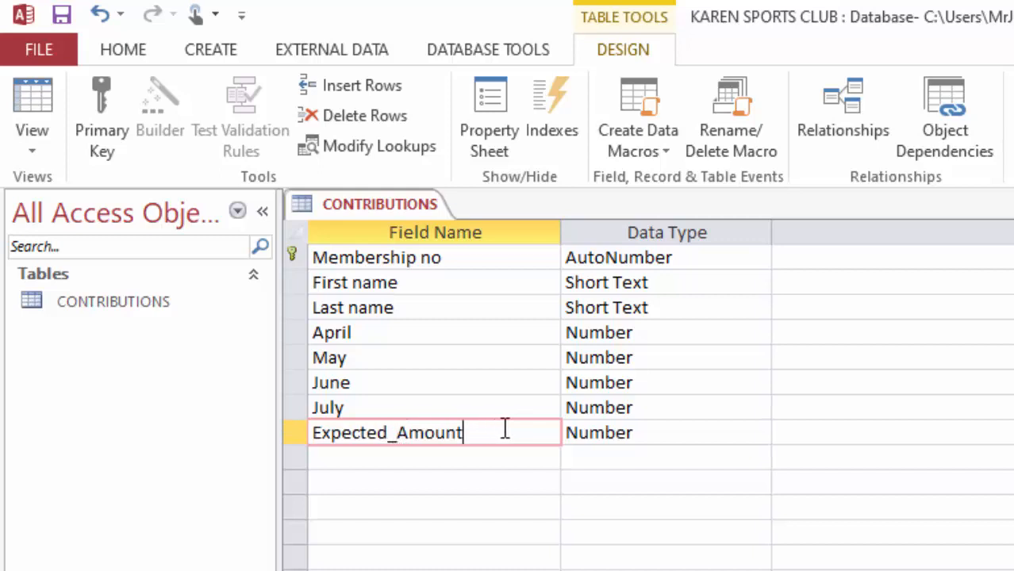
left_click(427, 377)
left_click(489, 430)
left_click(419, 338)
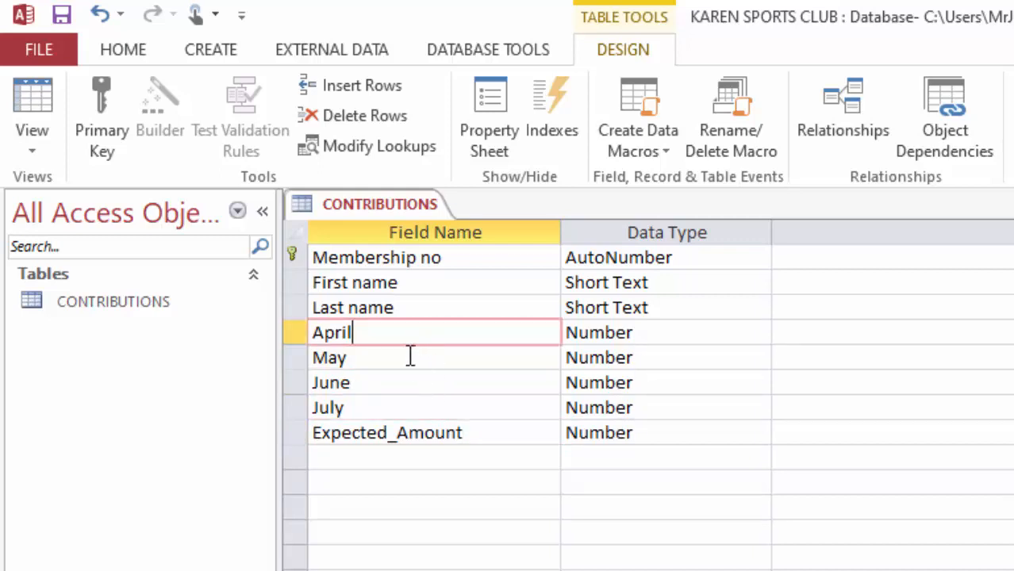
Step: Save the CONTRIBUTIONS table design and switch the table to Datasheet View
left_click(62, 16)
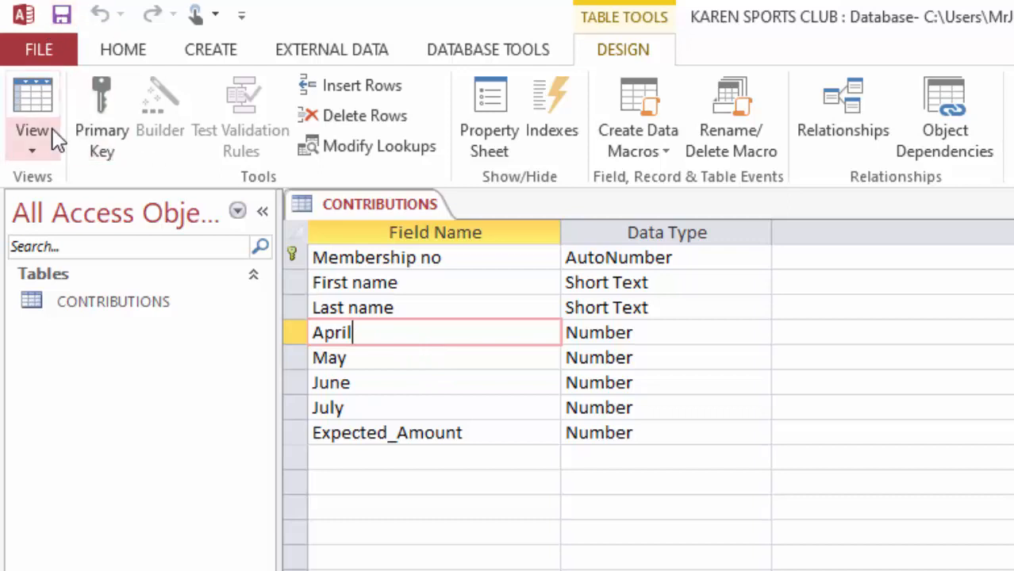
left_click(26, 141)
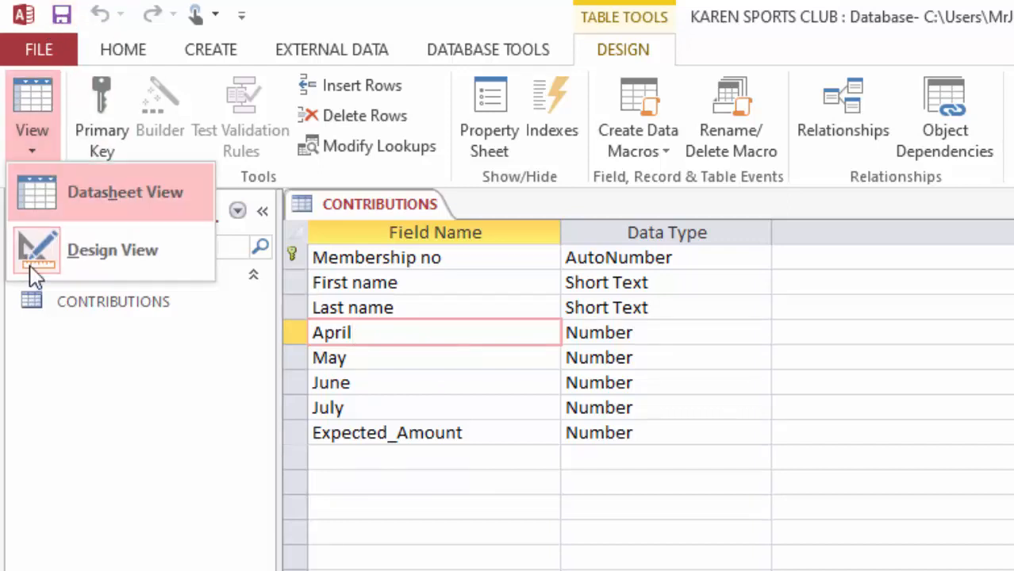
left_click(75, 190)
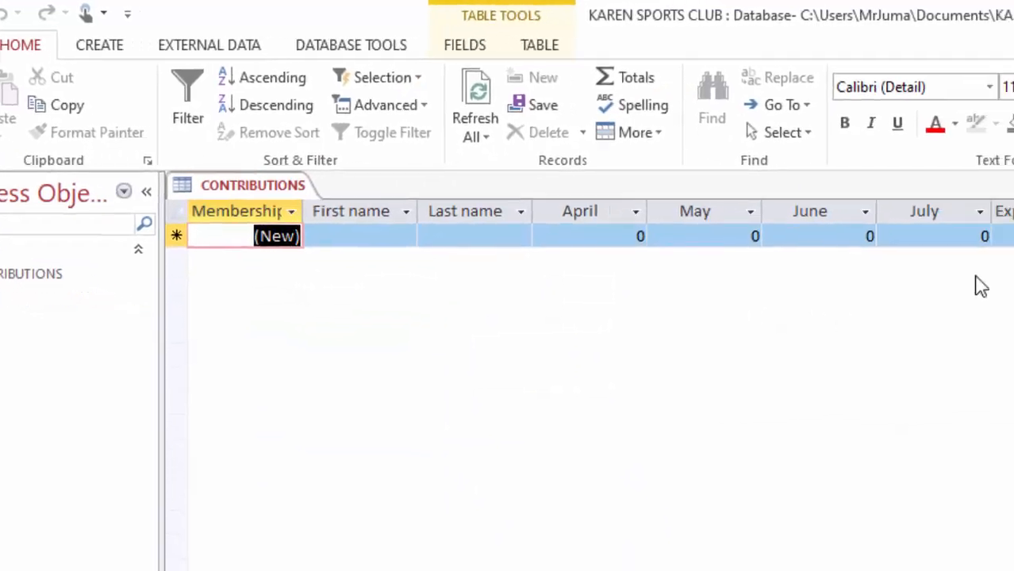
Step: Set the font of the CONTRIBUTIONS datasheet to Arial
left_click(691, 77)
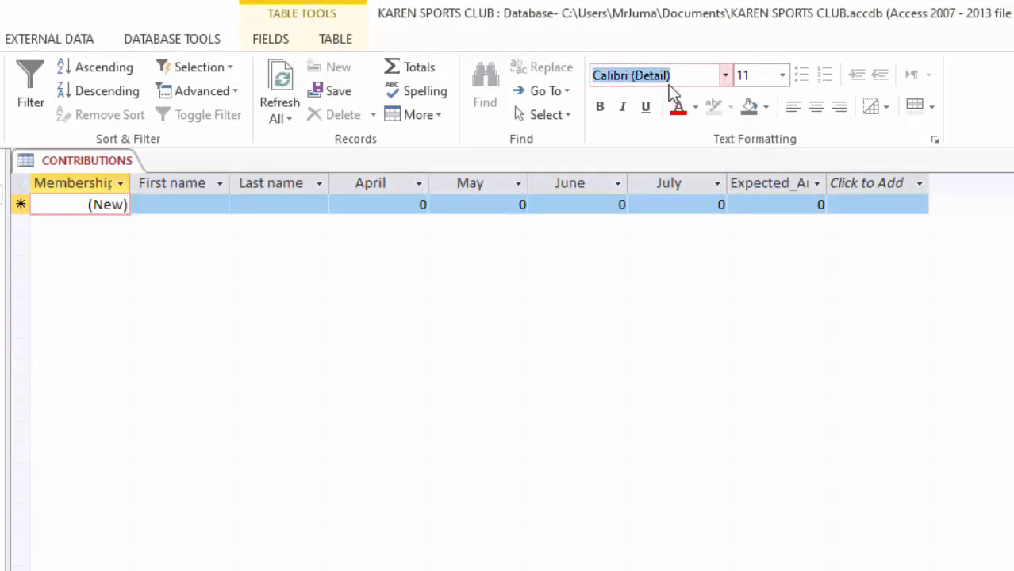
type("Arial")
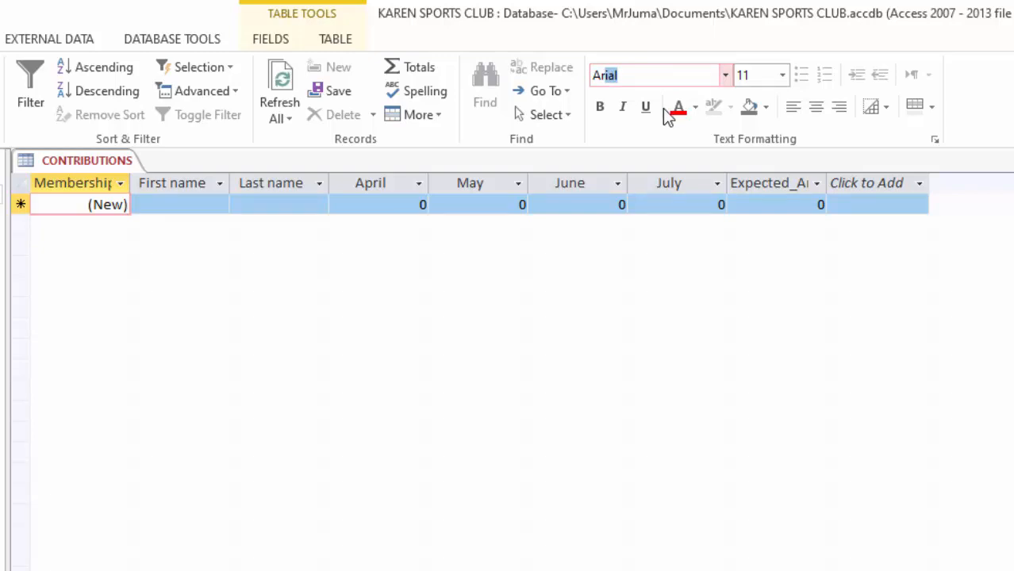
key("Return")
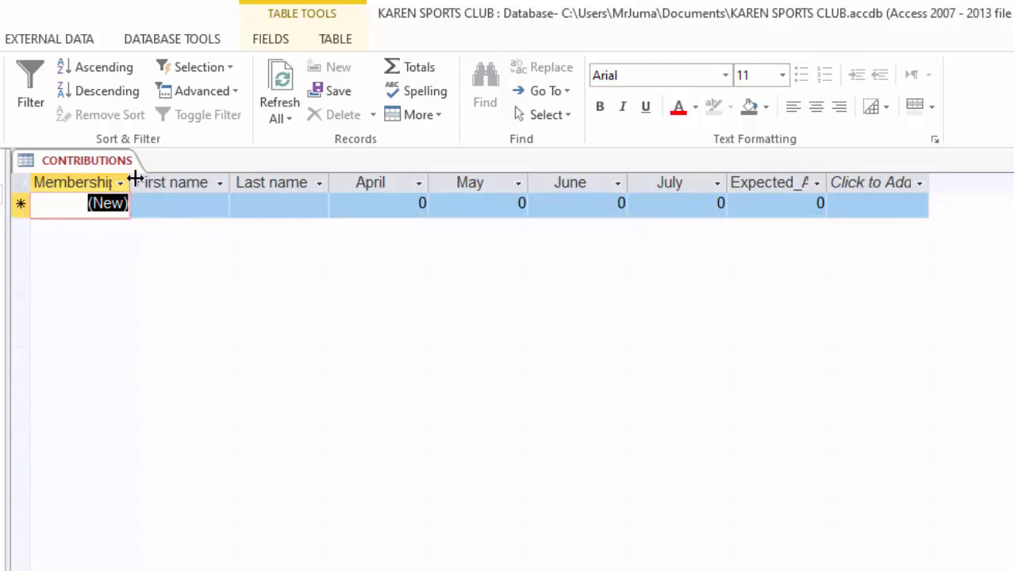
Step: Widen the Membership no, First name, Last name and Expected_Amount columns so their headings fit
left_click_drag(137, 180, 165, 181)
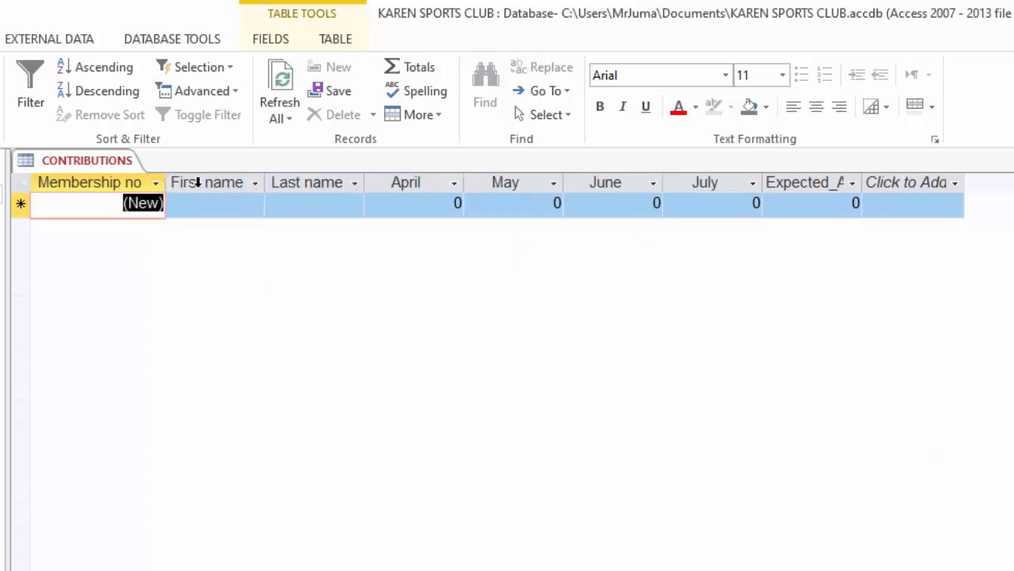
left_click_drag(263, 181, 280, 181)
left_click_drag(379, 182, 393, 181)
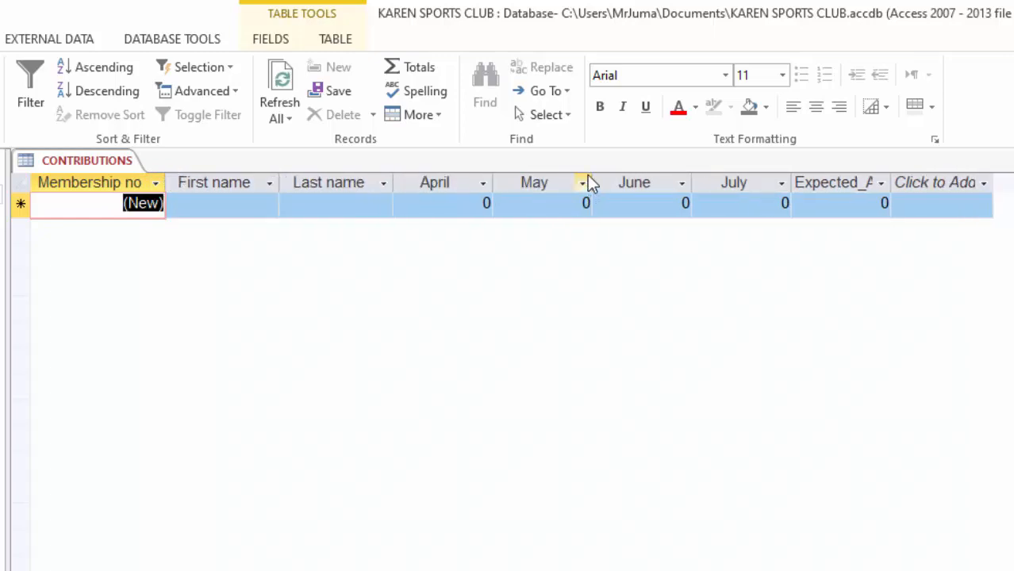
left_click_drag(893, 181, 949, 179)
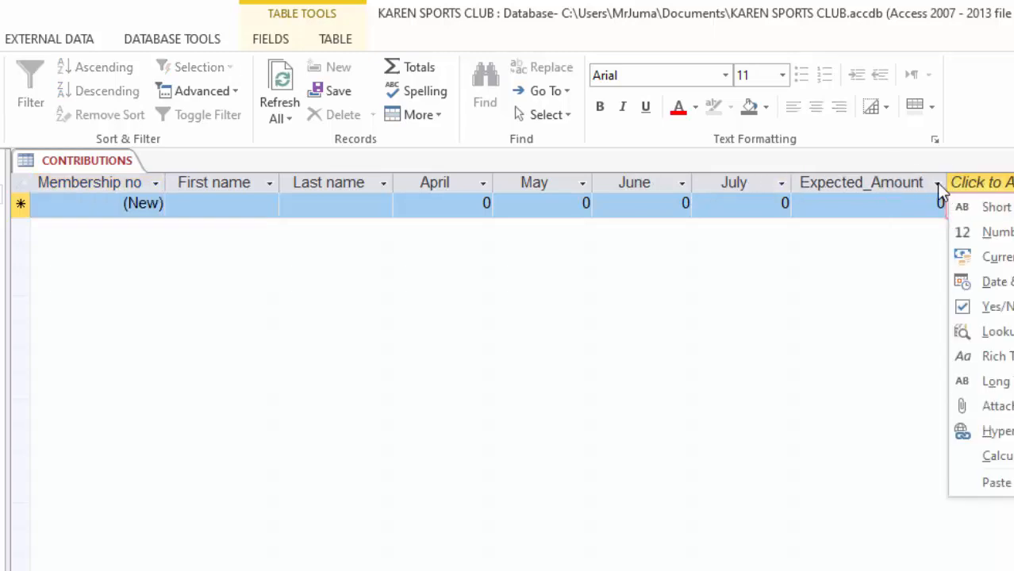
key("Escape")
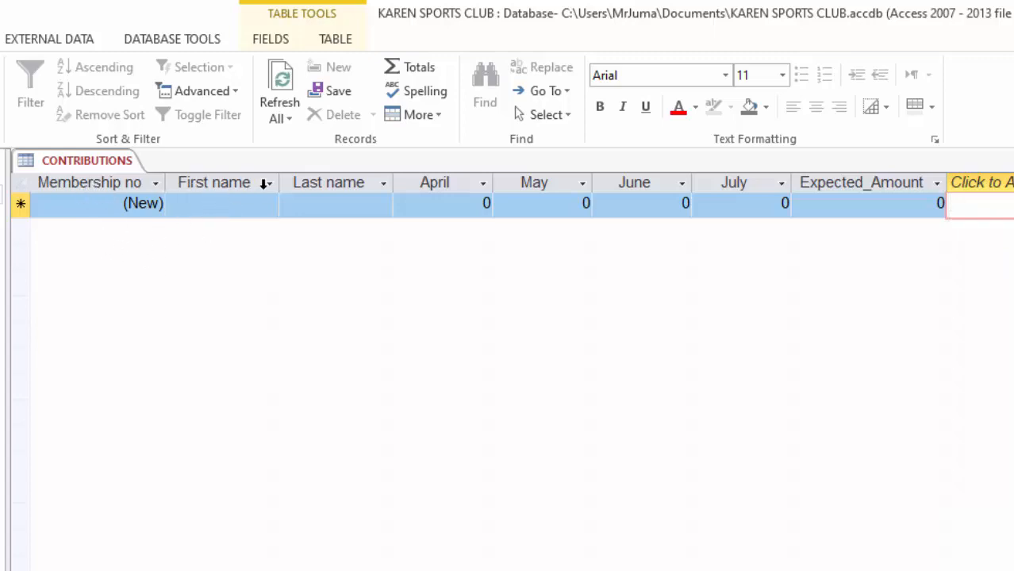
left_click_drag(279, 183, 283, 183)
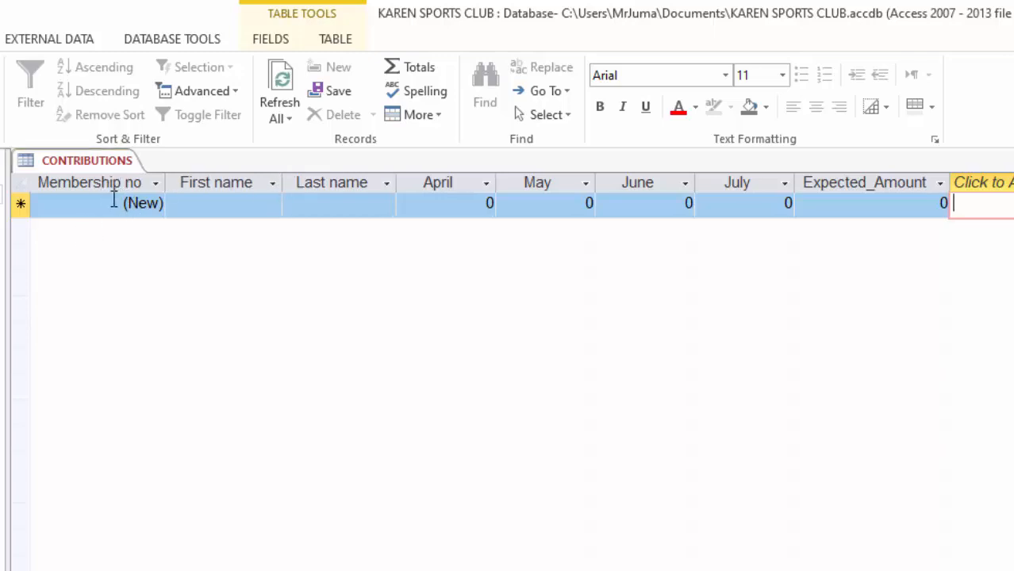
Step: Enter the first member's first name and last name in the new record
left_click(201, 205)
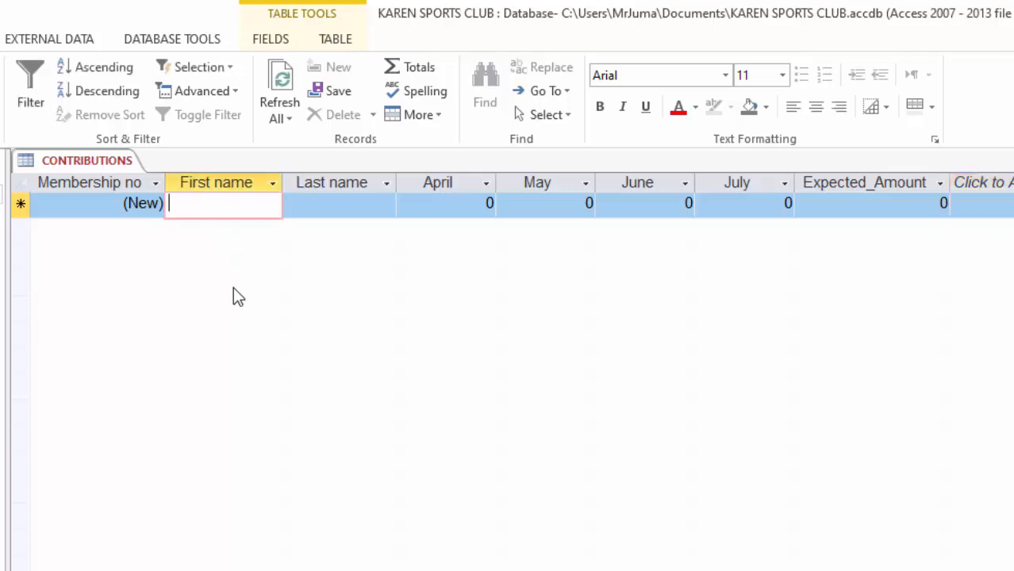
type("George")
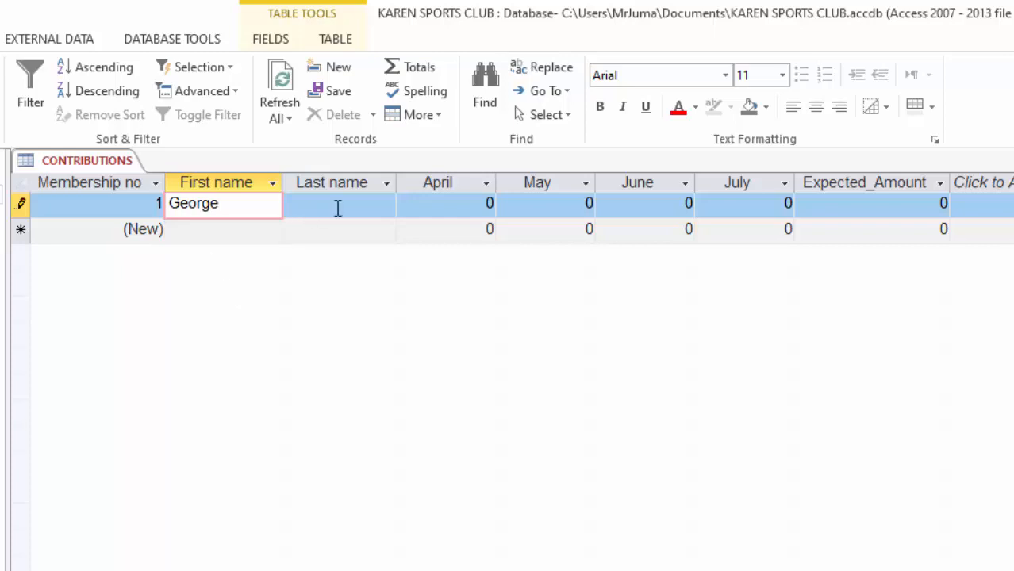
left_click(337, 208)
type("Bush")
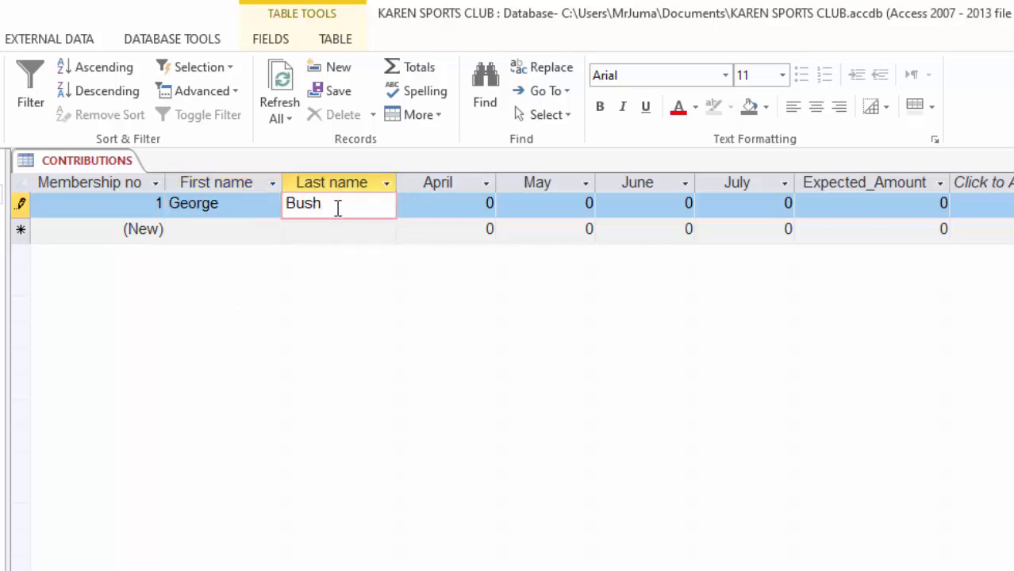
Step: Fill in the first member's amounts: April 1000, May 600, June 800, July 1000 and Expected_Amount 4000
key("Tab")
type("10")
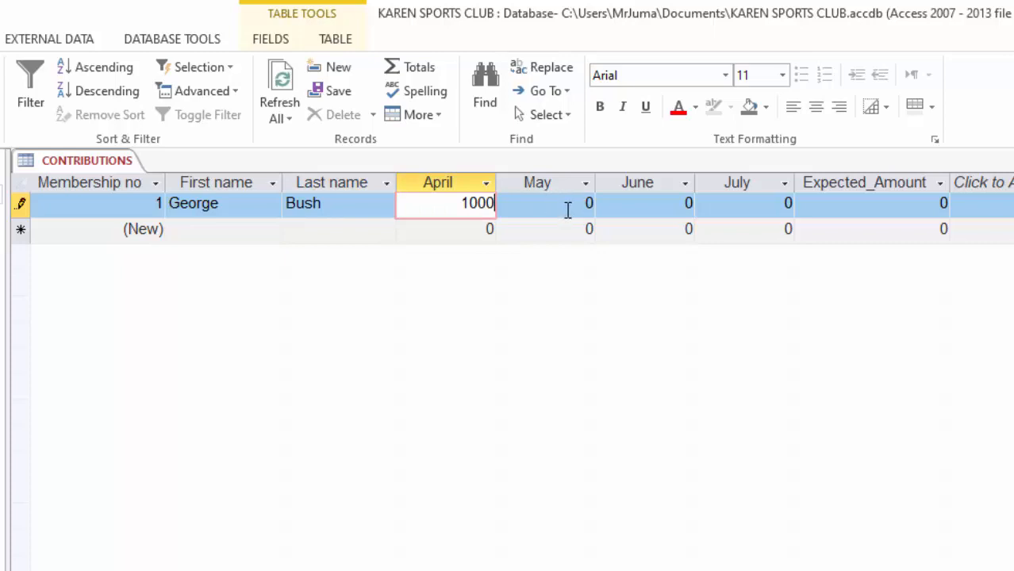
key("Tab")
type("600")
key("Tab")
type("800")
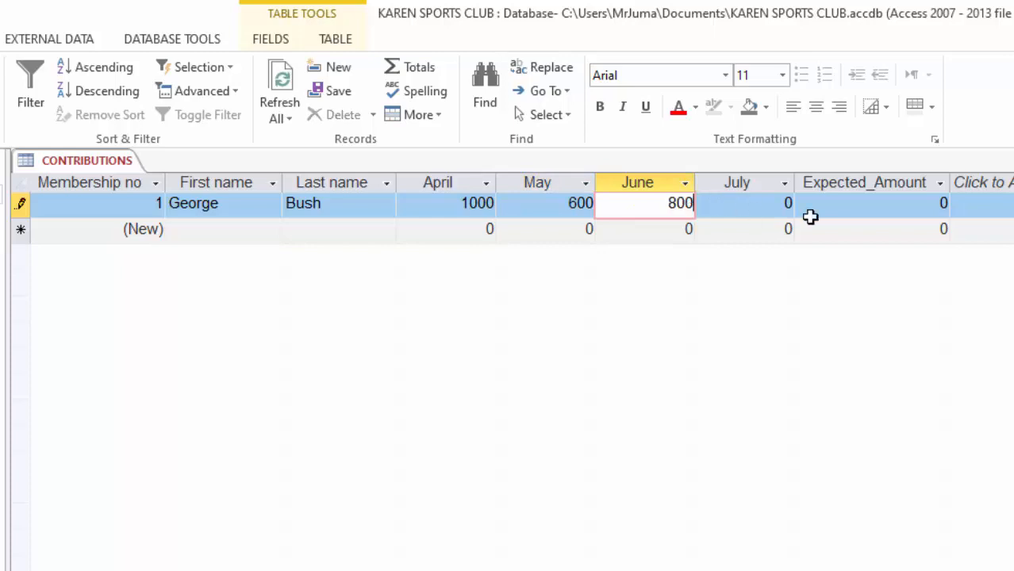
key("Tab")
type("1000")
key("Tab")
type("4000")
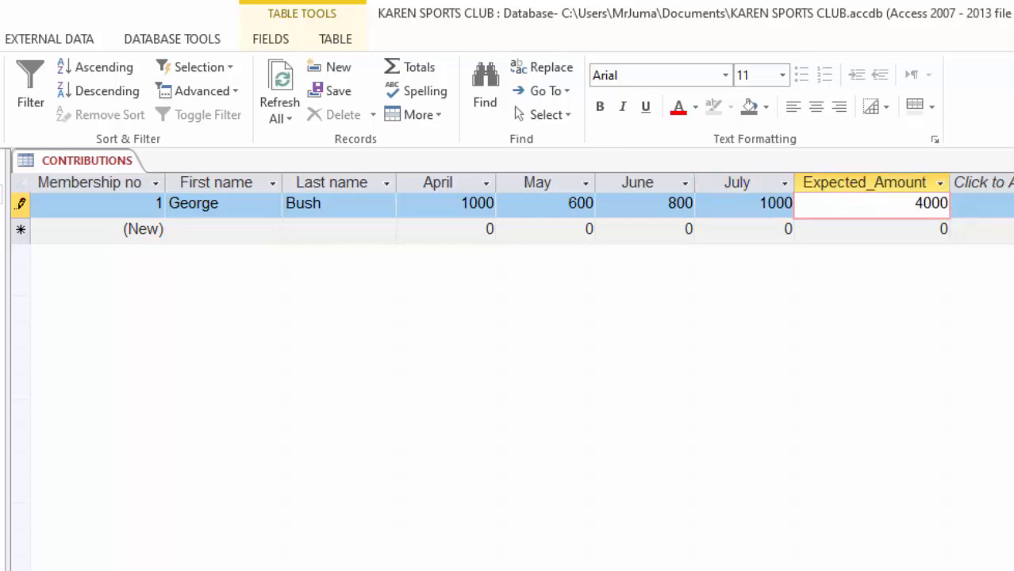
Step: Enter the records for members 2 to 5 with their names, April to July contributions and an Expected_Amount of 4000 each
left_click(188, 228)
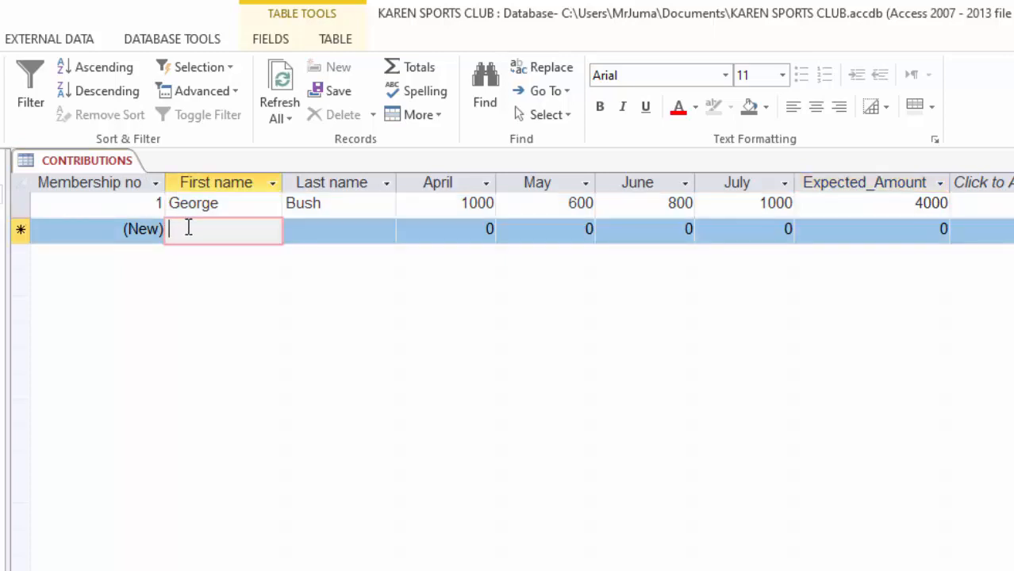
type("Eddieson")
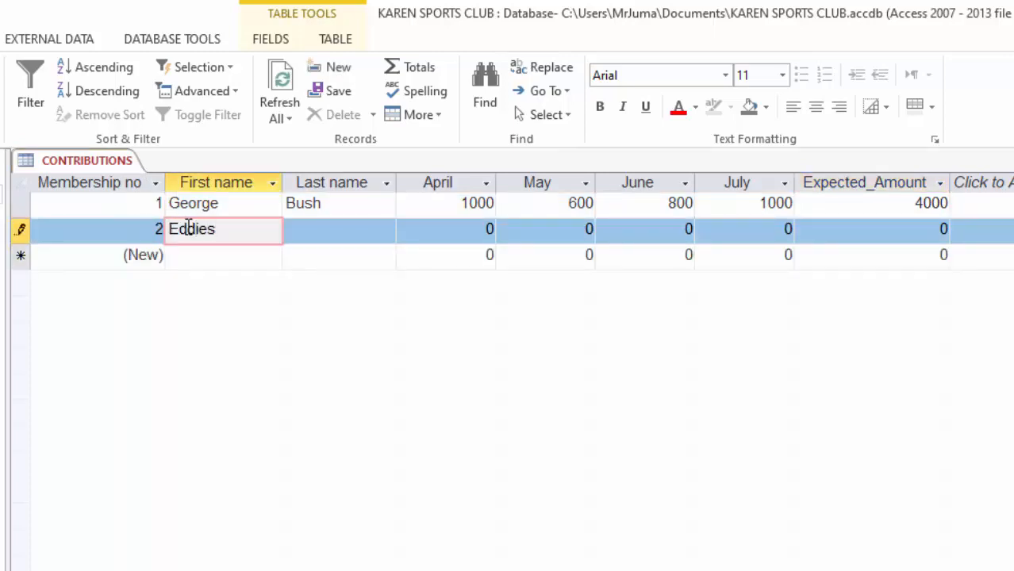
left_click(326, 236)
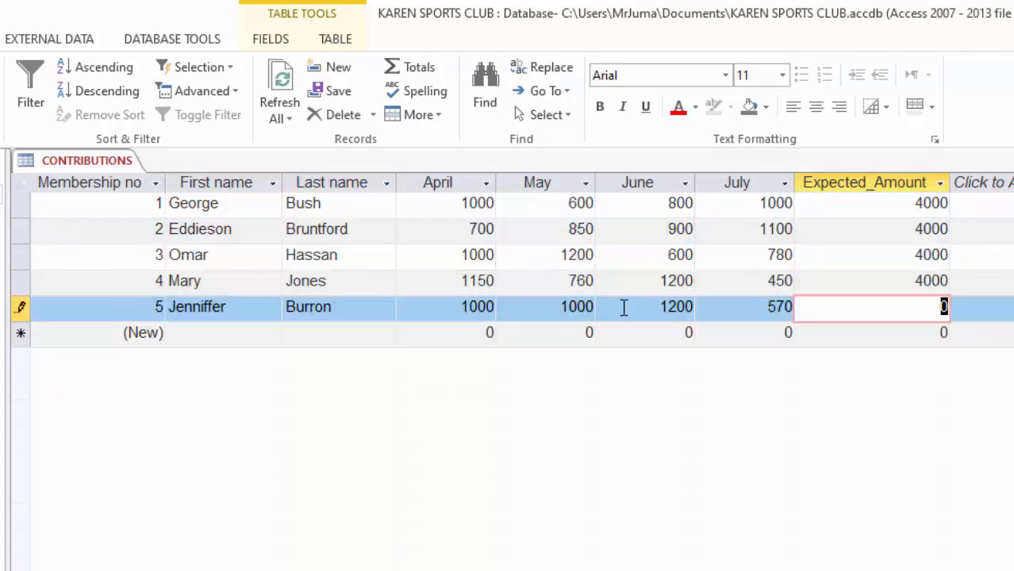
type("400")
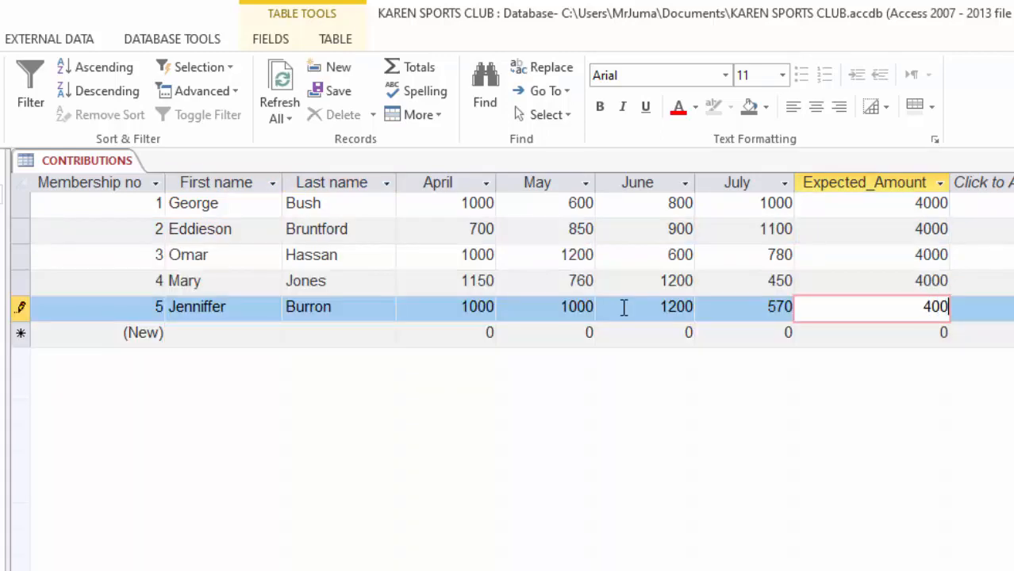
left_click(326, 230)
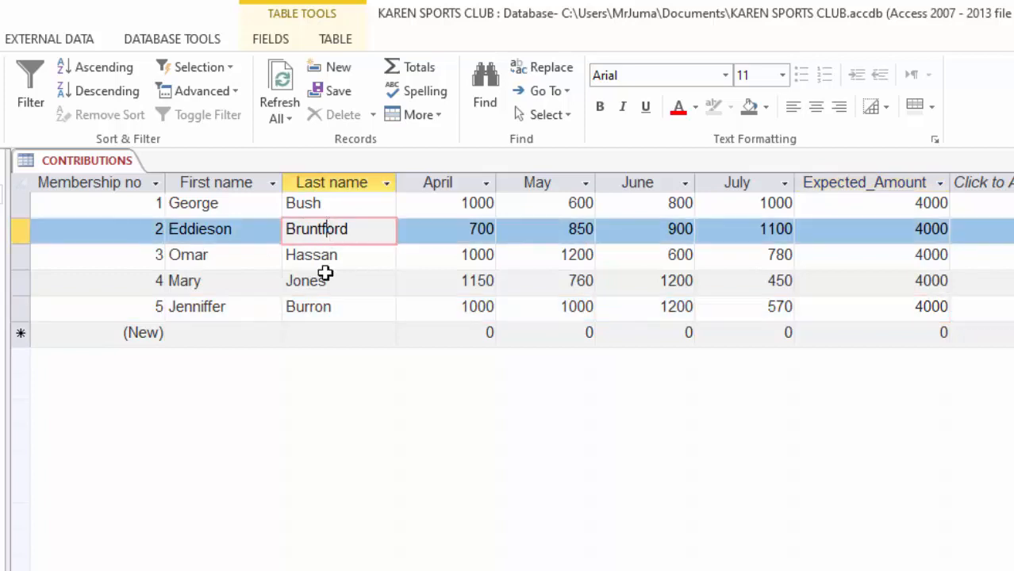
Step: Review the entered records, examining the April, May, June, July and Expected_Amount columns
left_click(255, 282)
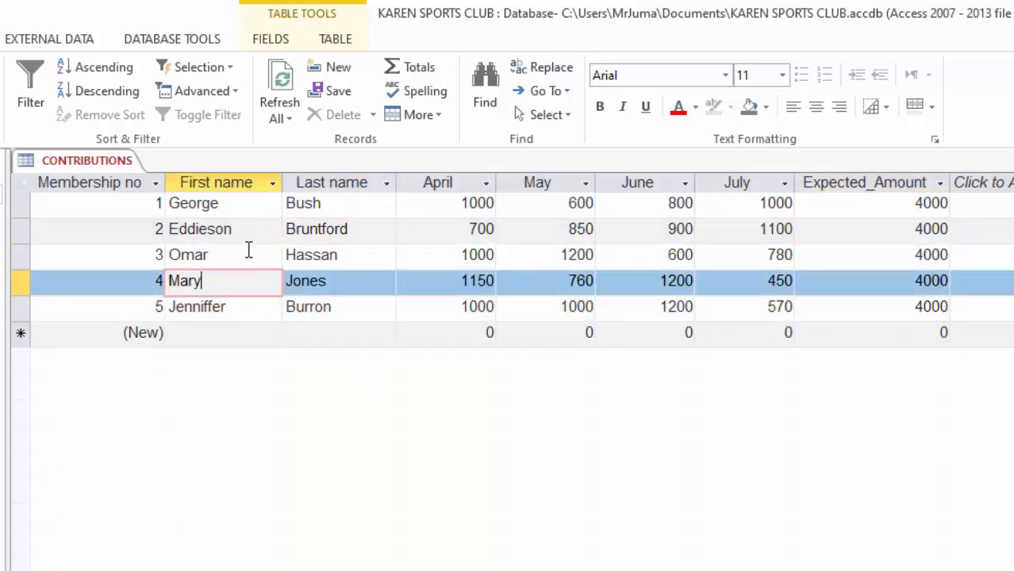
left_click(451, 182)
left_click(547, 183)
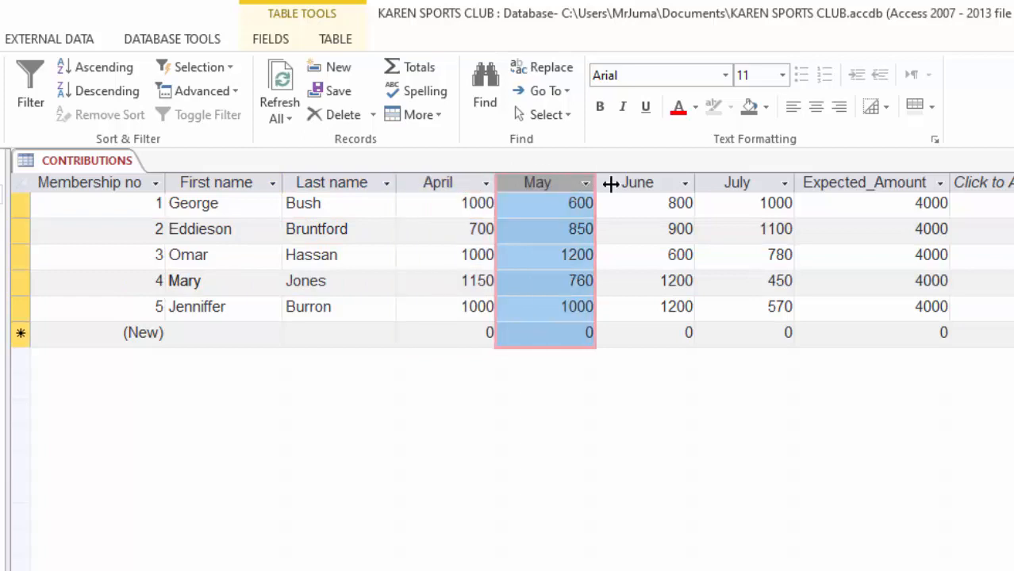
left_click(659, 179)
left_click(755, 176)
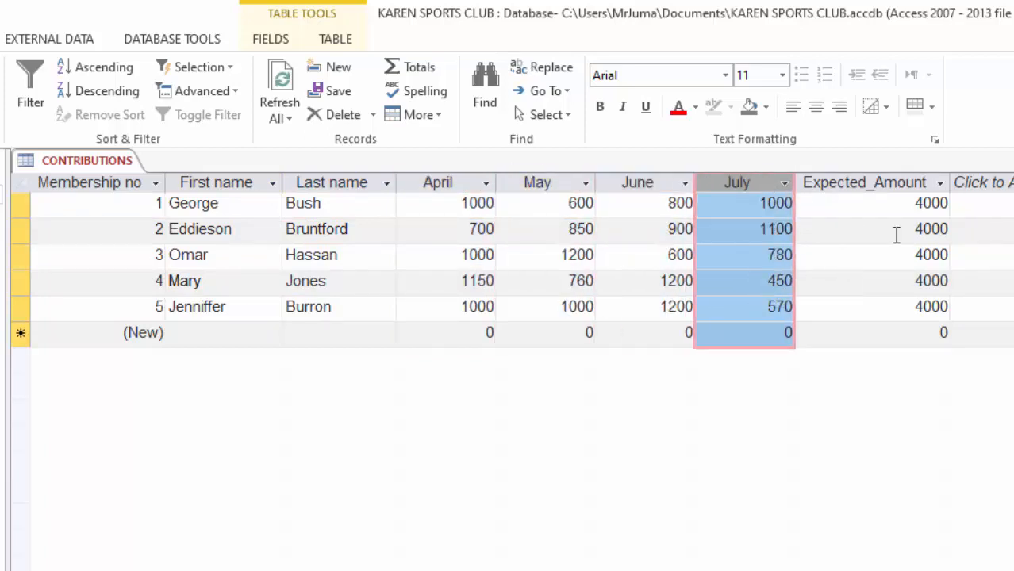
left_click(887, 178)
left_click(544, 222)
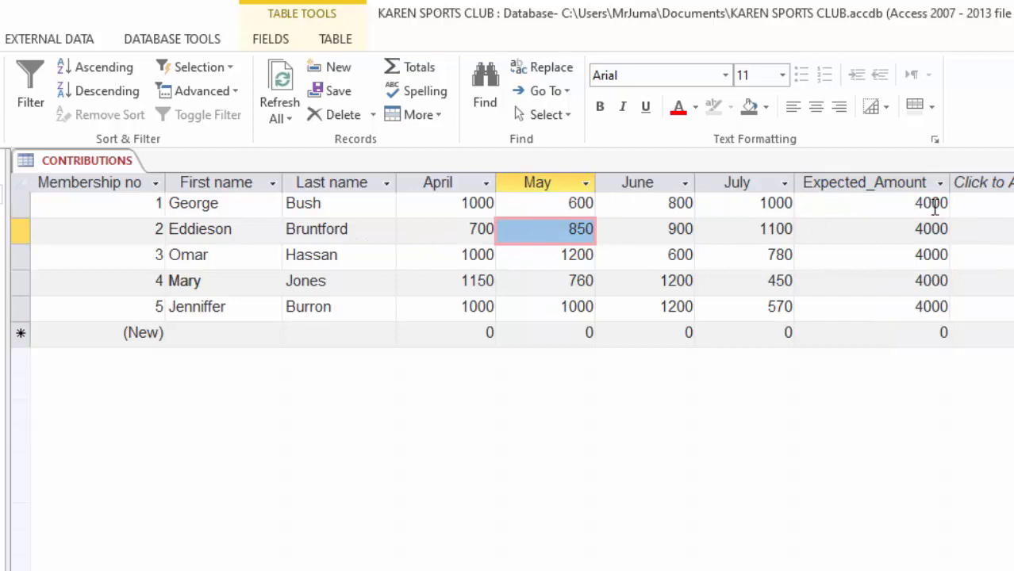
left_click(887, 177)
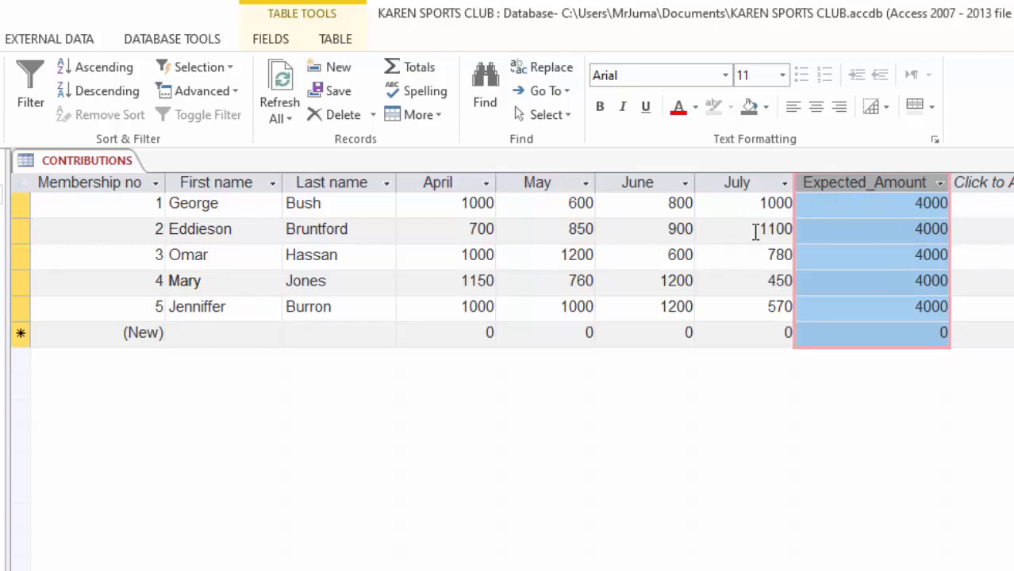
left_click(897, 205)
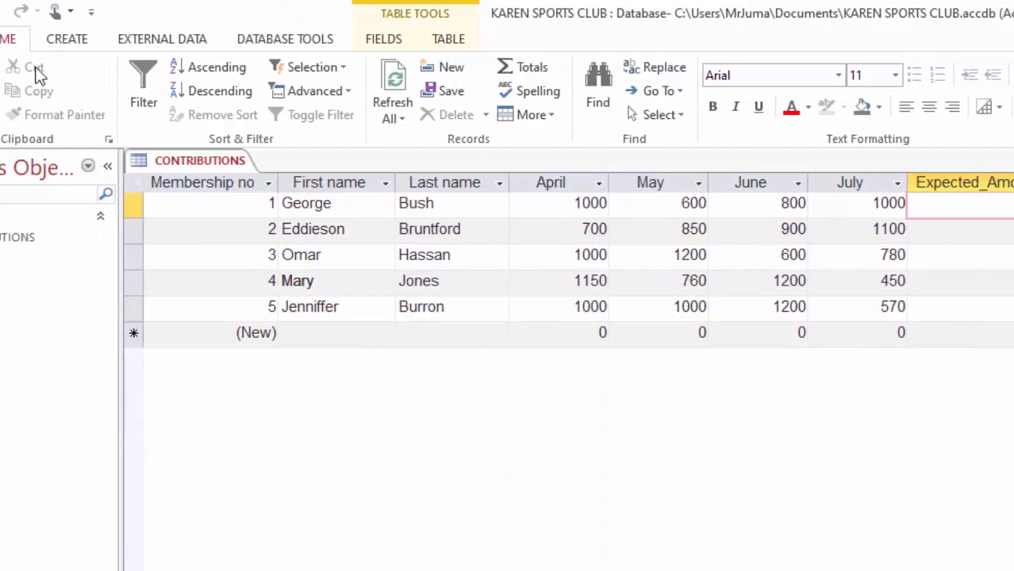
Step: Save the CONTRIBUTIONS table and close it
left_click(49, 12)
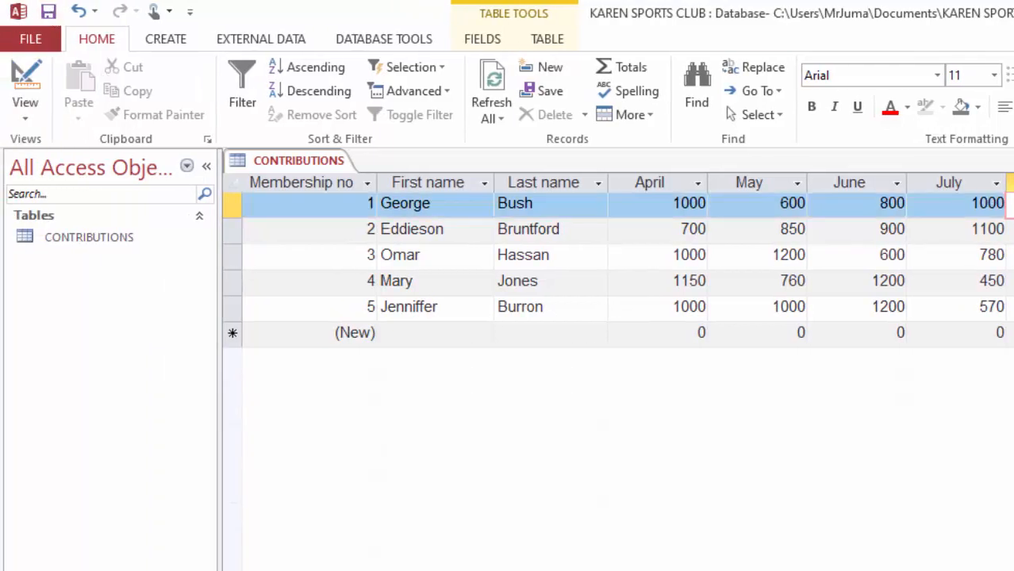
key("ctrl+w")
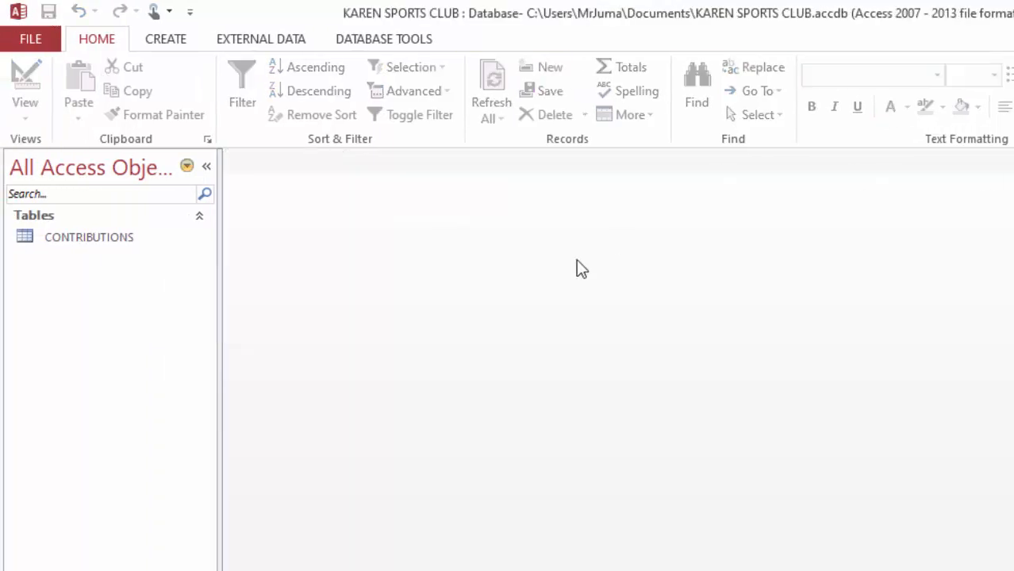
Step: Reopen the CONTRIBUTIONS table to check its stored records and close it again
left_click(83, 236)
double_click(86, 240)
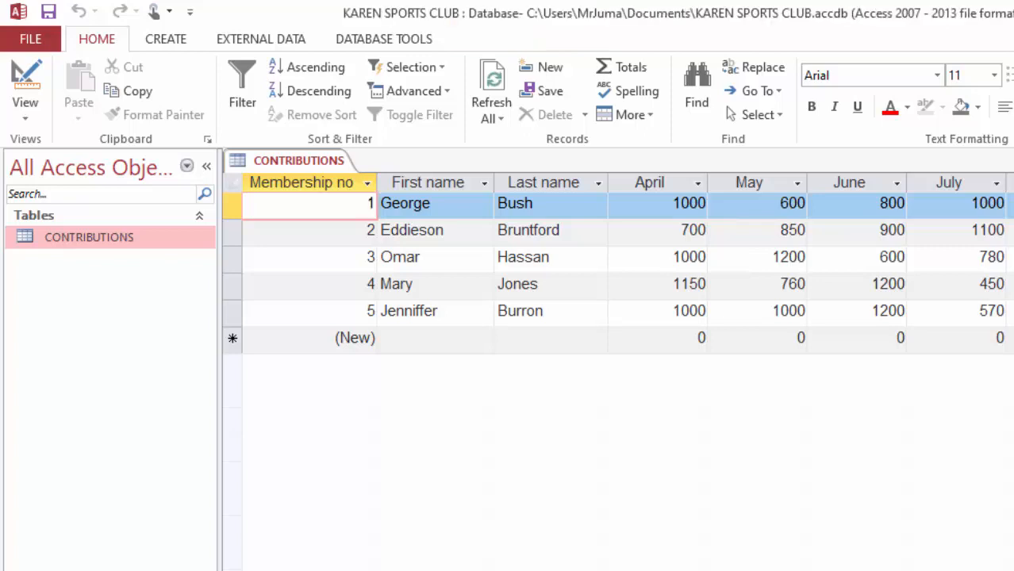
left_click(1013, 161)
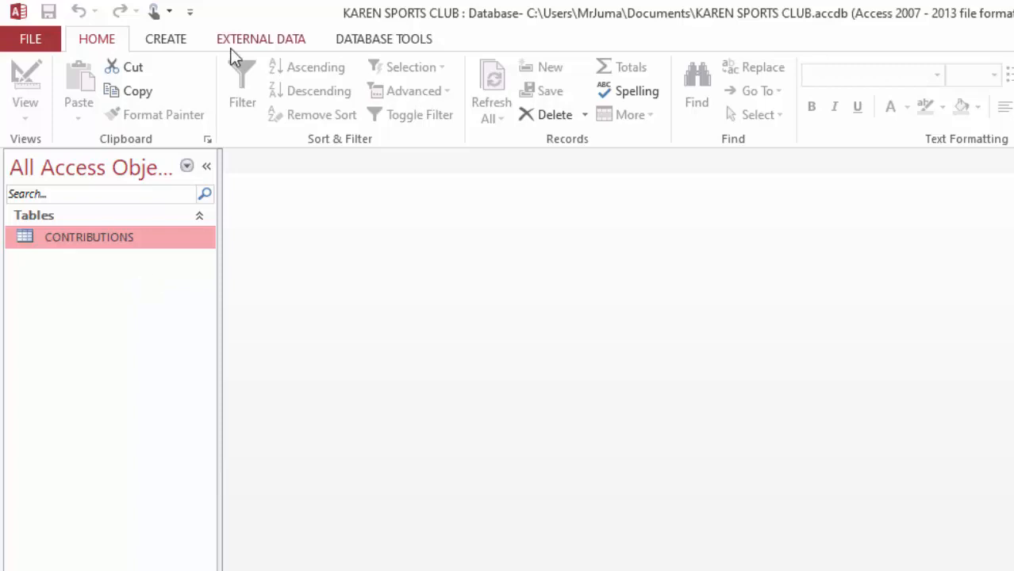
Step: Create a new query in Design View based on the CONTRIBUTIONS table
left_click(167, 41)
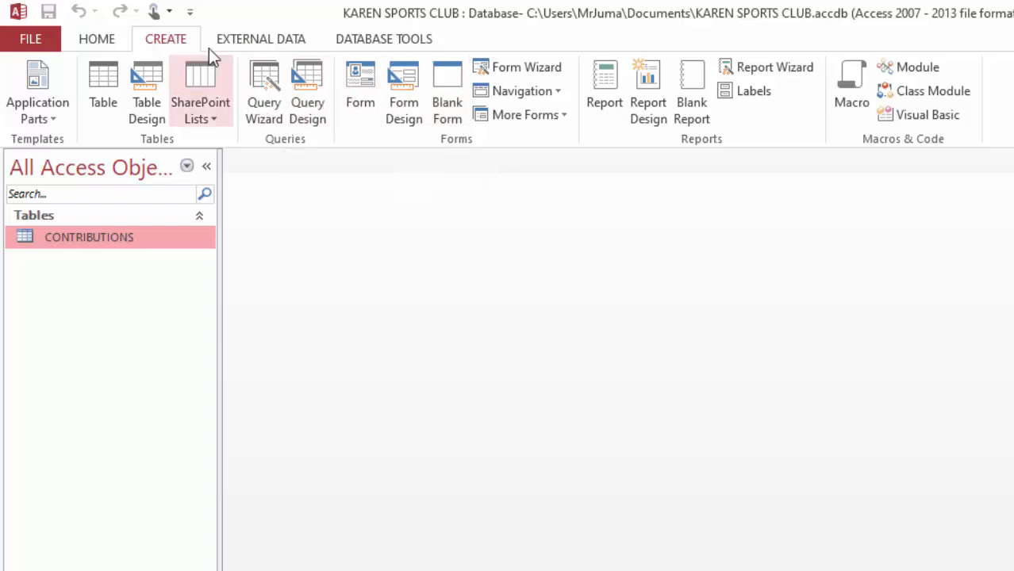
left_click(314, 88)
left_click_drag(736, 429, 730, 210)
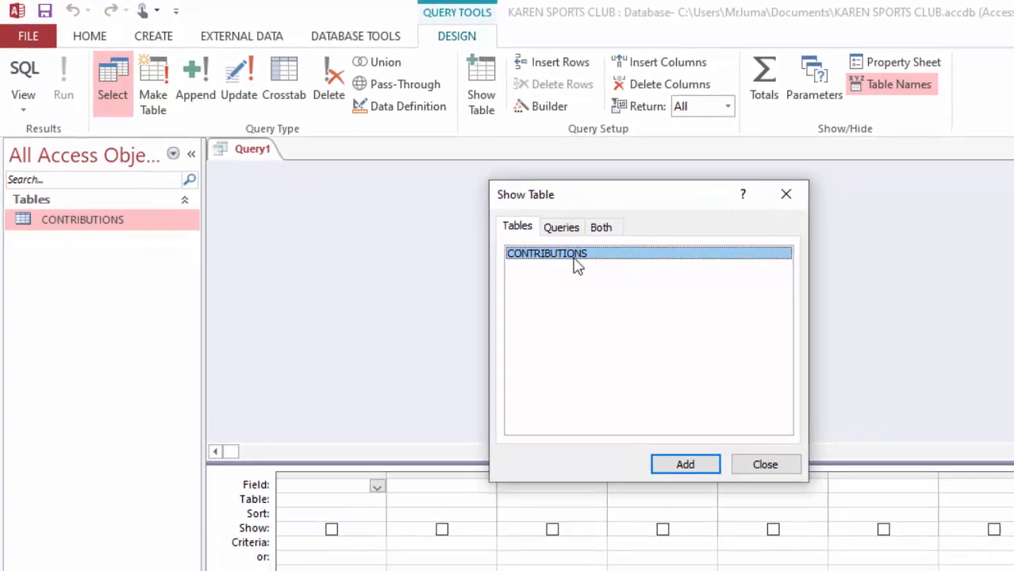
left_click(687, 465)
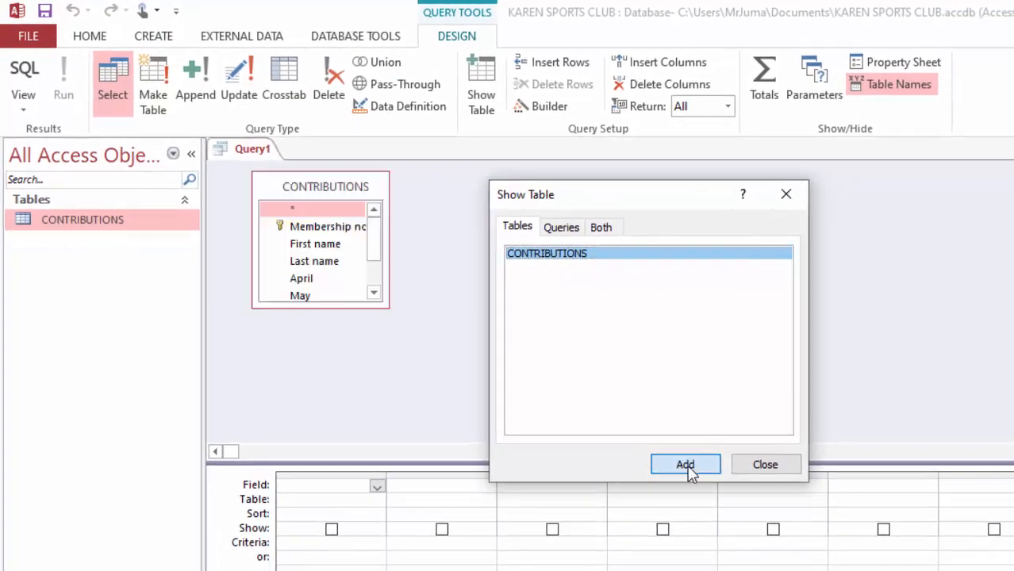
left_click(766, 466)
Step: Enlarge the CONTRIBUTIONS field list in the query design until all its fields fit without scrolling
left_click_drag(333, 317, 362, 369)
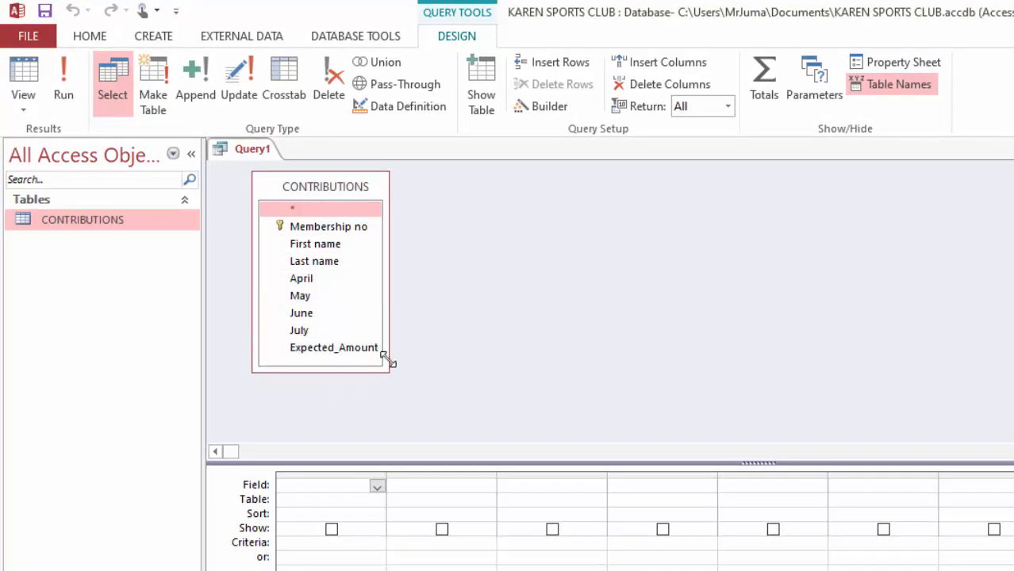
left_click_drag(389, 284, 418, 284)
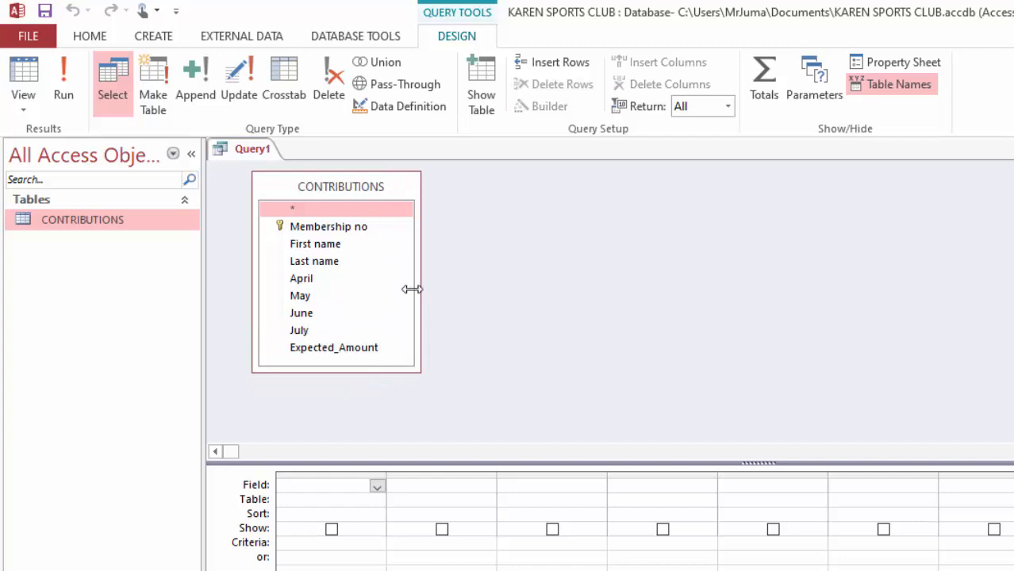
left_click_drag(338, 371, 344, 380)
left_click_drag(291, 184, 301, 174)
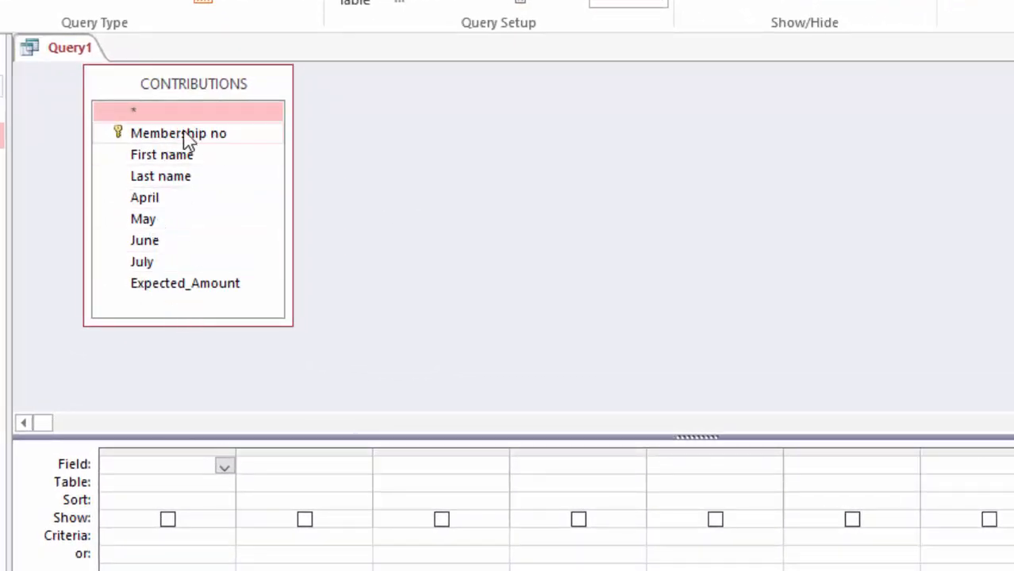
Step: Add Membership no, First name, Last name, April, May, June, July and Expected_Amount to the query grid, and enlarge the grid area
double_click(185, 135)
double_click(167, 159)
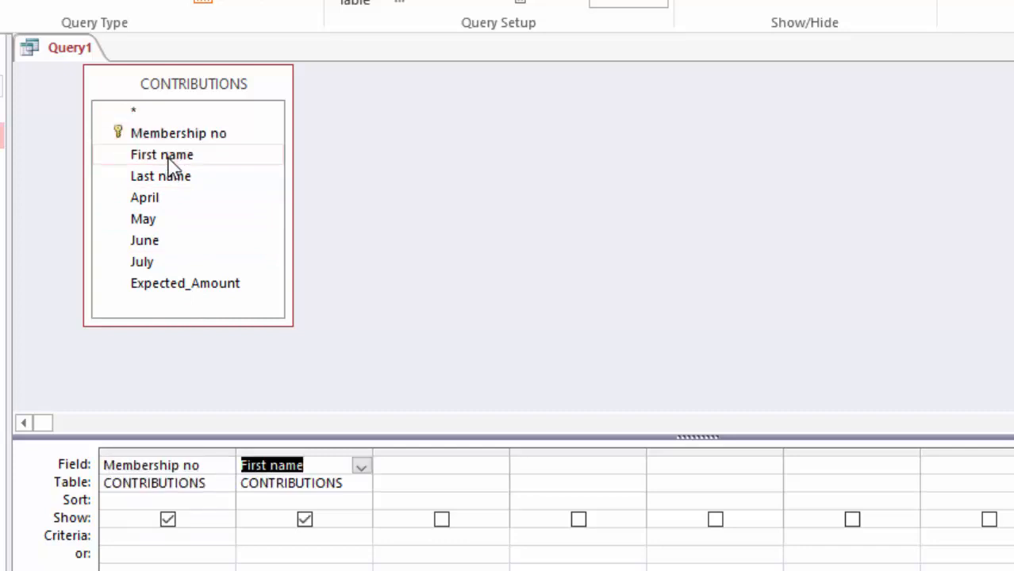
double_click(169, 179)
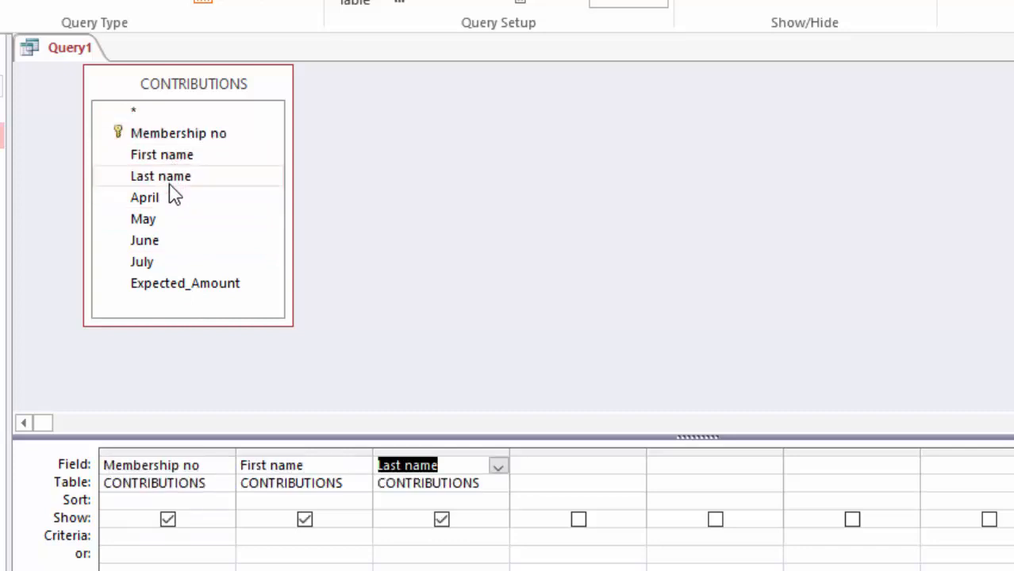
double_click(157, 199)
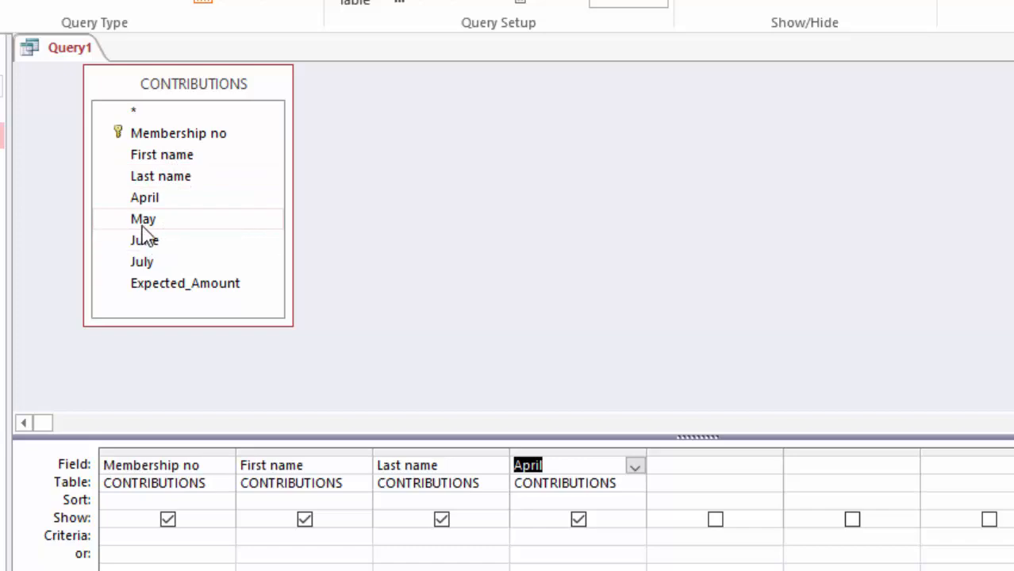
double_click(141, 227)
double_click(143, 242)
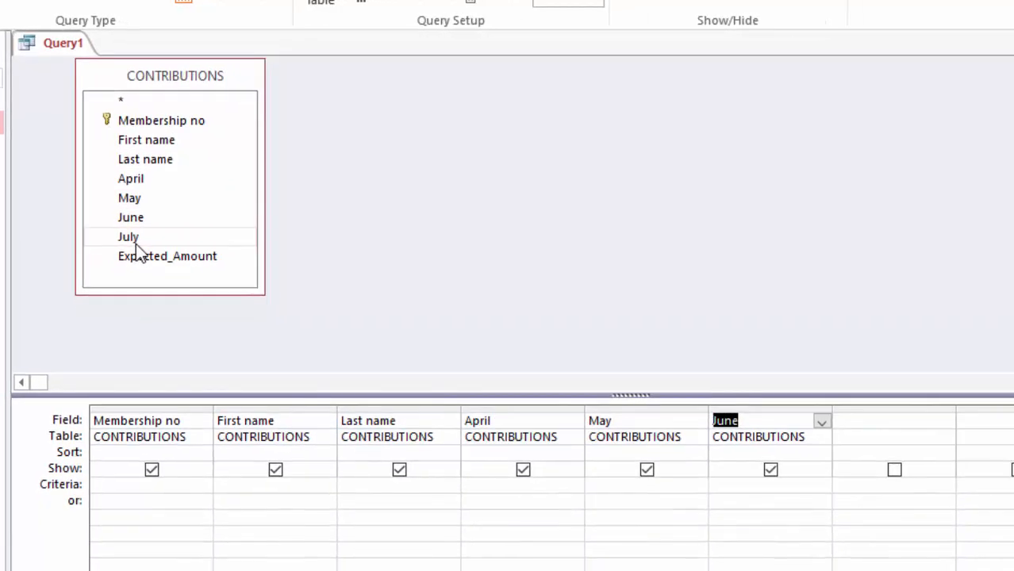
double_click(132, 238)
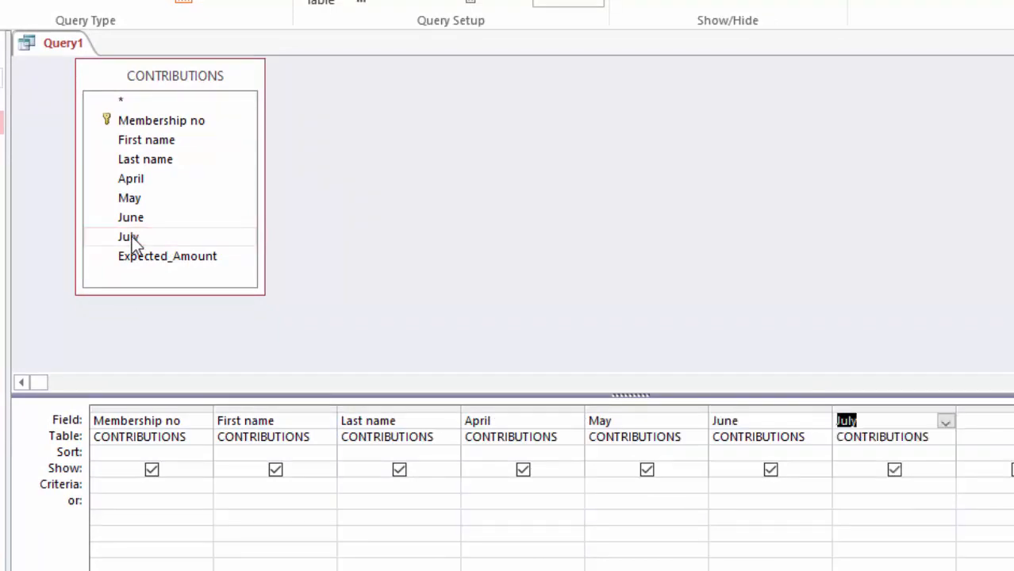
double_click(171, 256)
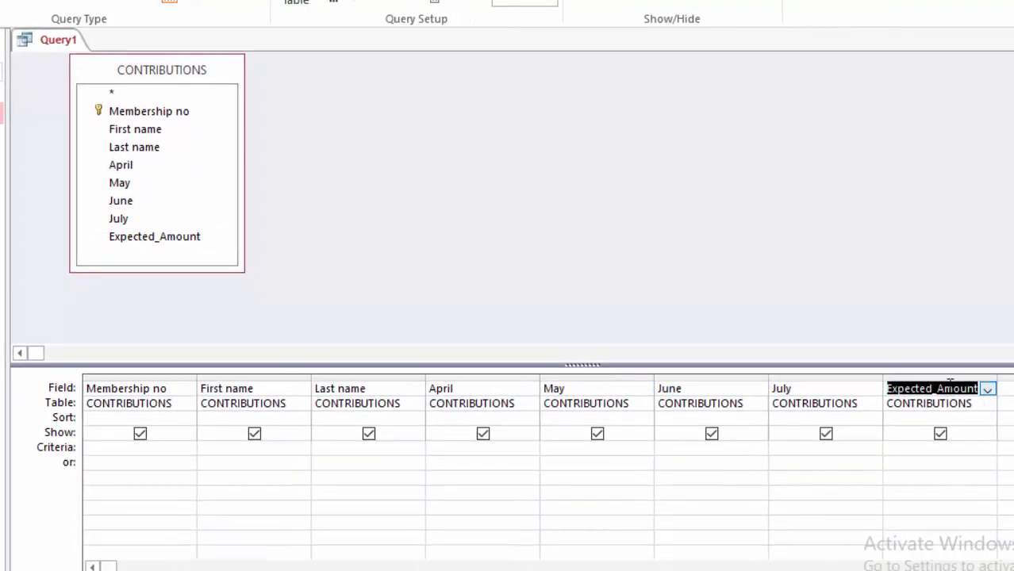
left_click_drag(206, 365, 203, 303)
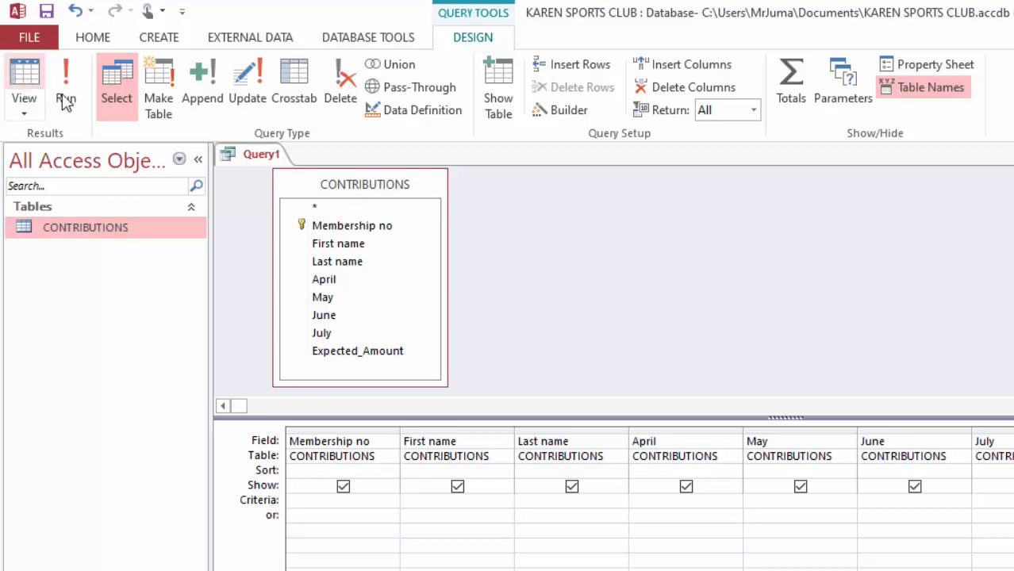
Step: Run the query and examine its Expected_Amount, July, June, May and April columns
left_click(70, 101)
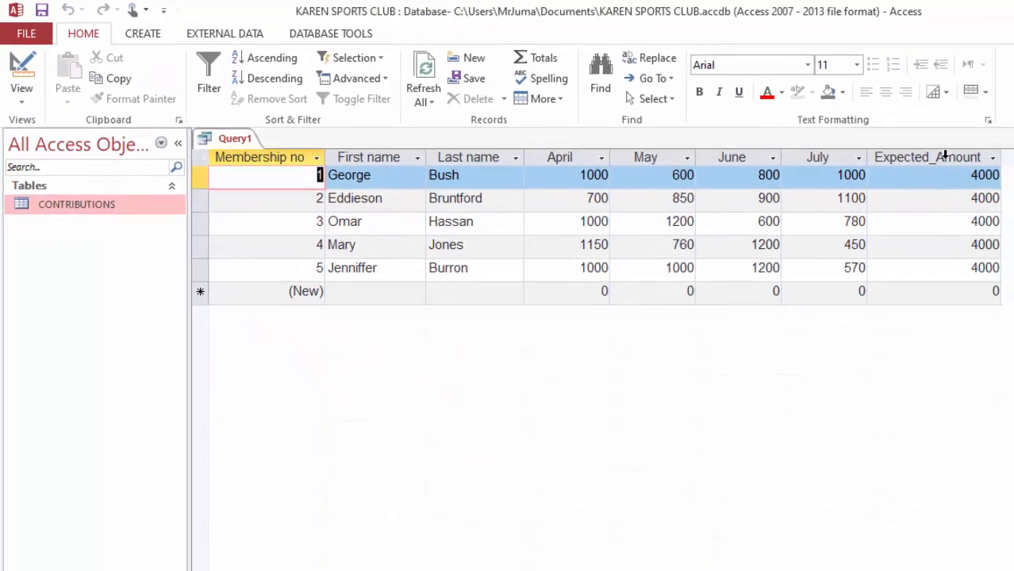
left_click(909, 154)
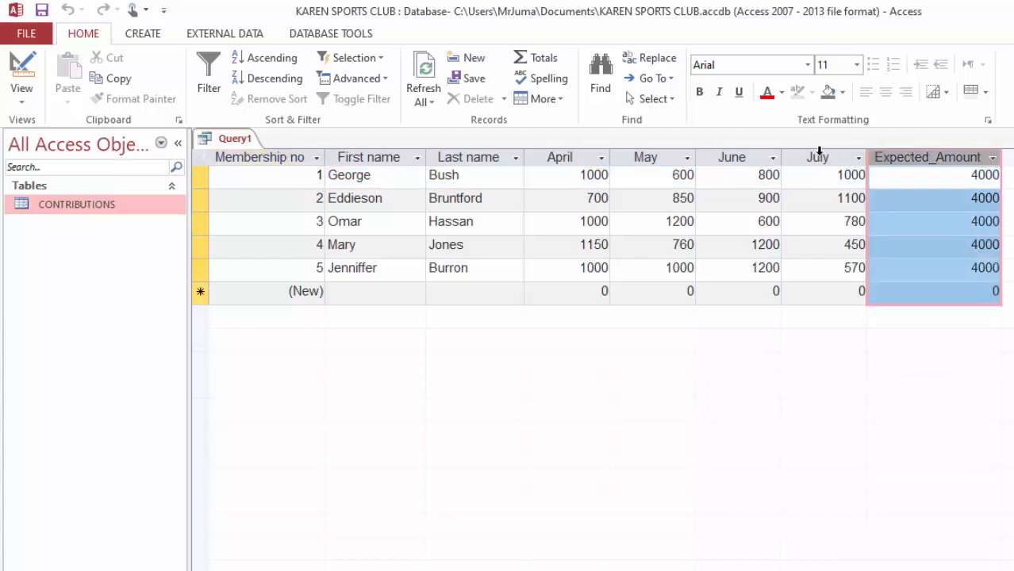
left_click(819, 151)
left_click(731, 152)
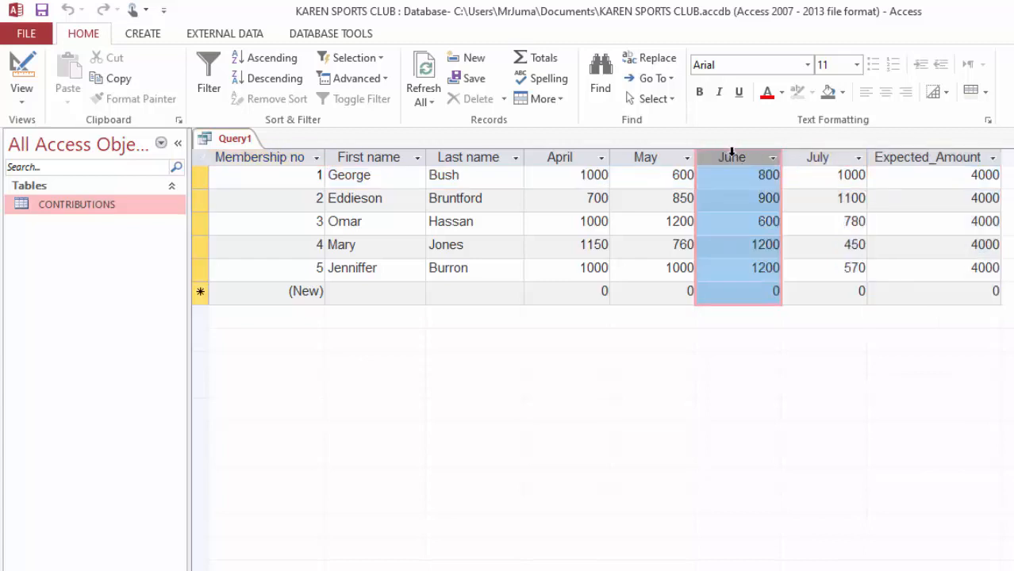
left_click(659, 156)
left_click(562, 153)
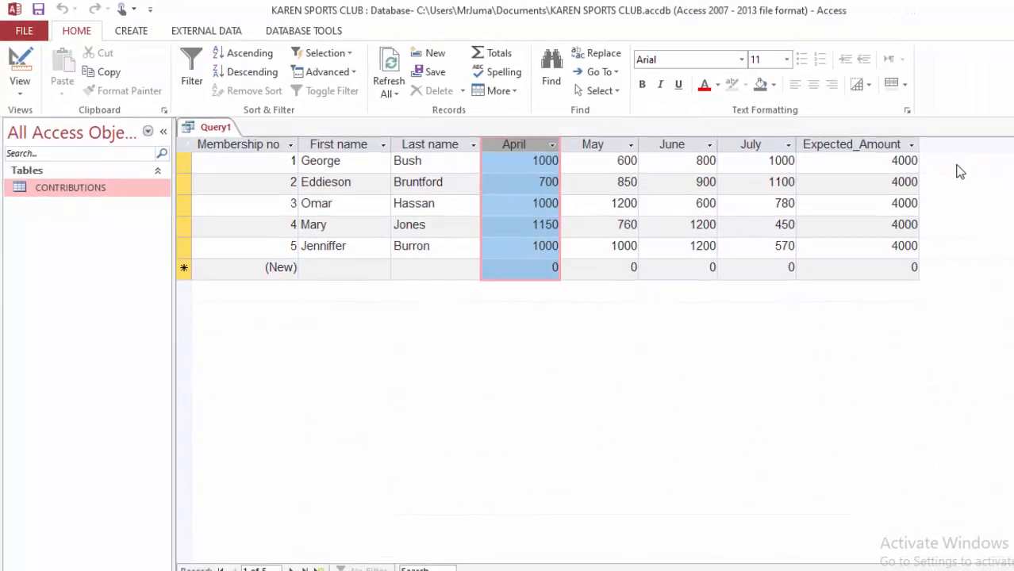
Step: In the query's design, add the calculated field "Total:April + May + June + July" in the empty column after Expected_Amount
left_click(21, 92)
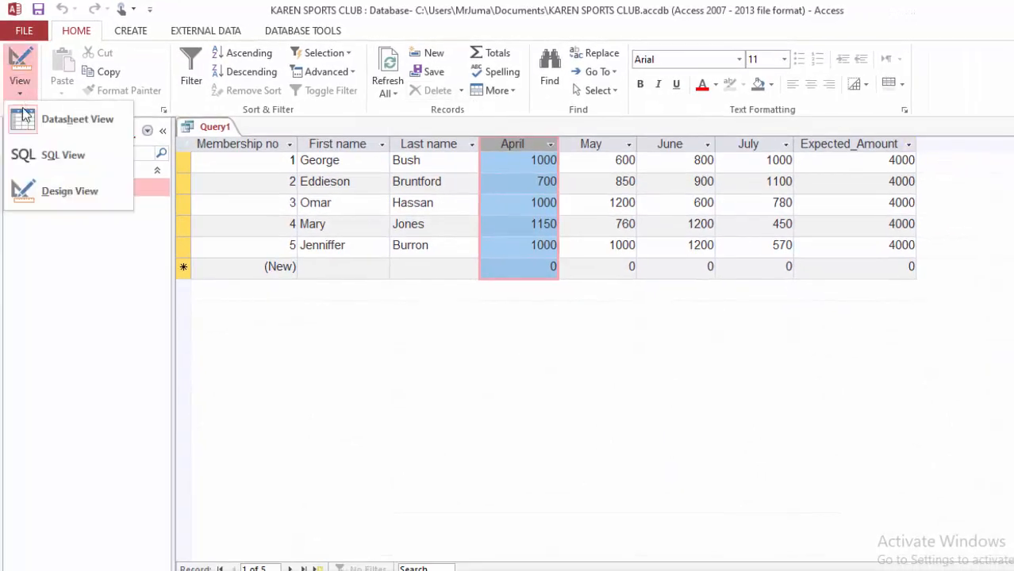
left_click(36, 195)
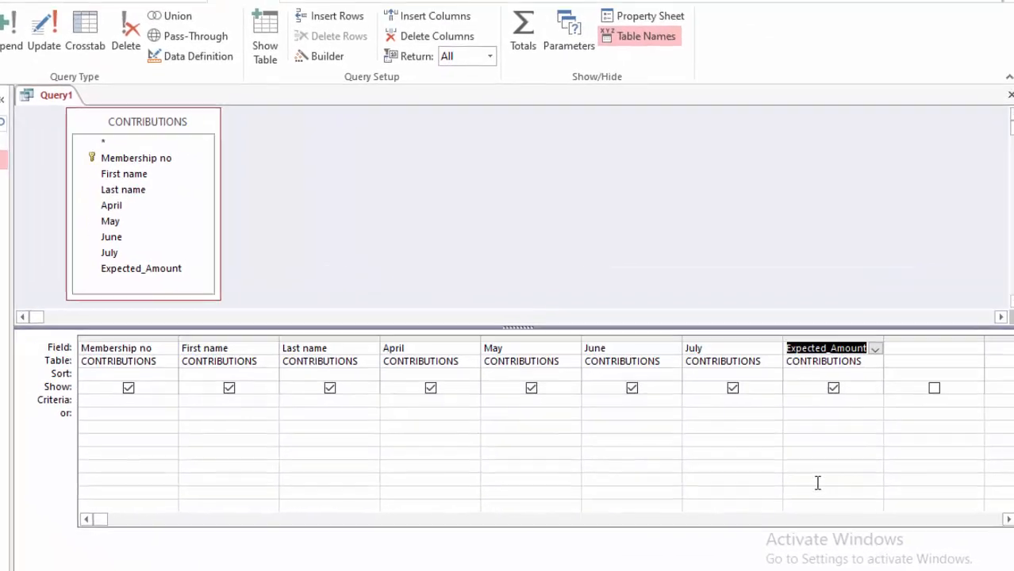
left_click(904, 349)
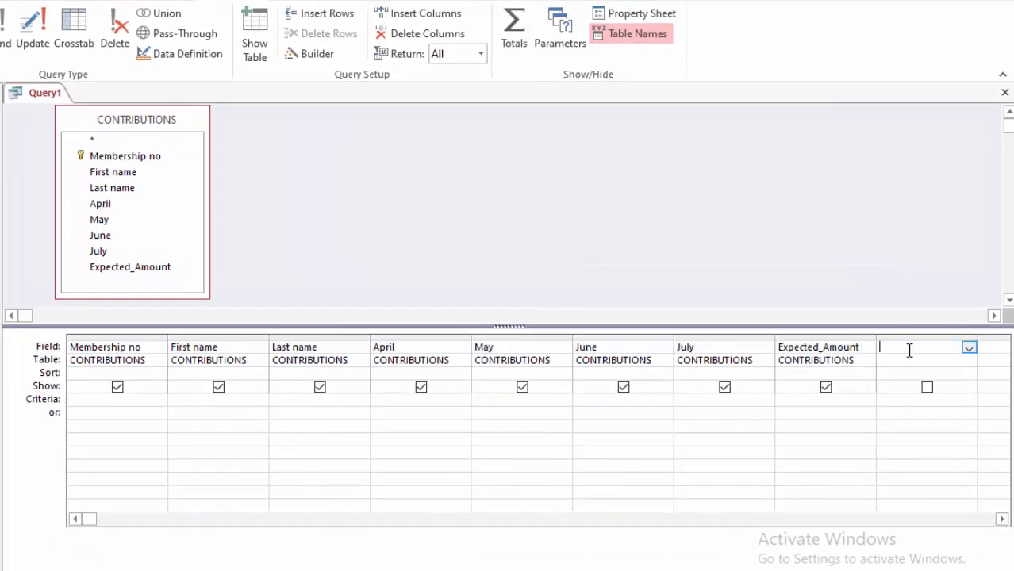
right_click(889, 350)
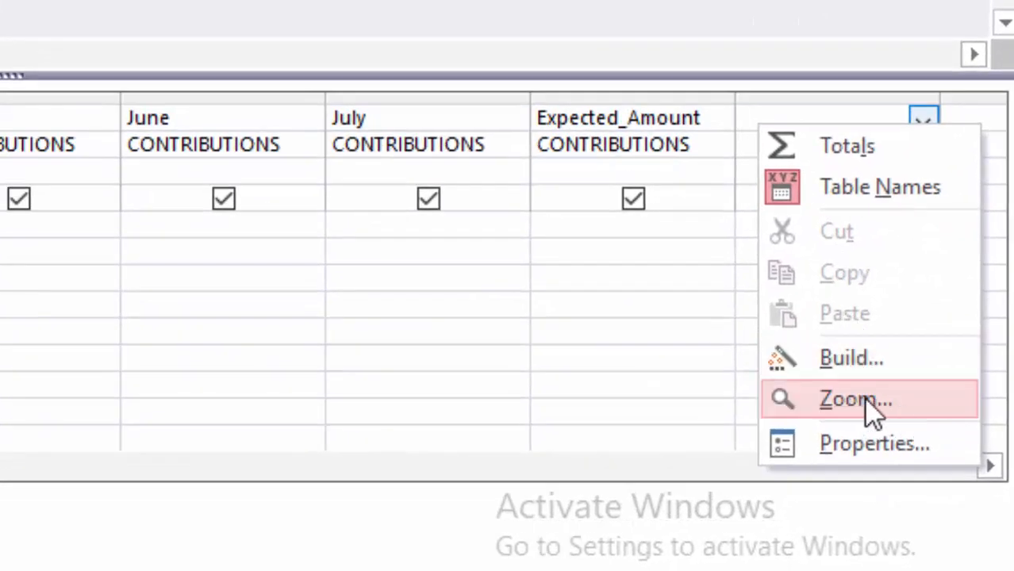
left_click(873, 409)
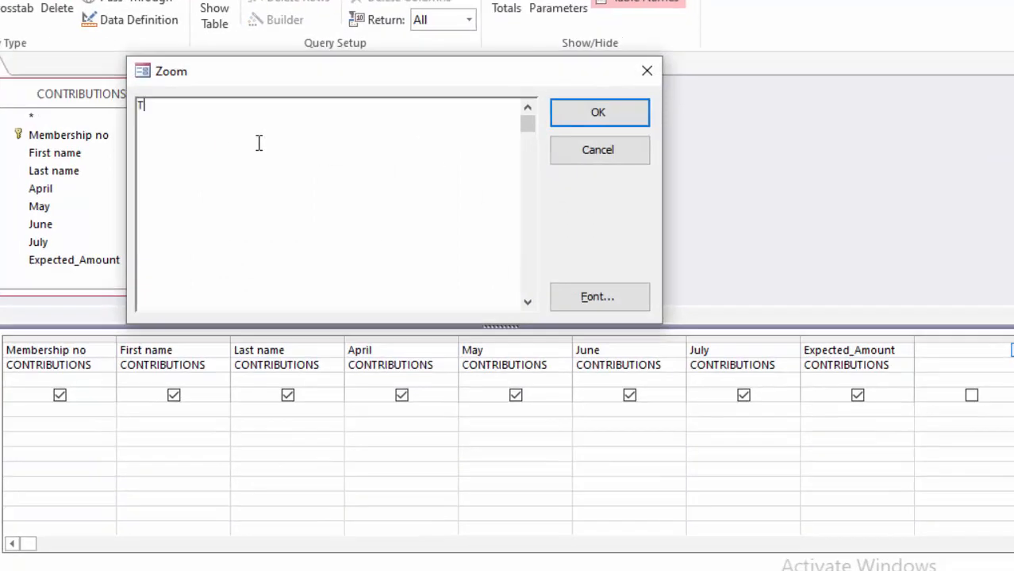
type("Total:Apr")
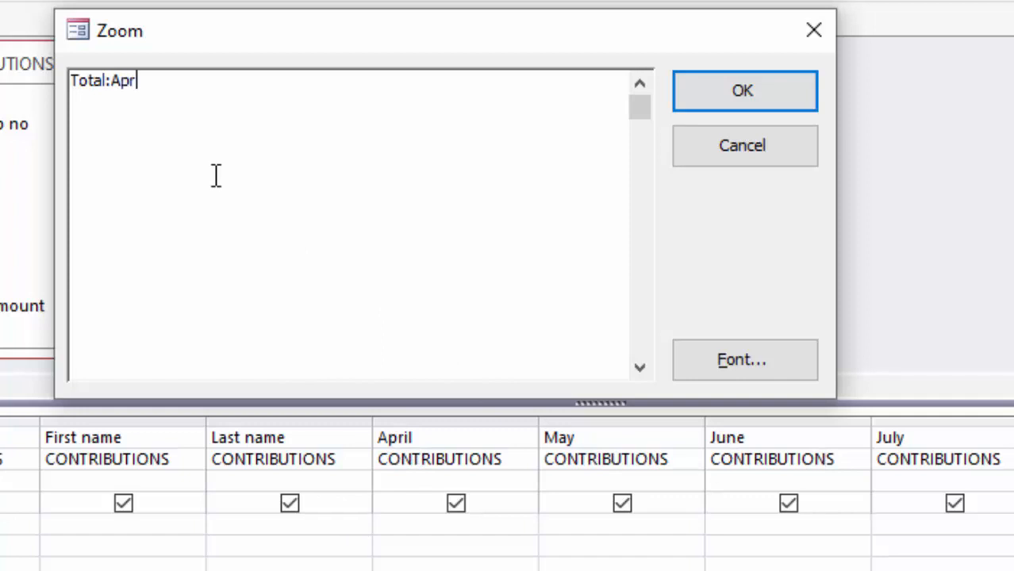
type("+ ")
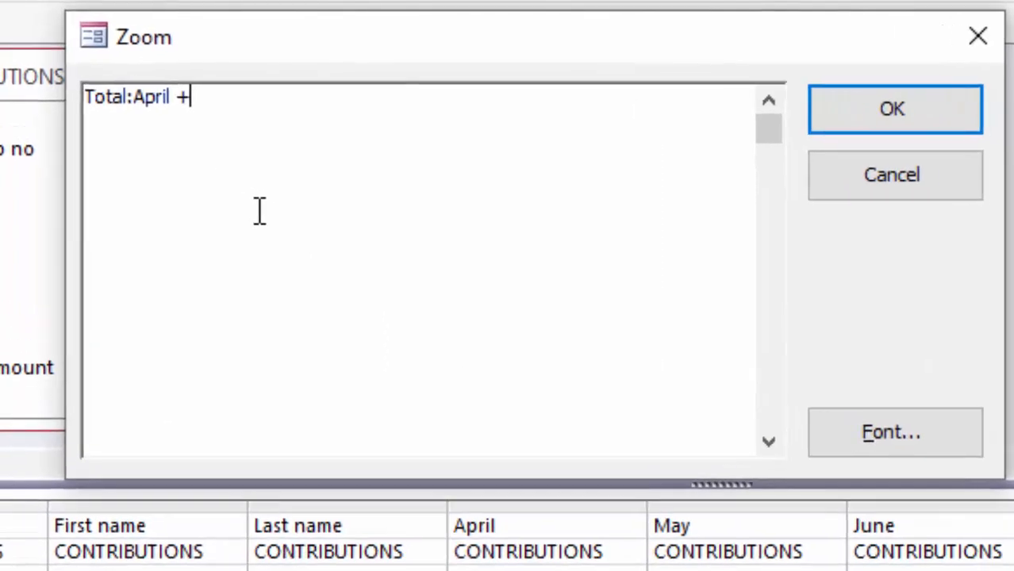
type("M")
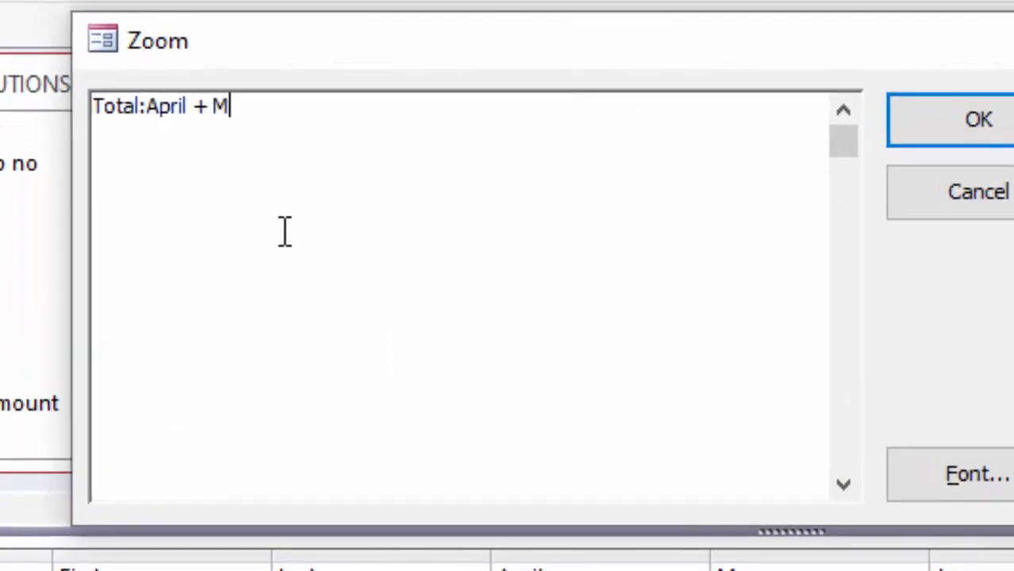
type("ay + June")
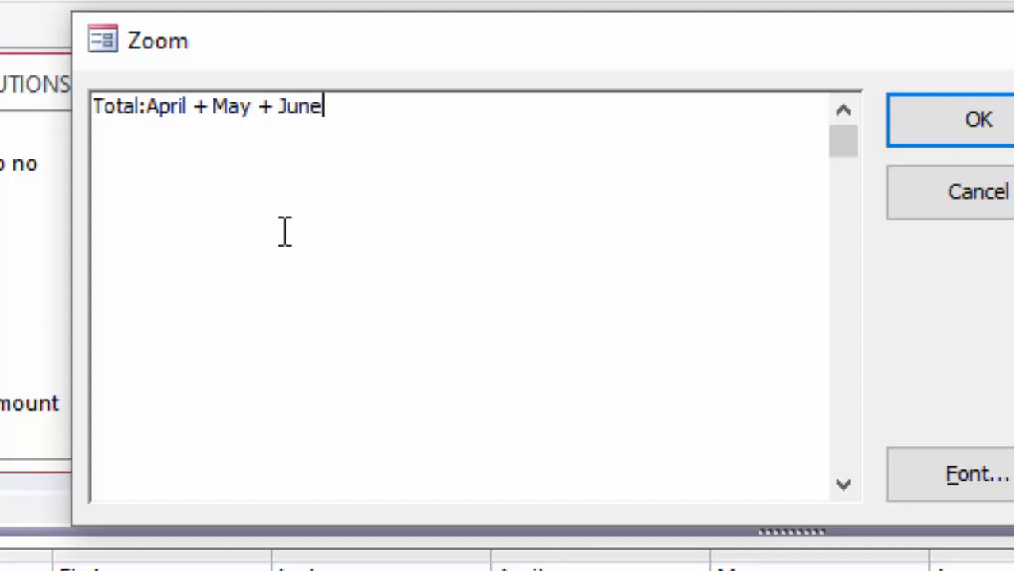
type(" + July")
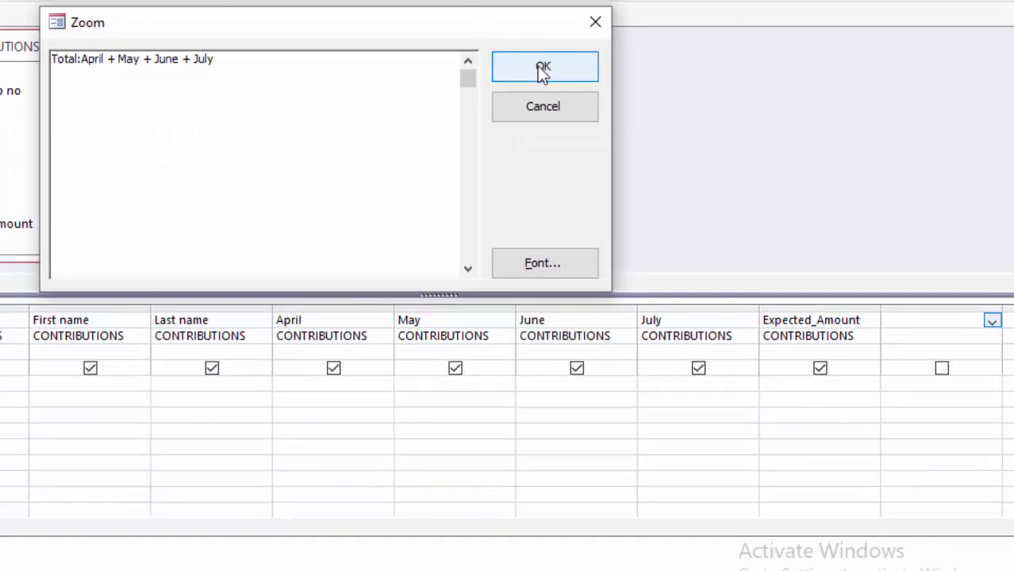
left_click(595, 80)
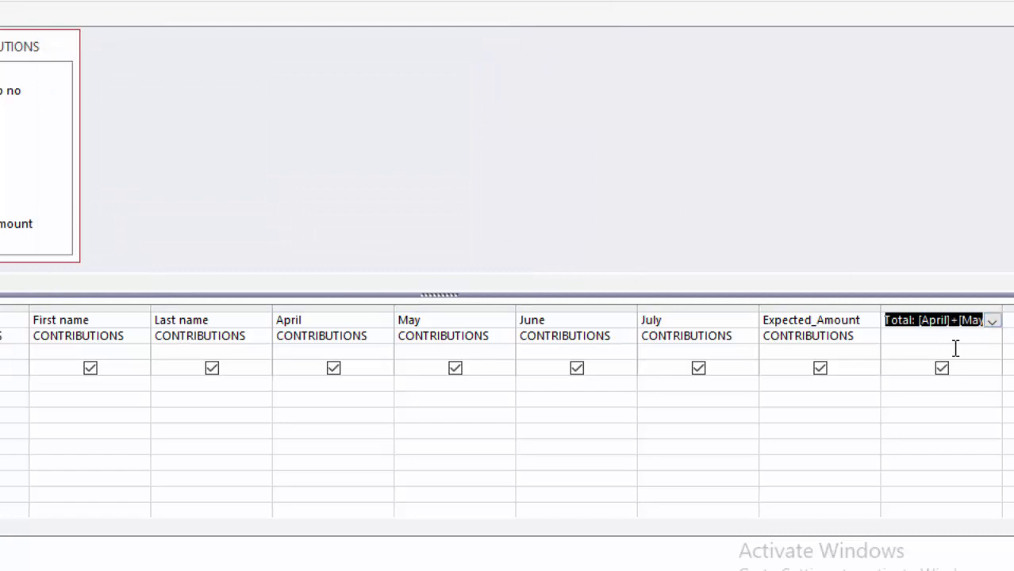
left_click(931, 340)
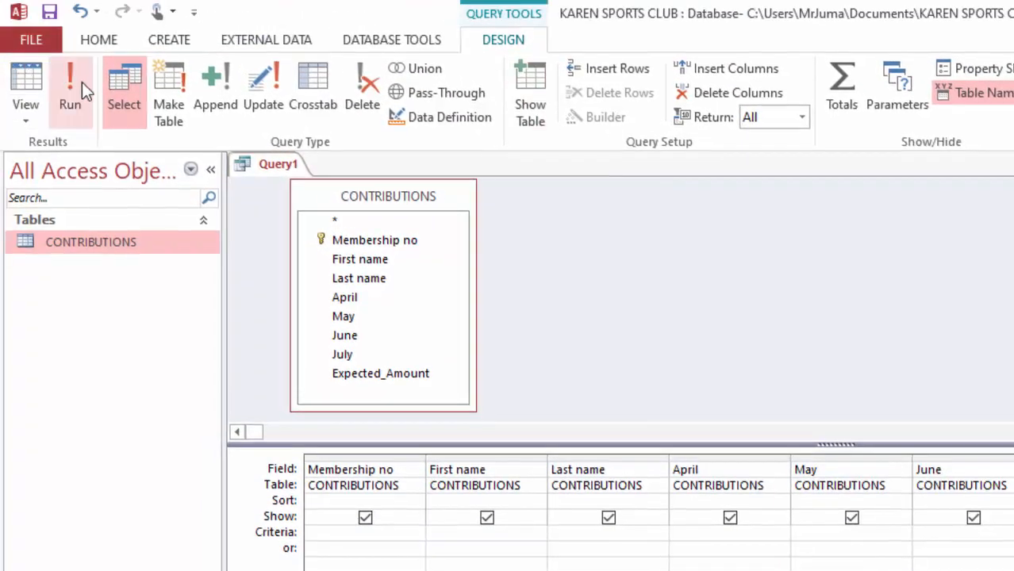
Step: Run the query and compare the Expected_Amount column with the calculated Total column
left_click(81, 82)
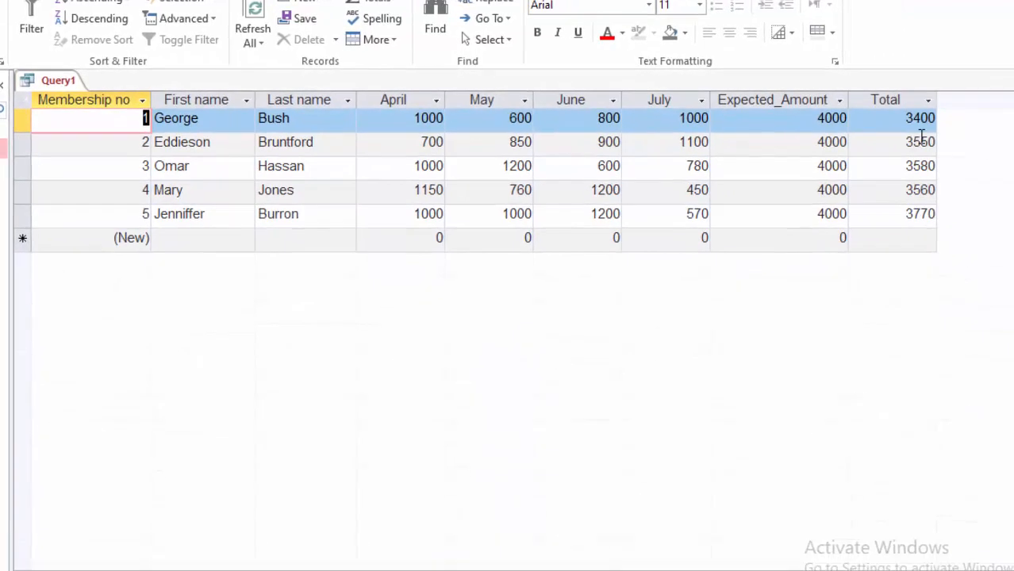
left_click(800, 95)
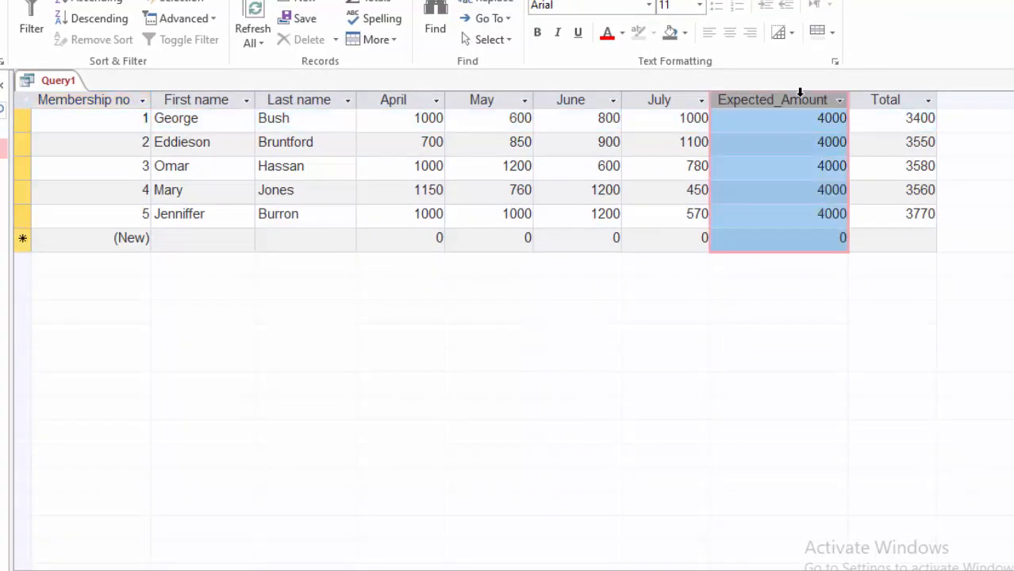
left_click(895, 96)
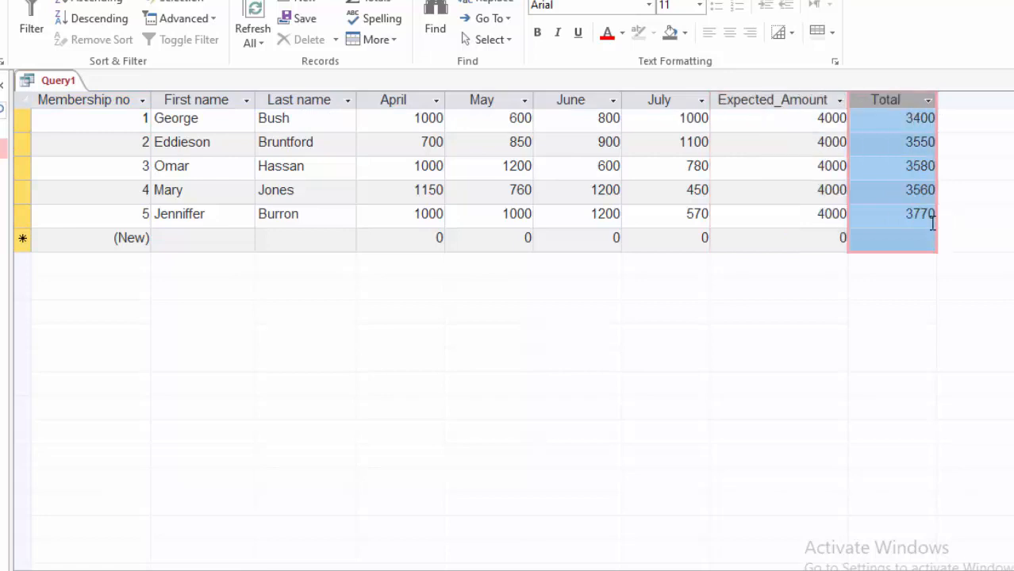
left_click(789, 146)
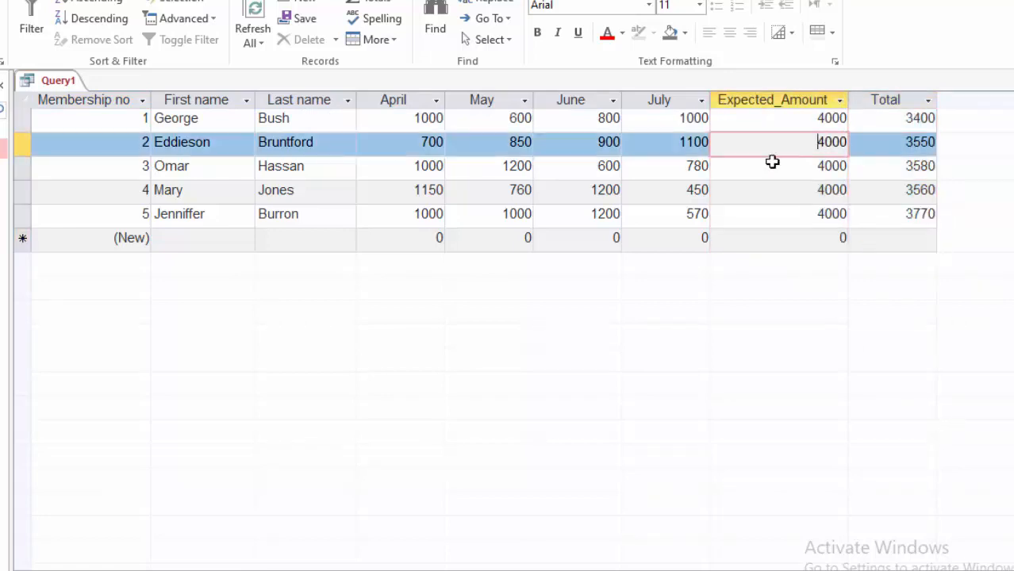
left_click(738, 122)
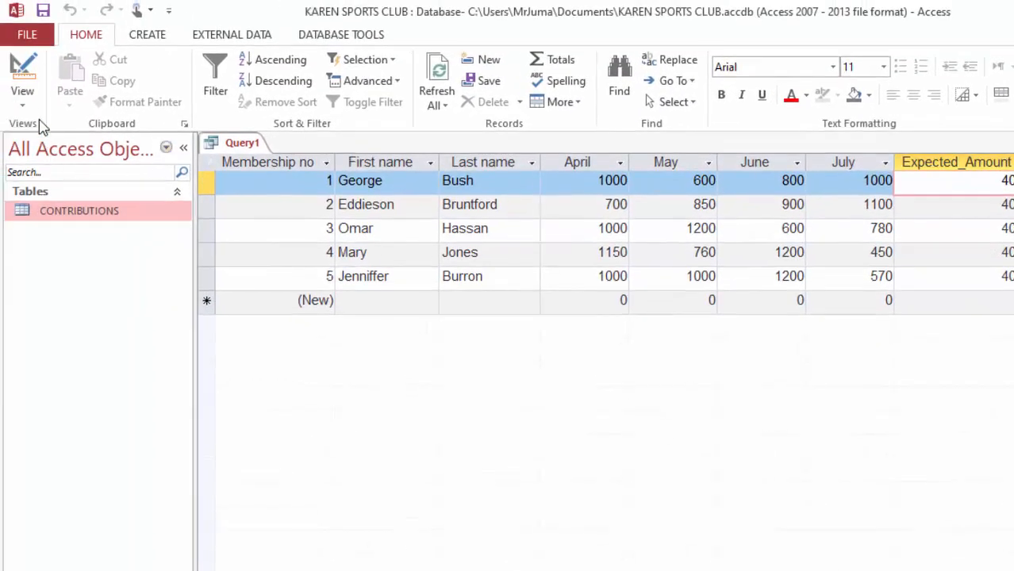
Step: In the query's design, open the empty column after Total in the Zoom box and enter "Balance:Expected_Amount"
left_click(22, 103)
left_click(36, 212)
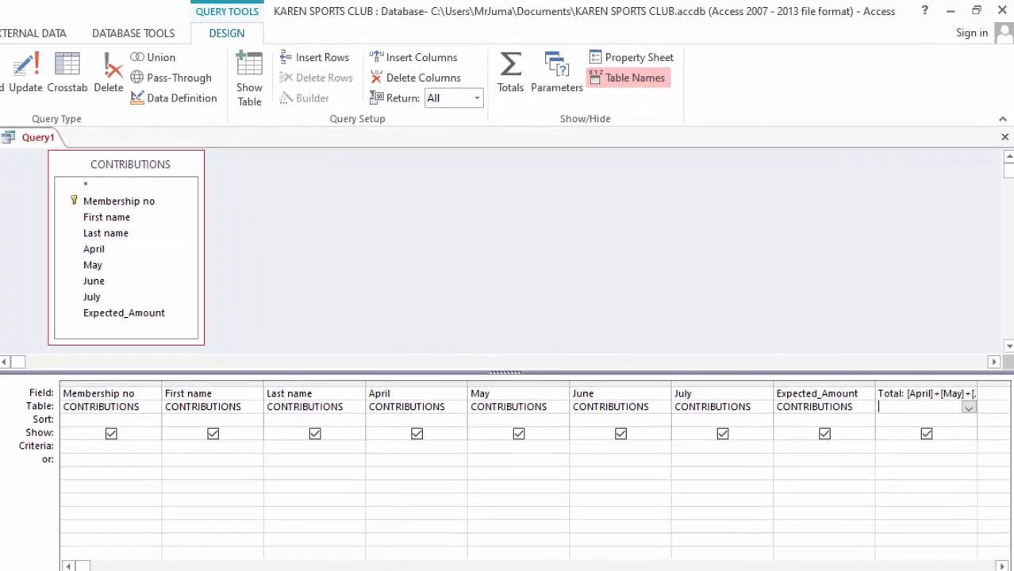
left_click(1003, 566)
left_click(1003, 565)
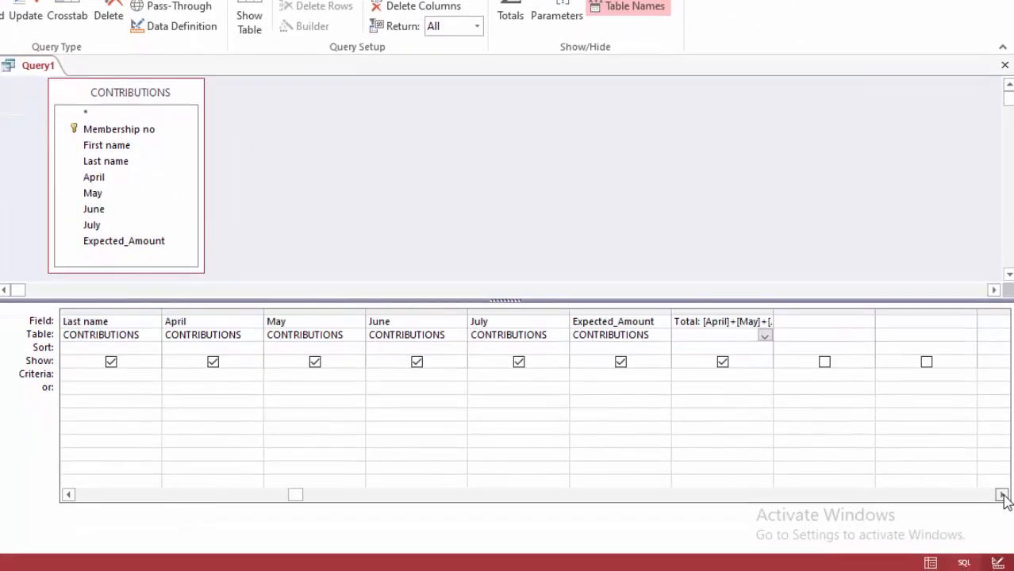
left_click(793, 322)
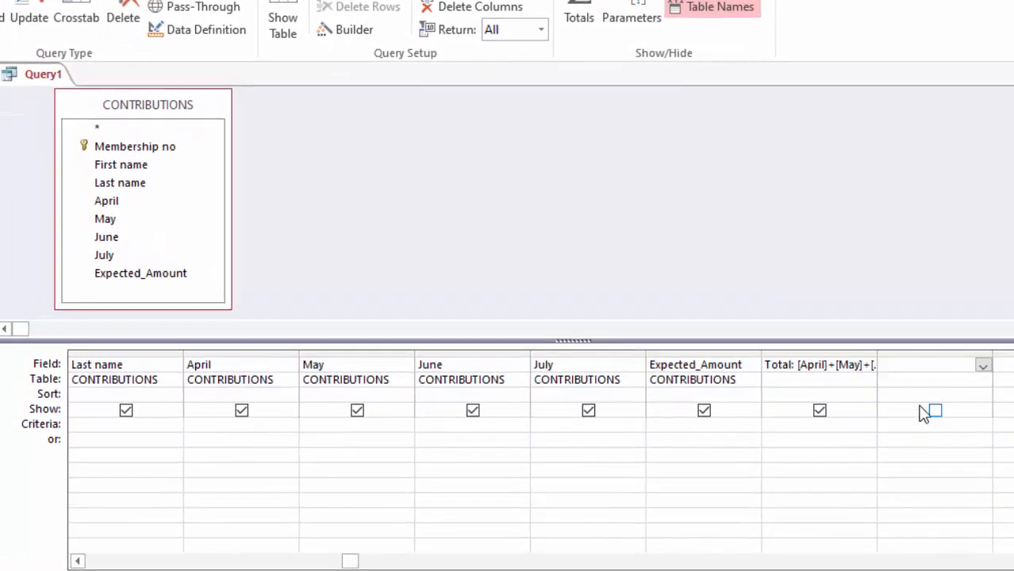
right_click(899, 366)
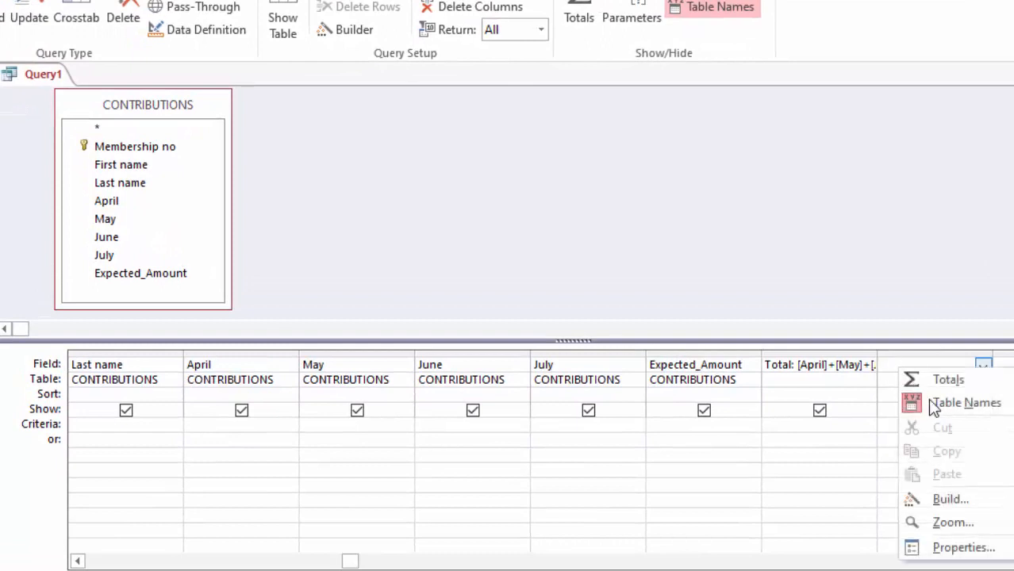
left_click(944, 524)
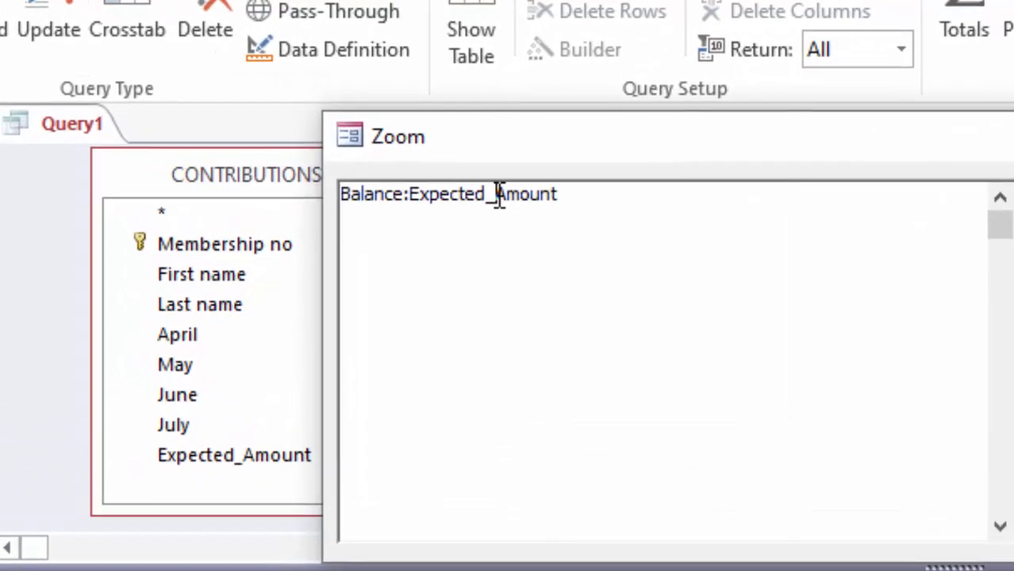
Step: Rewrite the field reference in the Balance expression as [Expected Amount], with a space and square brackets
left_click(498, 193)
key("BackSpace")
left_click_drag(418, 193, 411, 193)
type("[")
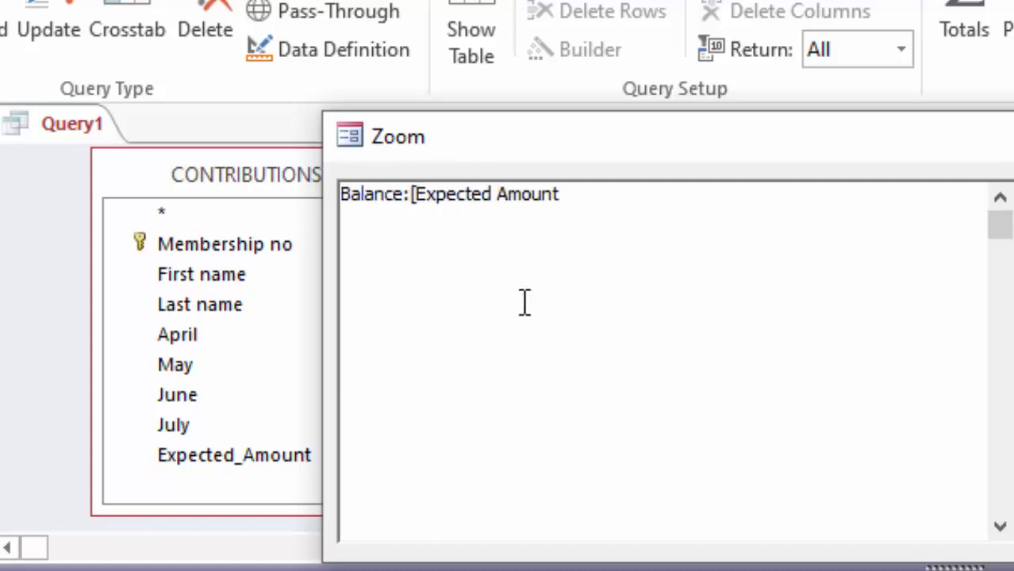
left_click(752, 203)
type("]")
Step: Remove the square brackets and restore the underscore so the expression reads Balance:Expected_Amount
left_click(419, 194)
key("BackSpace")
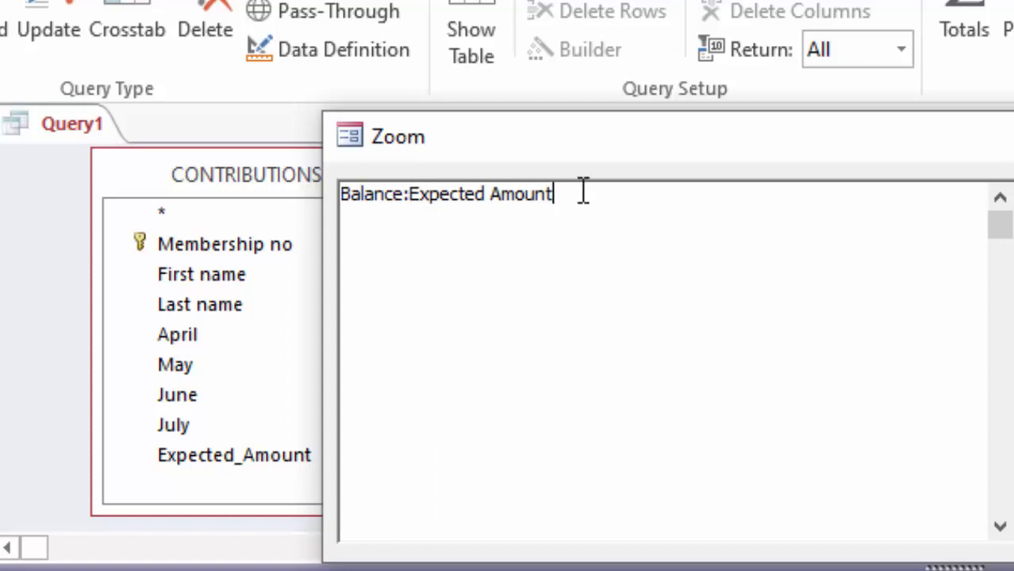
left_click(492, 194)
key("BackSpace")
type("_")
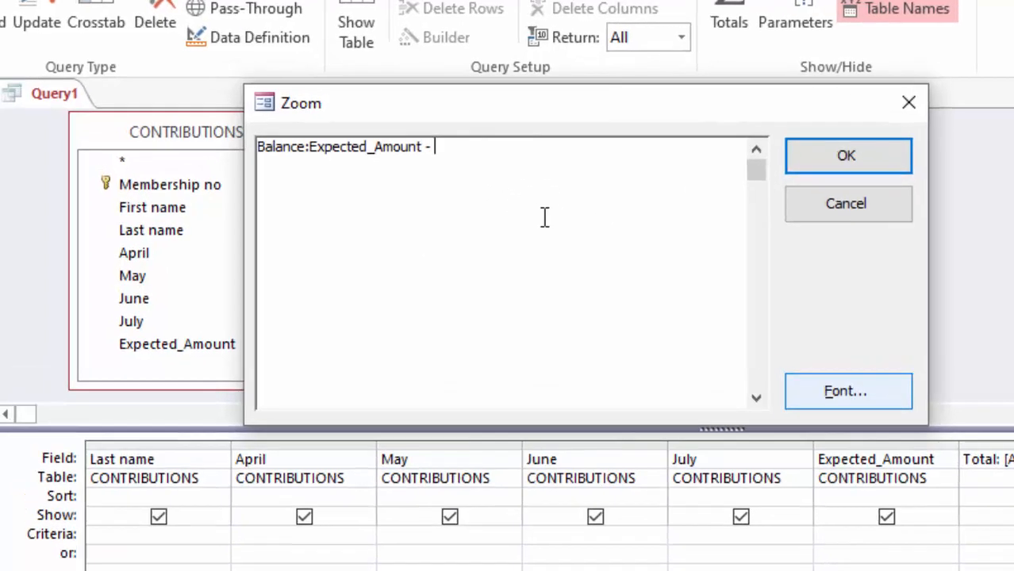
Step: Complete the calculated field as "Balance:Expected_Amount - Total" and confirm it
type("To")
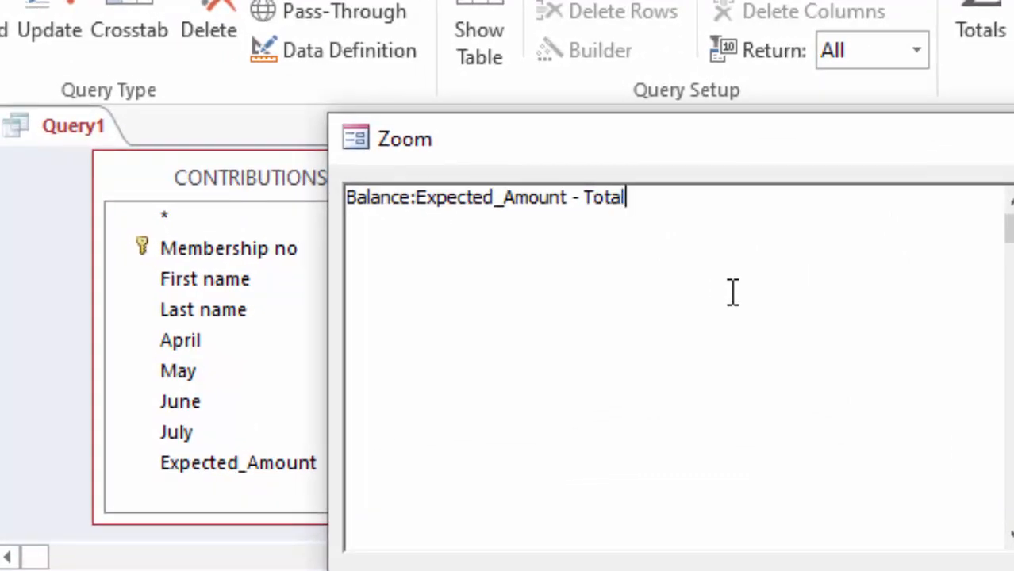
type("tal")
key("Return")
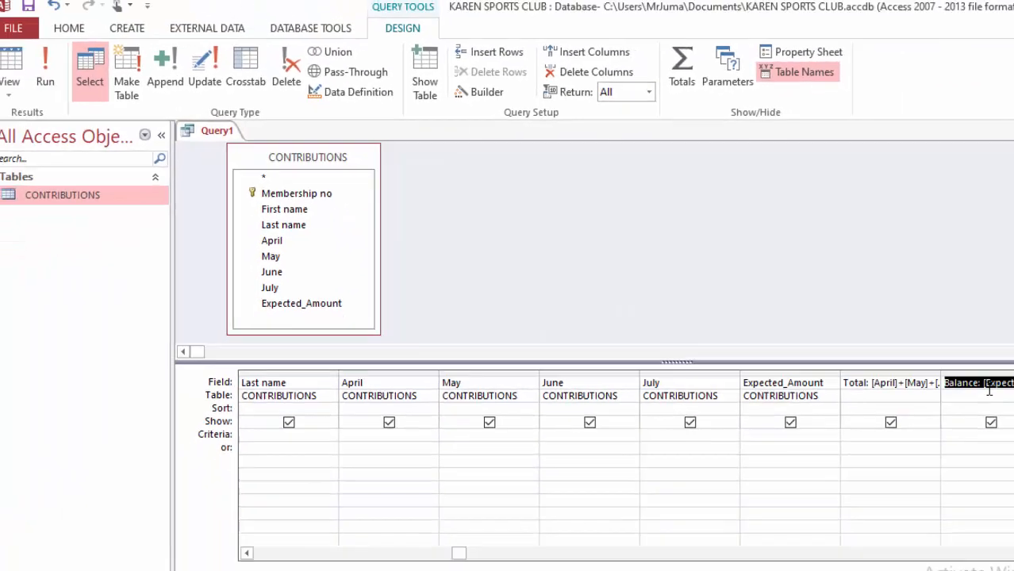
Step: Run the query and compare the first member's Expected_Amount with the calculated Balance
left_click(964, 376)
left_click(56, 75)
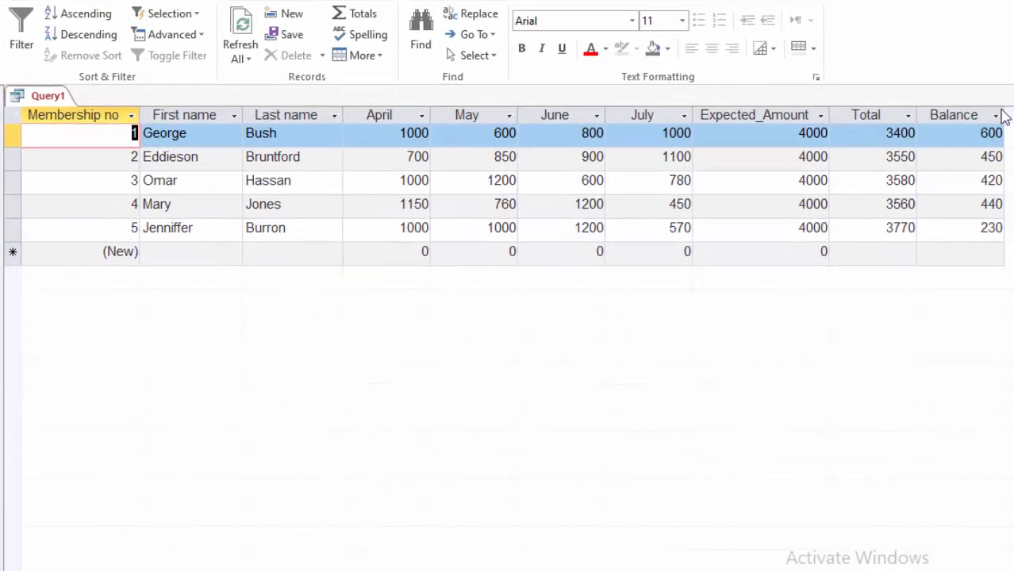
left_click(956, 111)
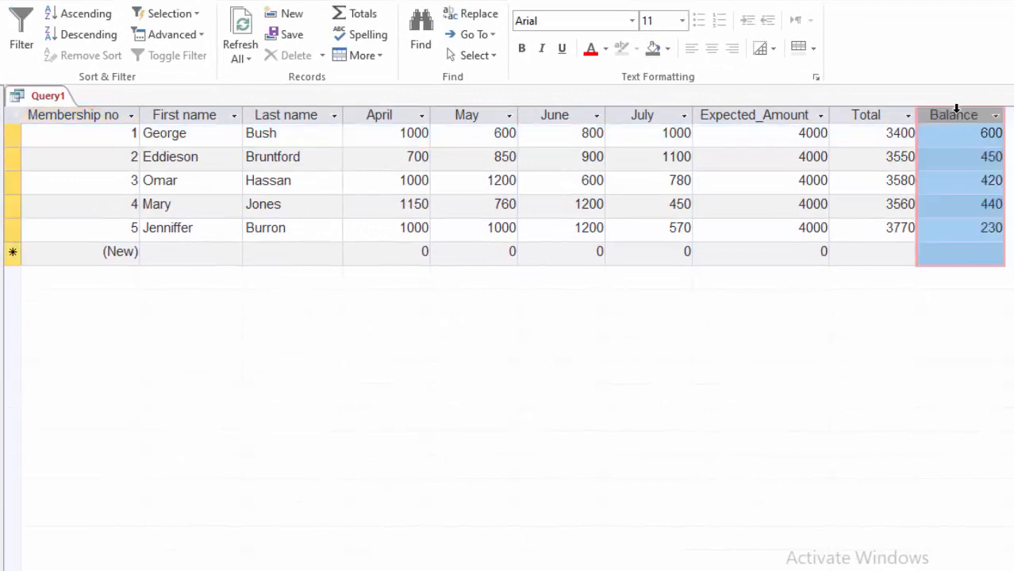
left_click(807, 133)
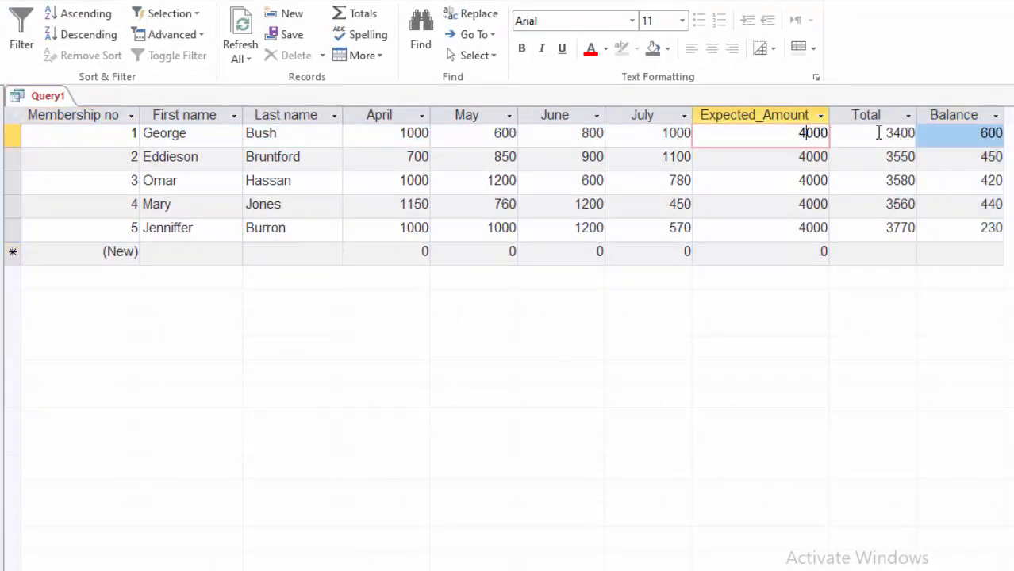
left_click(957, 135)
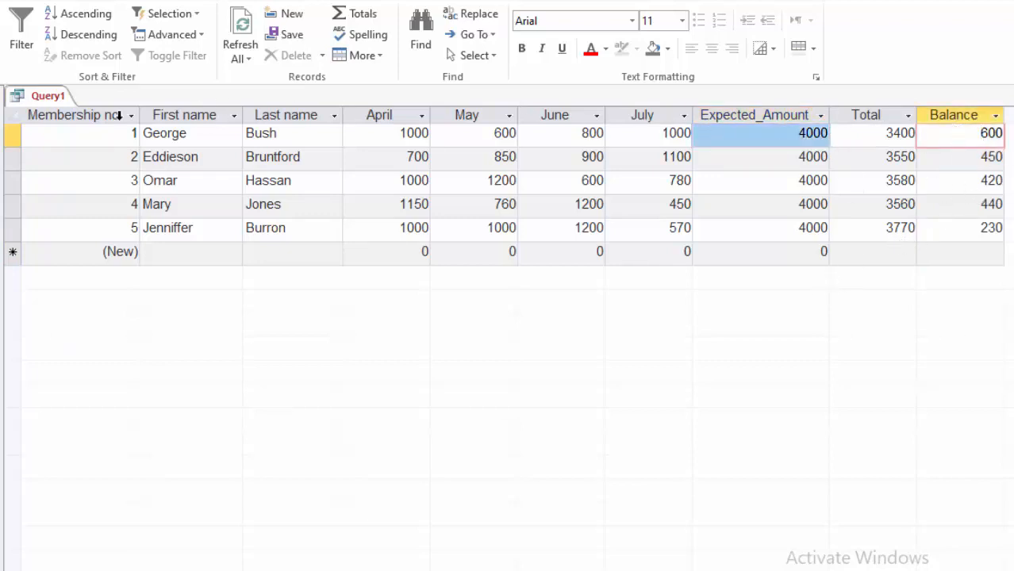
left_click(205, 132)
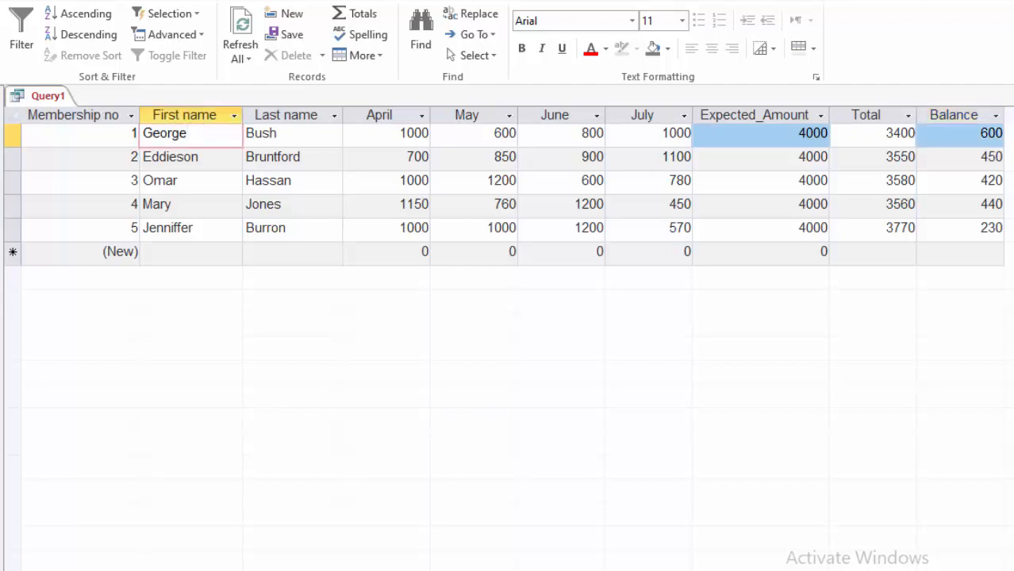
Step: Save the query as AMOUNT QUERY
key("ctrl+s")
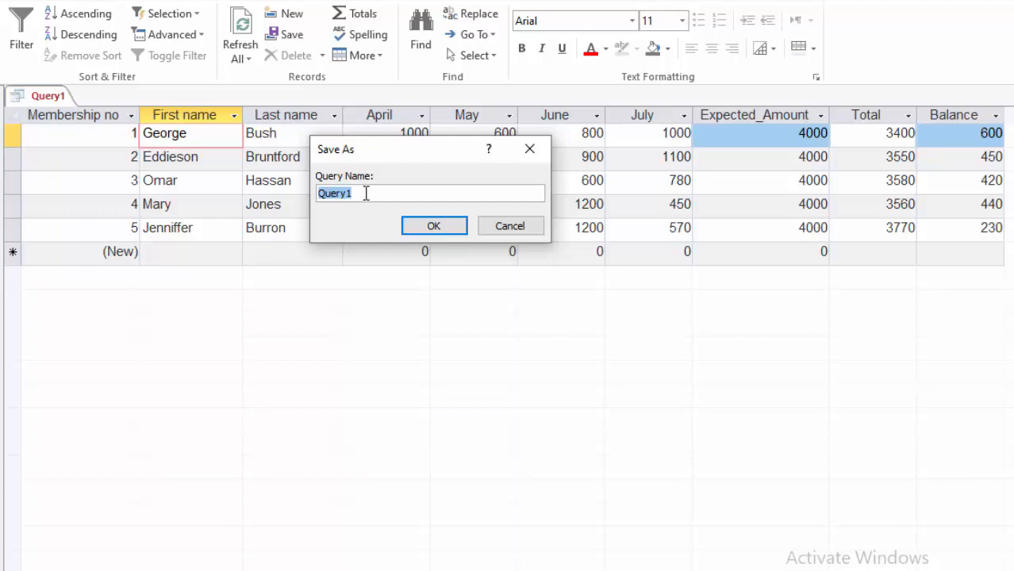
type("AMOUNT QUERY")
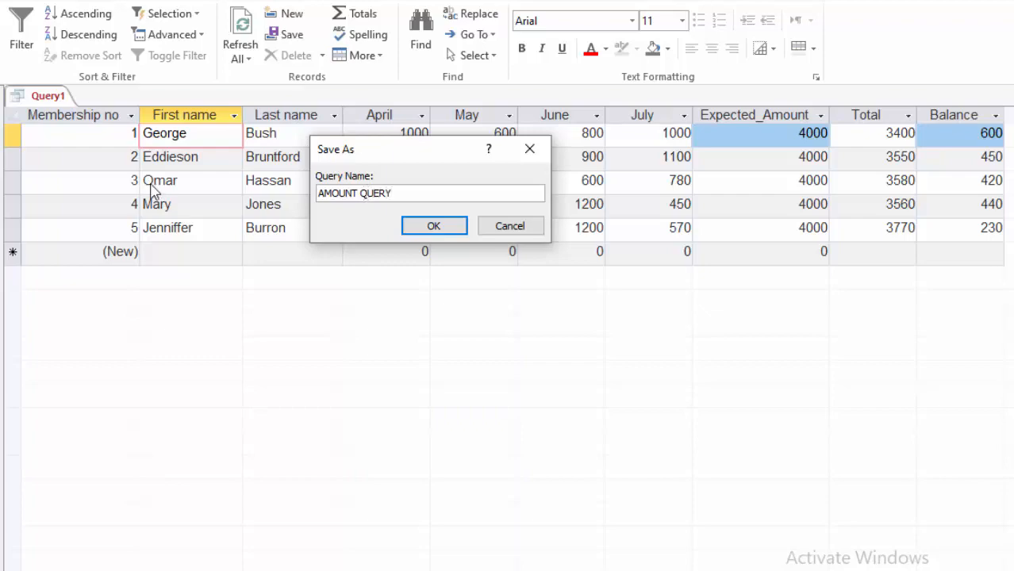
left_click(431, 227)
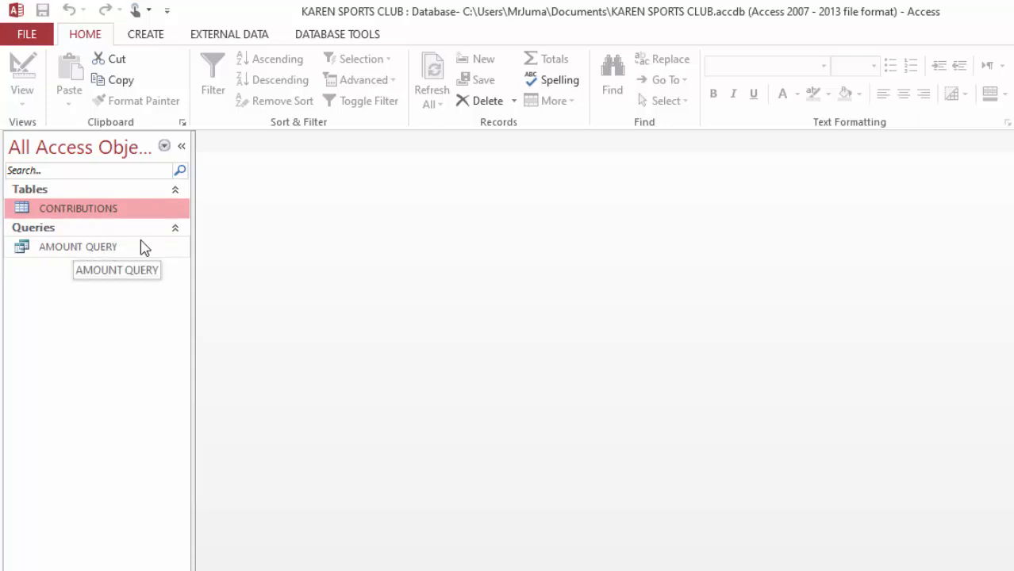
Step: Open the CONTRIBUTIONS table and go to the First name field of the new record
double_click(73, 210)
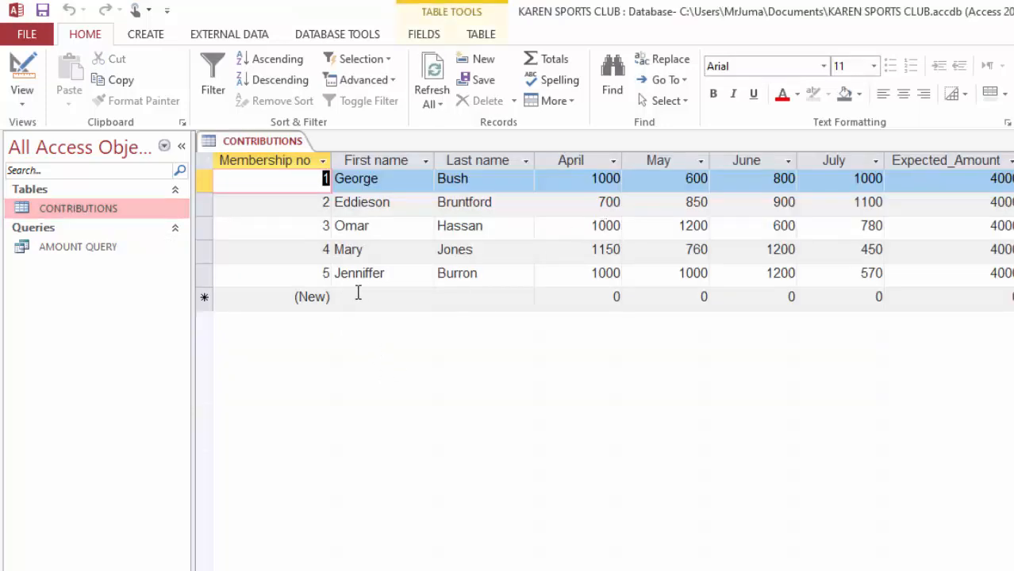
left_click(361, 299)
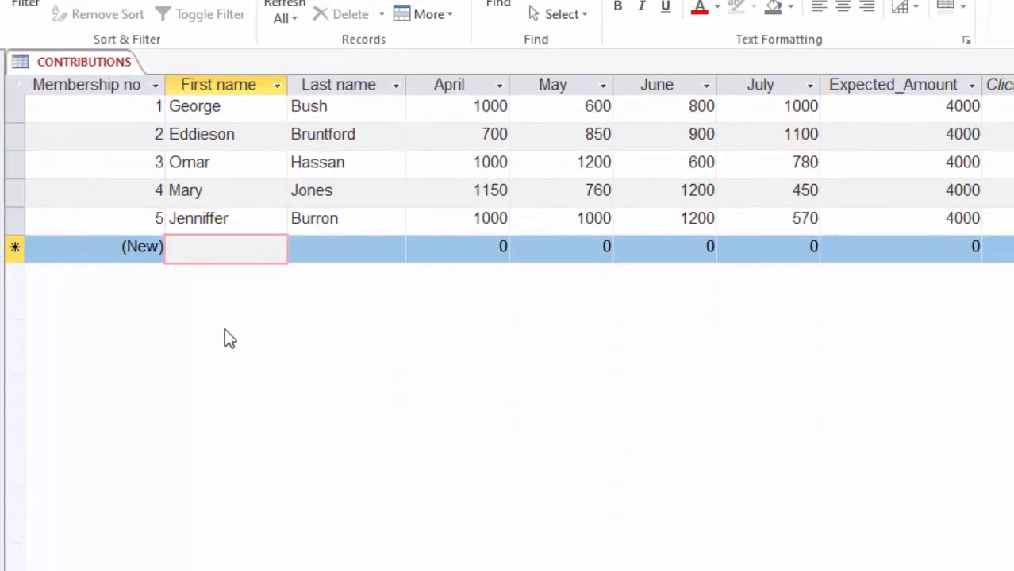
type("cHARLES")
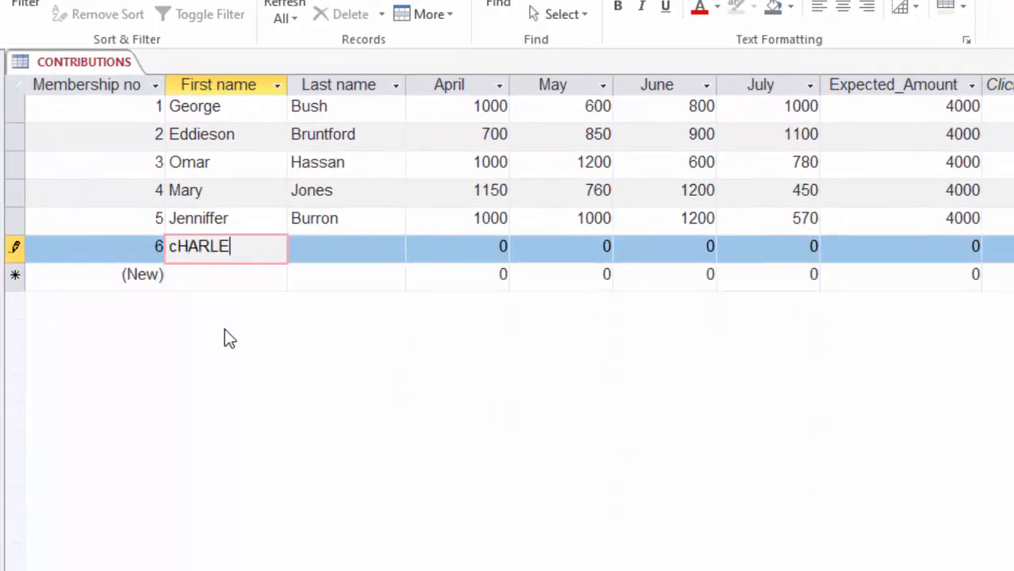
key("BackSpace")
key("BackSpace")
key("BackSpace")
key("BackSpace")
key("BackSpace")
key("BackSpace")
key("BackSpace")
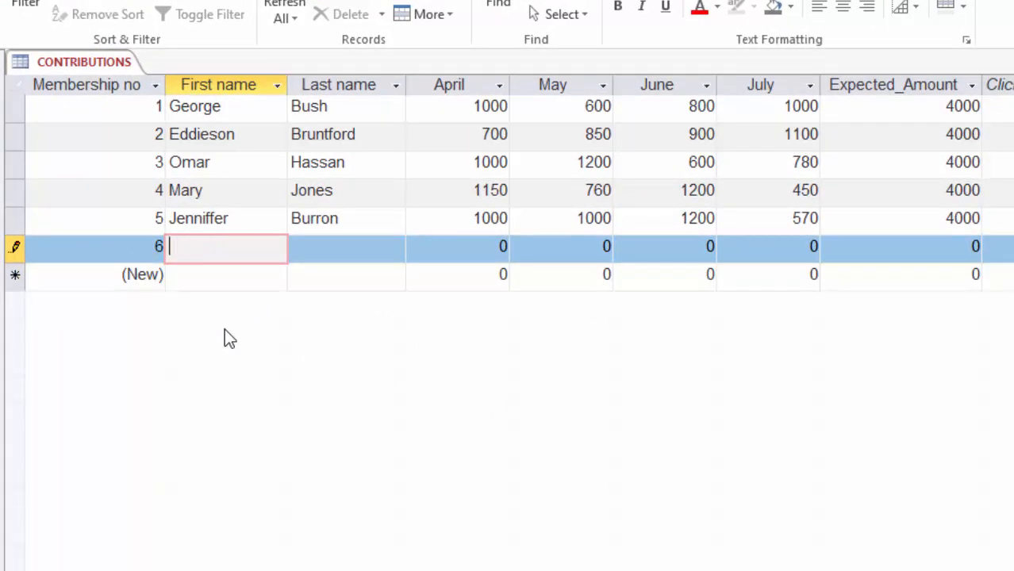
Step: Enter the new member's first name and last name in the sixth record of CONTRIBUTIONS
type("Charles")
left_click(326, 248)
type("Finte")
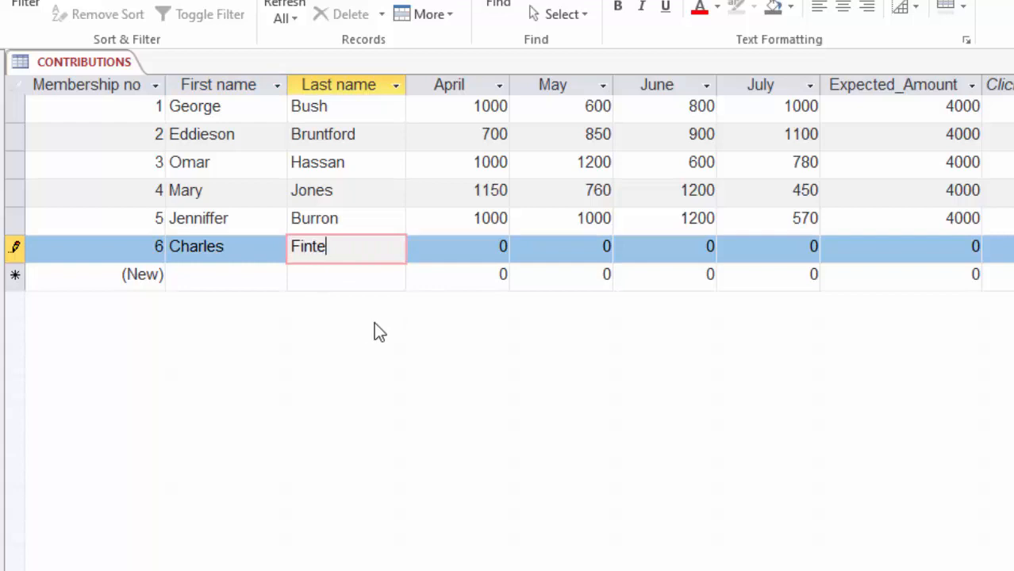
Step: Set the sixth member's contributions to 600 for April, 500 for May, 1300 for June and 1100 for July
key("Tab")
type("600")
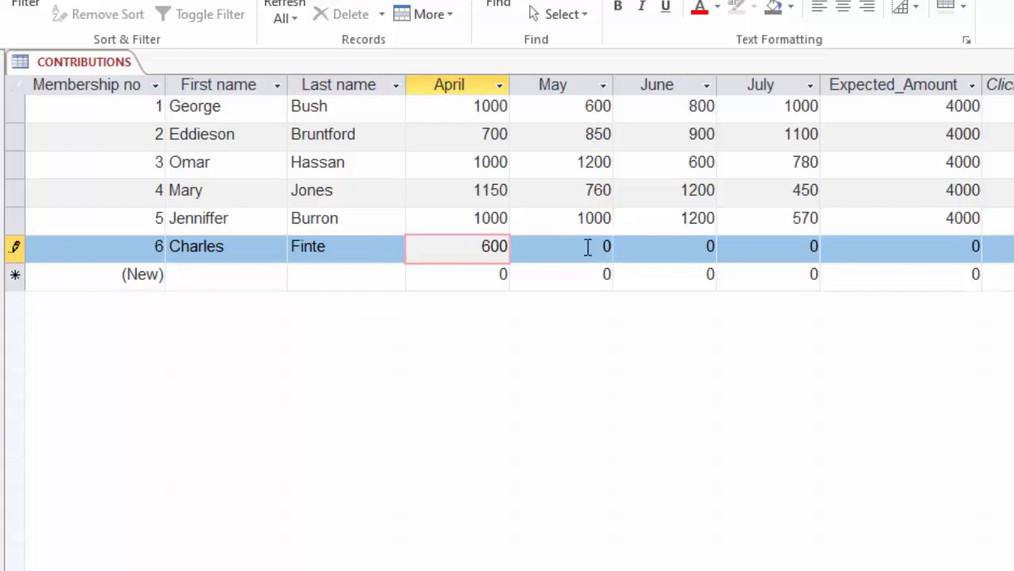
key("Tab")
type("500")
key("Tab")
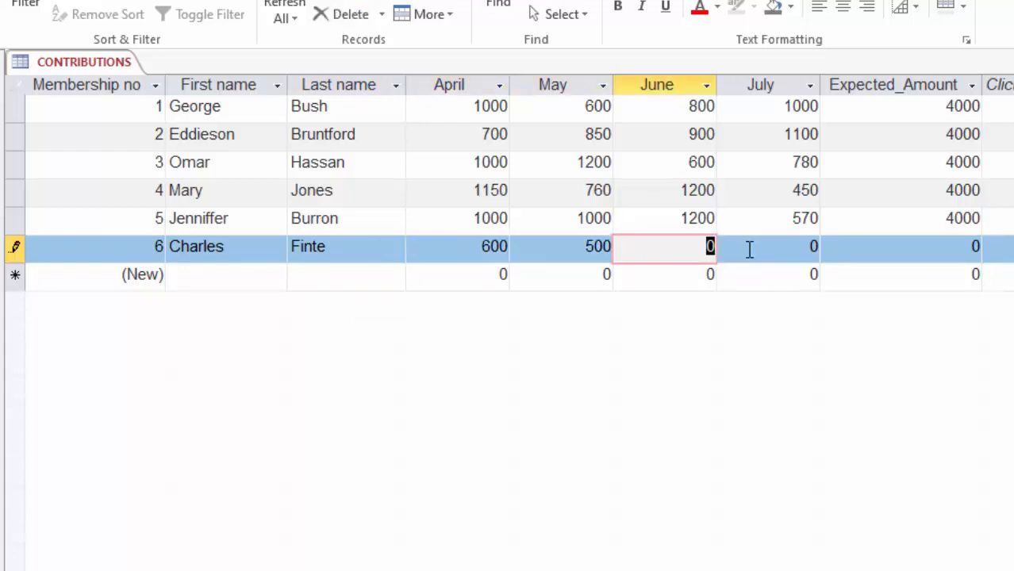
type("1300")
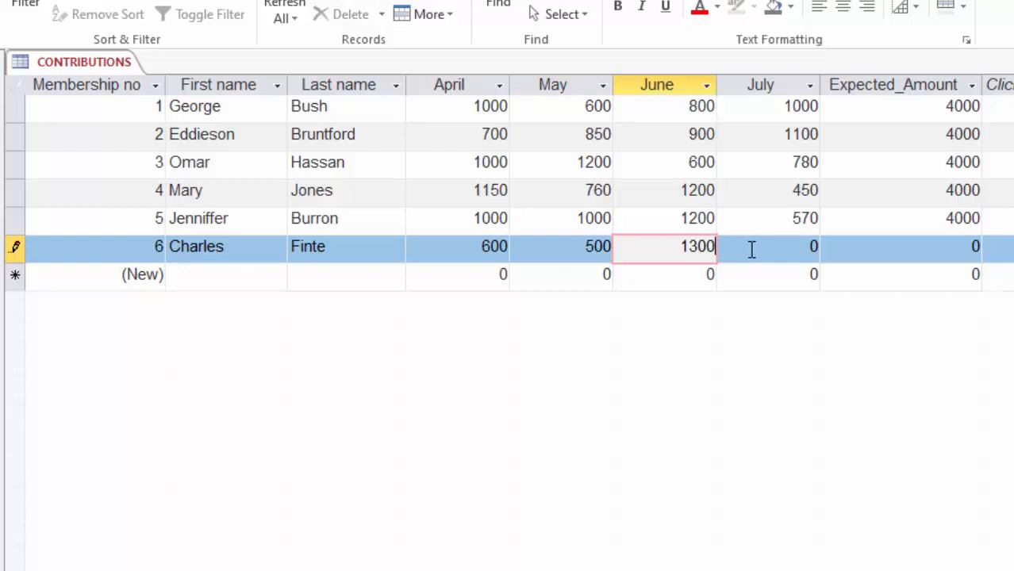
key("Tab")
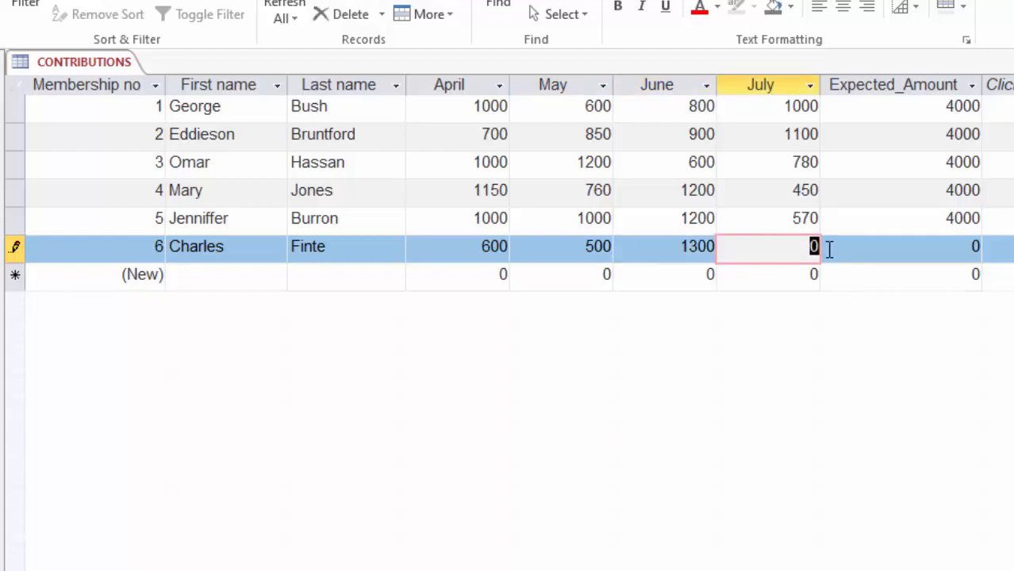
type("1100")
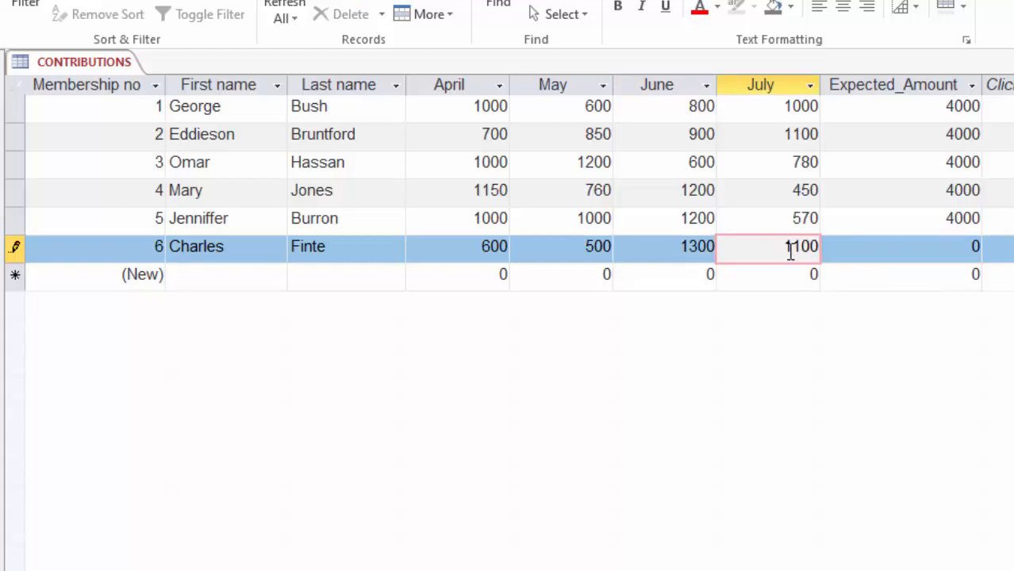
Step: Set the sixth member's Expected_Amount to 4000
left_click(909, 235)
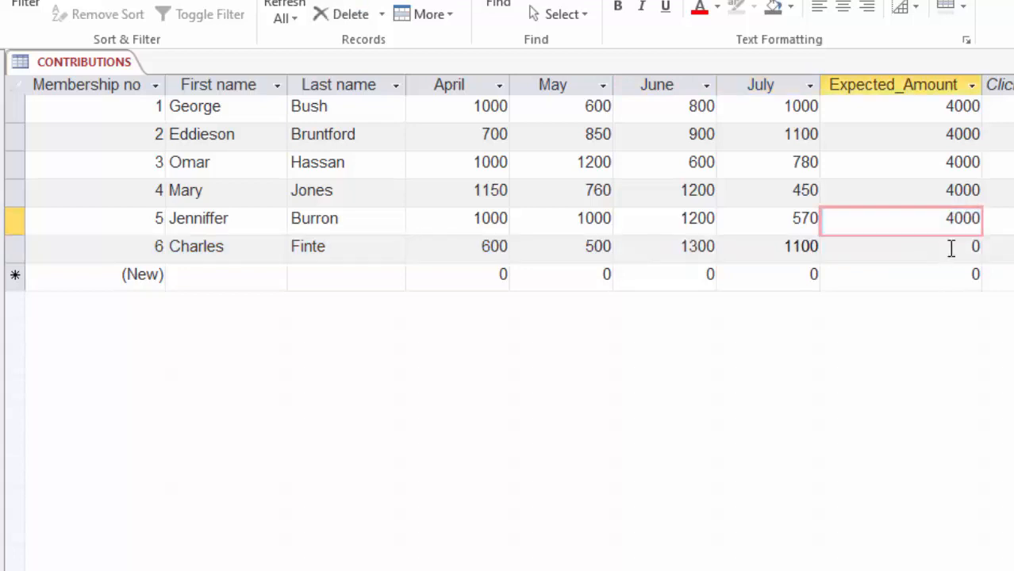
left_click_drag(950, 247, 977, 247)
type("4000")
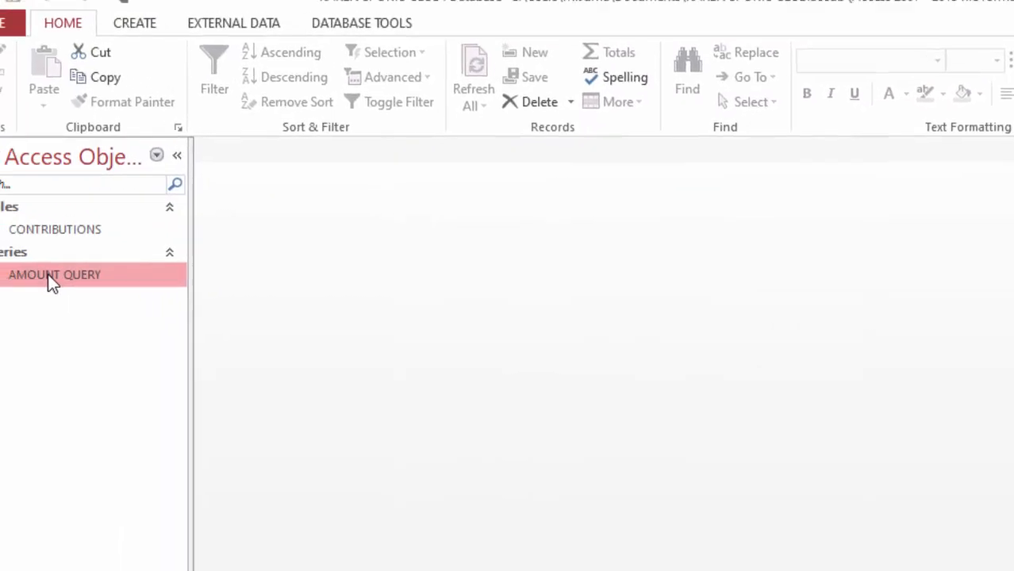
Step: Open AMOUNT QUERY and examine the new member's calculated Total and Balance
double_click(41, 271)
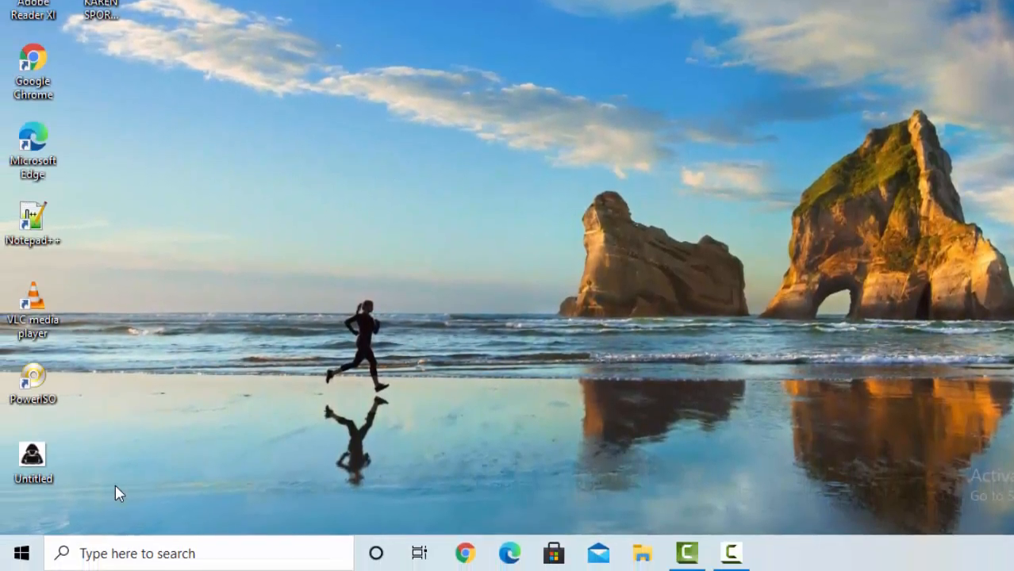
Step: Switch to Word 2013 by searching Windows for "word", and create a blank document
left_click(120, 553)
type("word")
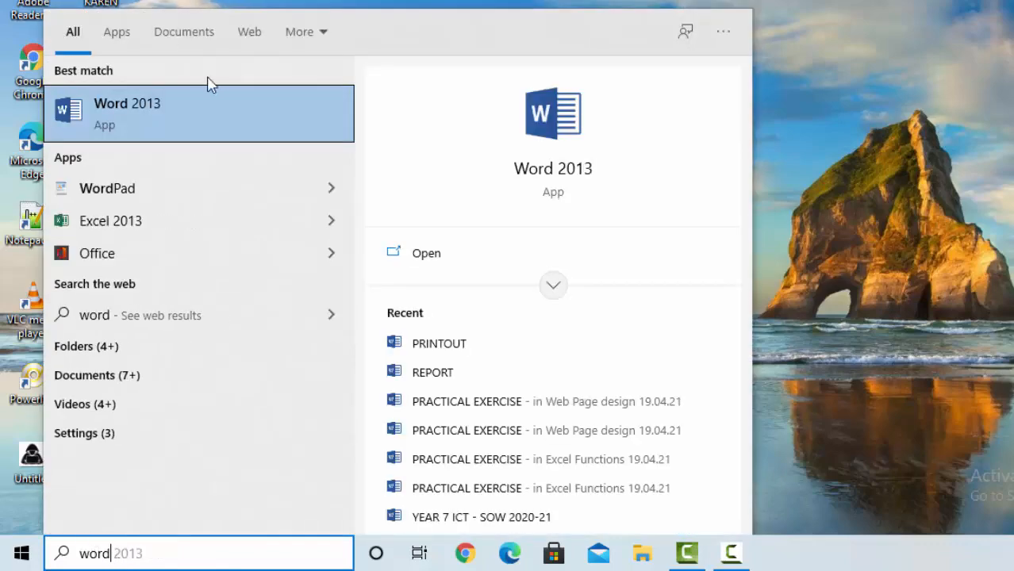
left_click(181, 124)
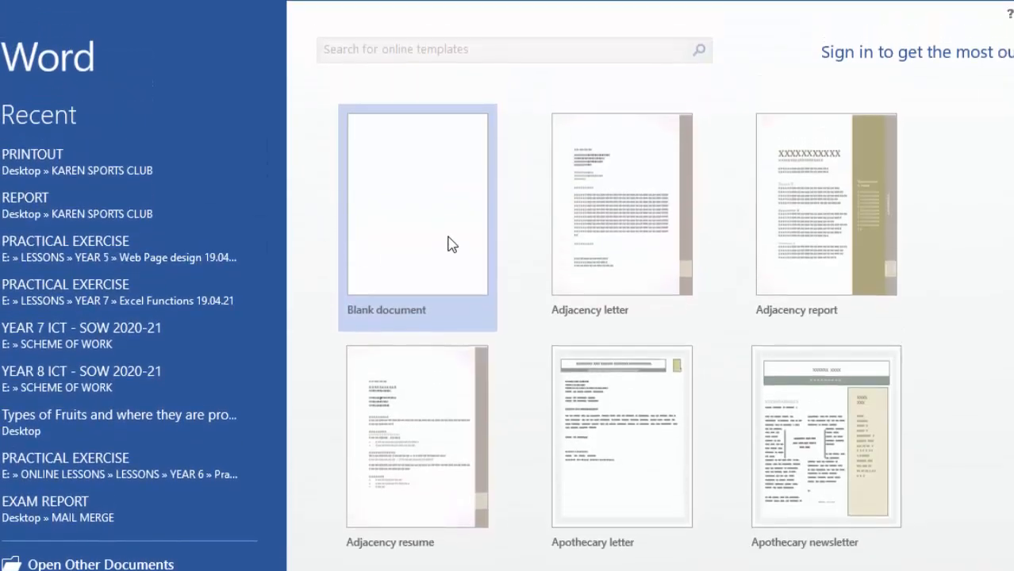
left_click(435, 216)
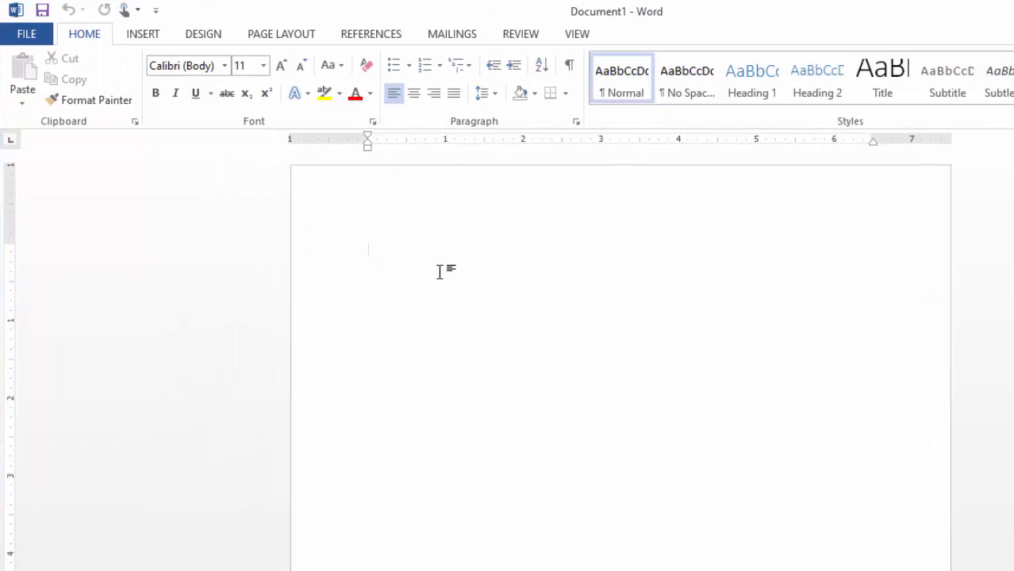
Step: Enter the heading lines "Karen Sports Club" and "Member's Contributions Report" in the blank document
type("Kare")
type("n Sports")
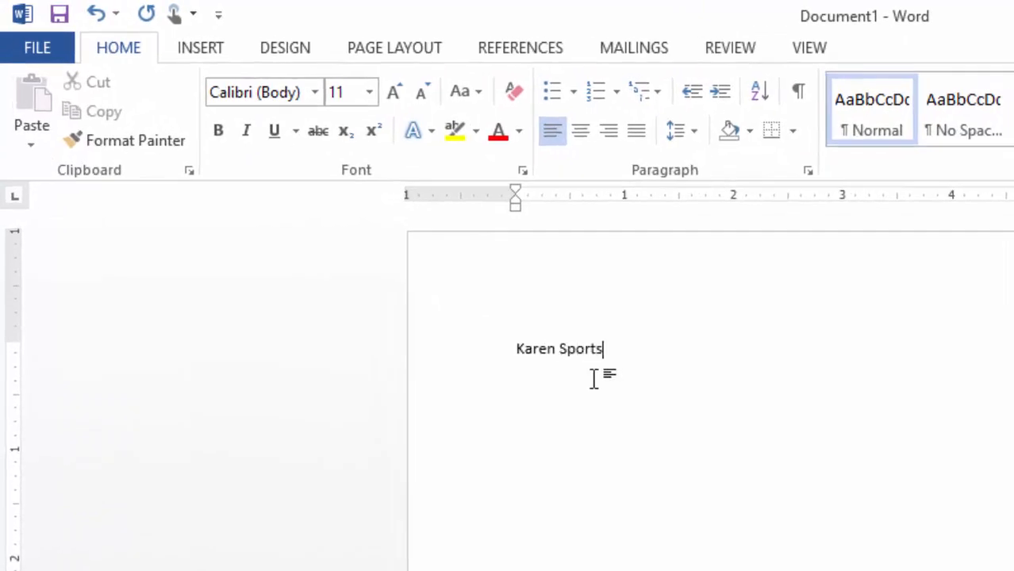
type(" Clu")
type("b")
type("M")
type("ember")
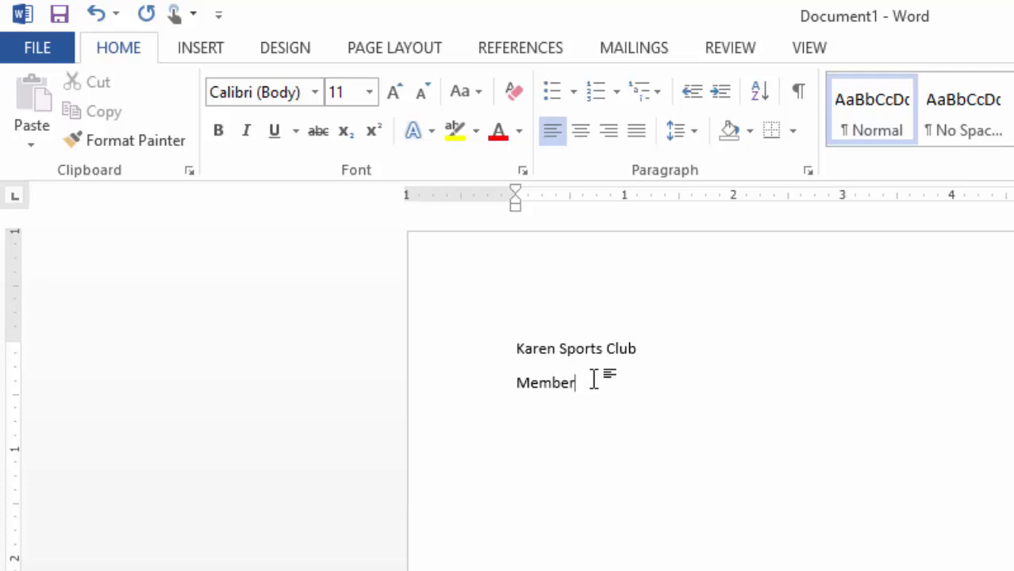
type("s's")
type(" Contributions Report")
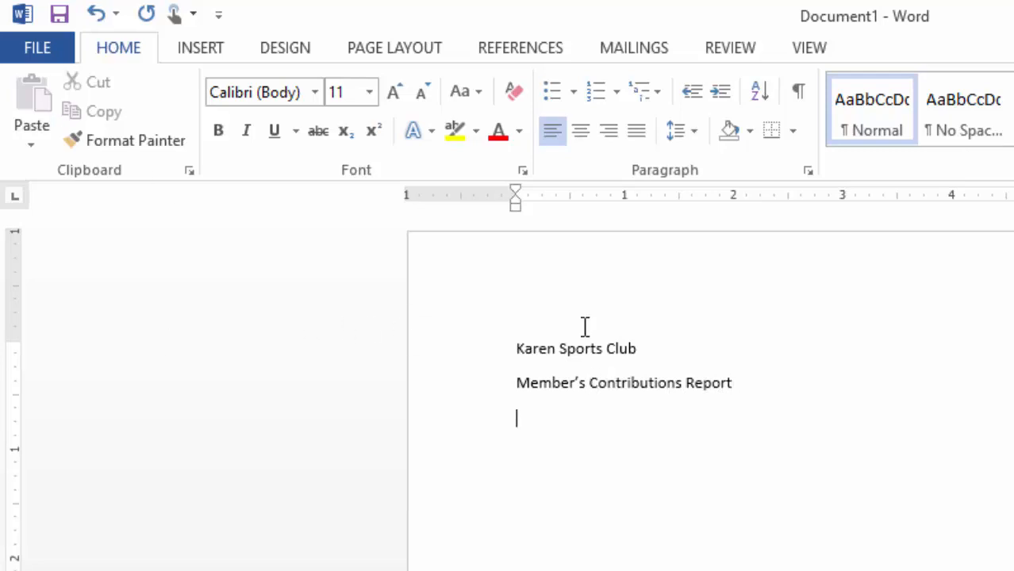
Step: Set the "Karen Sports Club" title to 24 pt in the Bauhaus 93 font
left_click(508, 349)
left_click(754, 351, "shift")
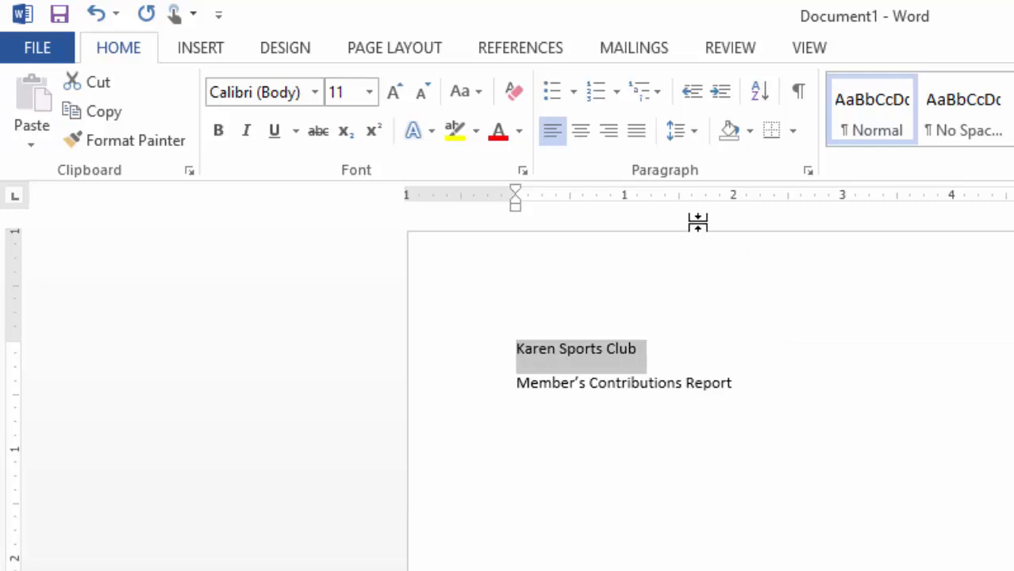
left_click(394, 95)
left_click(394, 95)
left_click(393, 95)
left_click(393, 95)
left_click(393, 95)
left_click(393, 96)
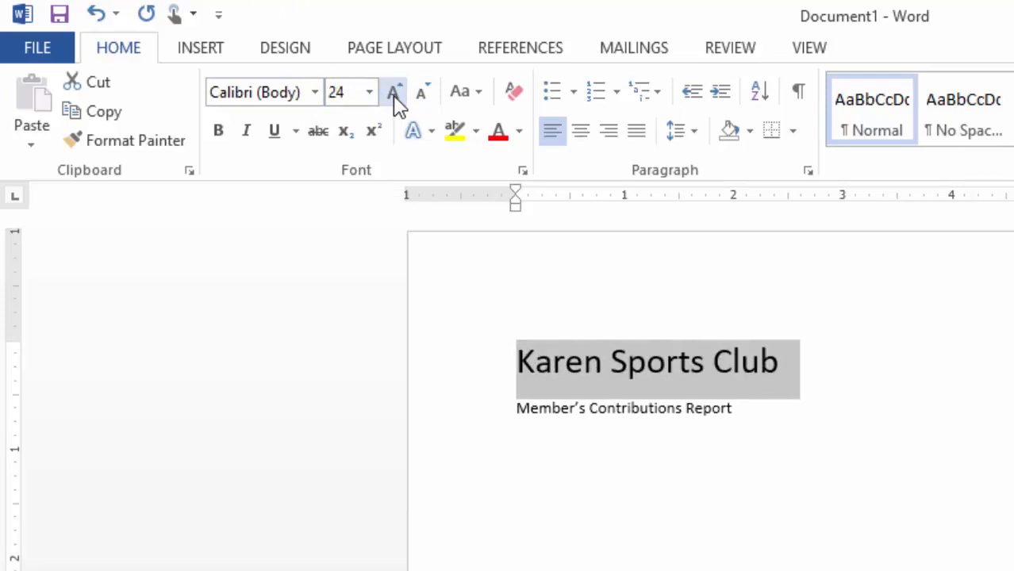
left_click(315, 94)
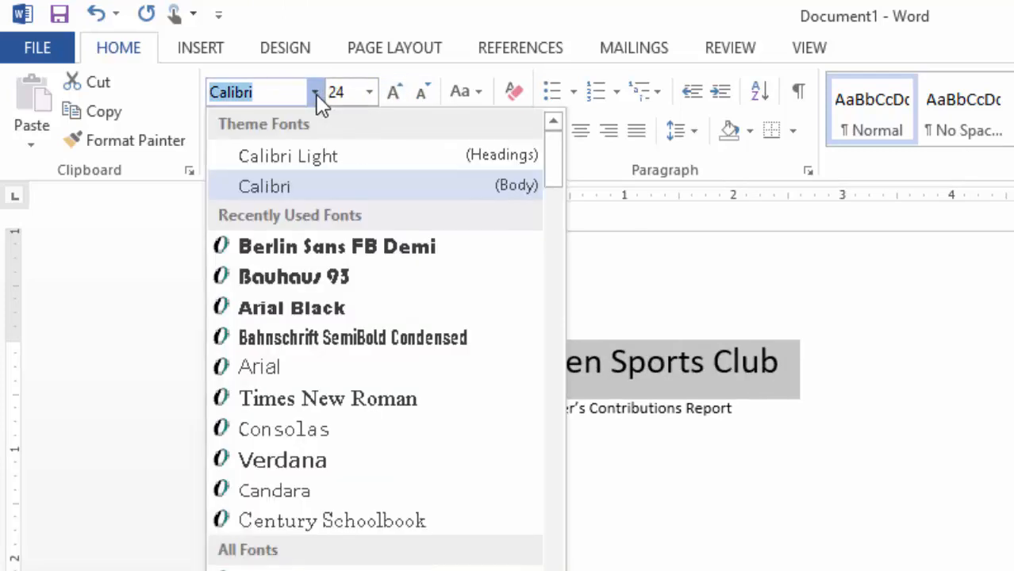
left_click(288, 277)
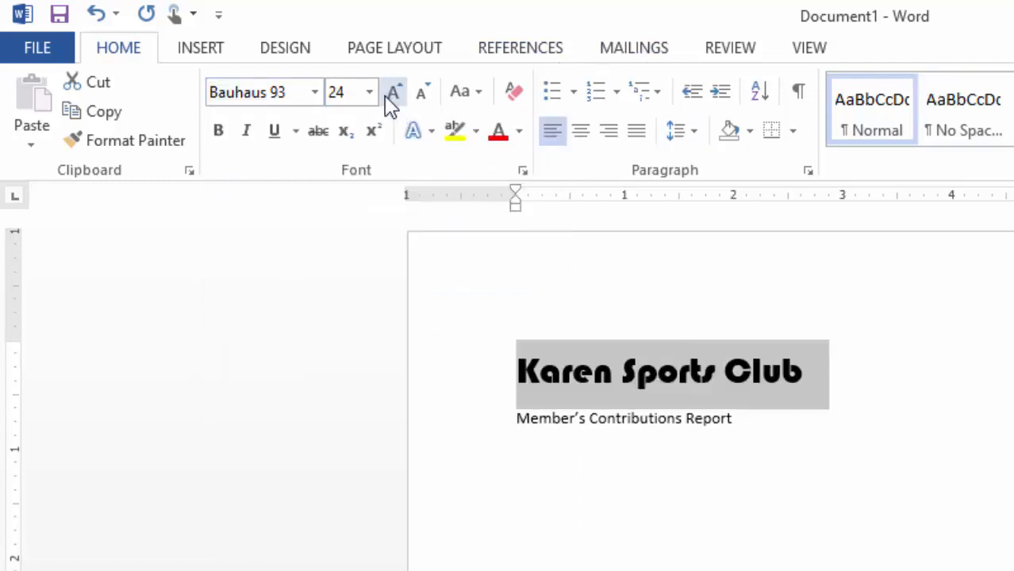
Step: Color the "Karen Sports Club" title with the second-darkest orange theme shade
left_click(518, 133)
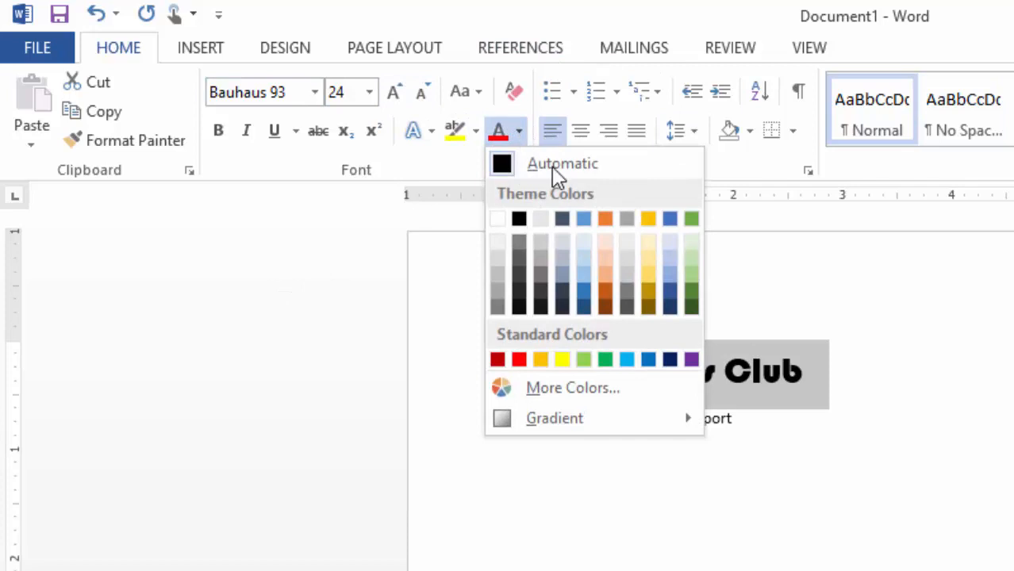
left_click(605, 297)
left_click(706, 500)
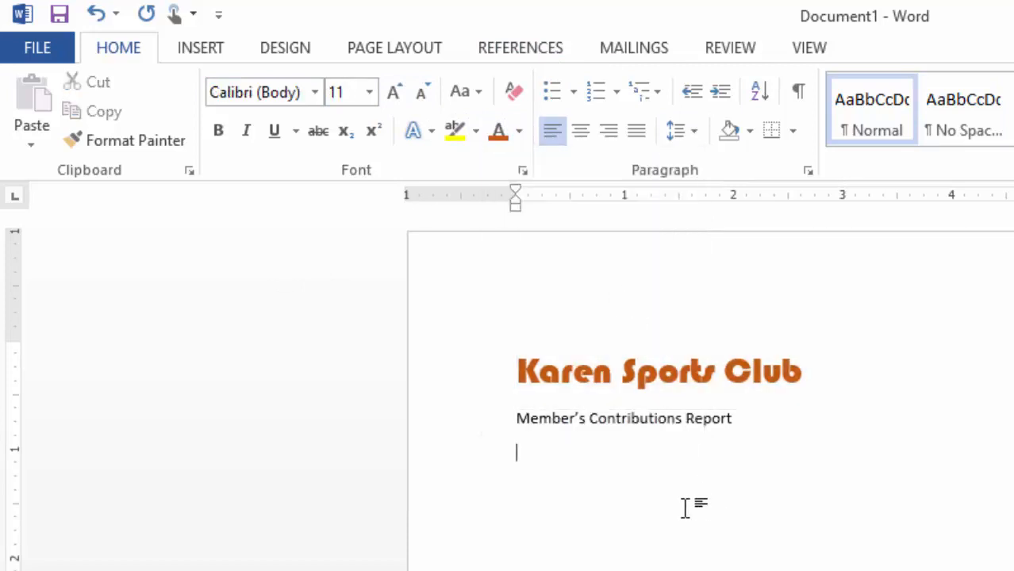
Step: Enlarge the "Member's Contributions Report" subtitle to 16 pt and make it bold
left_click_drag(516, 418, 806, 421)
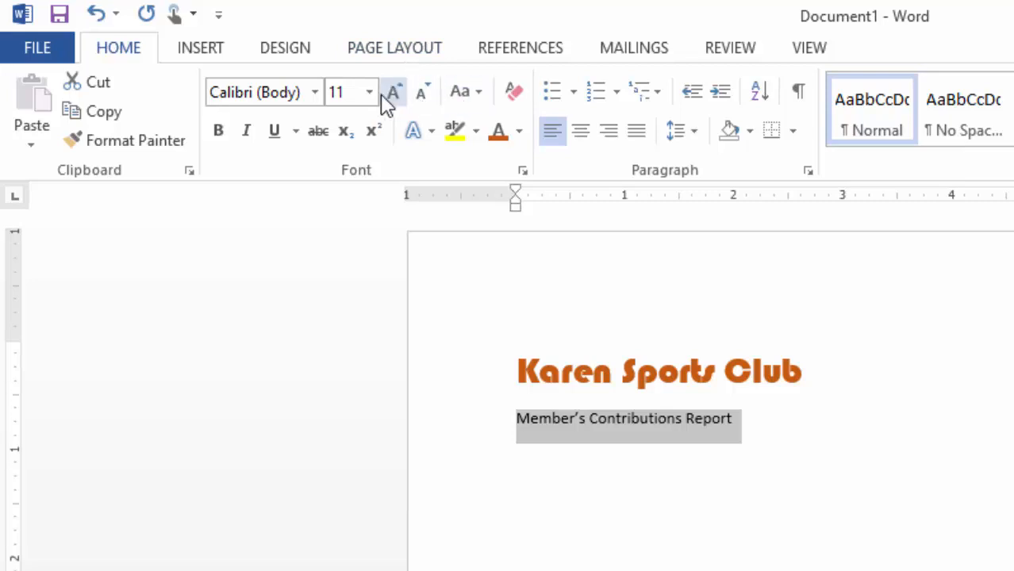
left_click(392, 93)
left_click(392, 94)
left_click(392, 94)
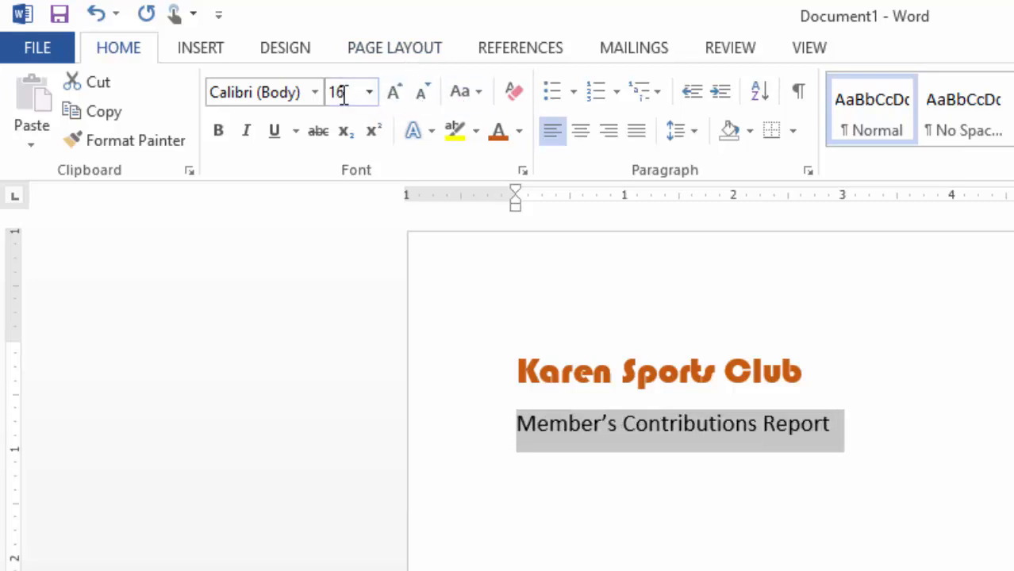
left_click(218, 131)
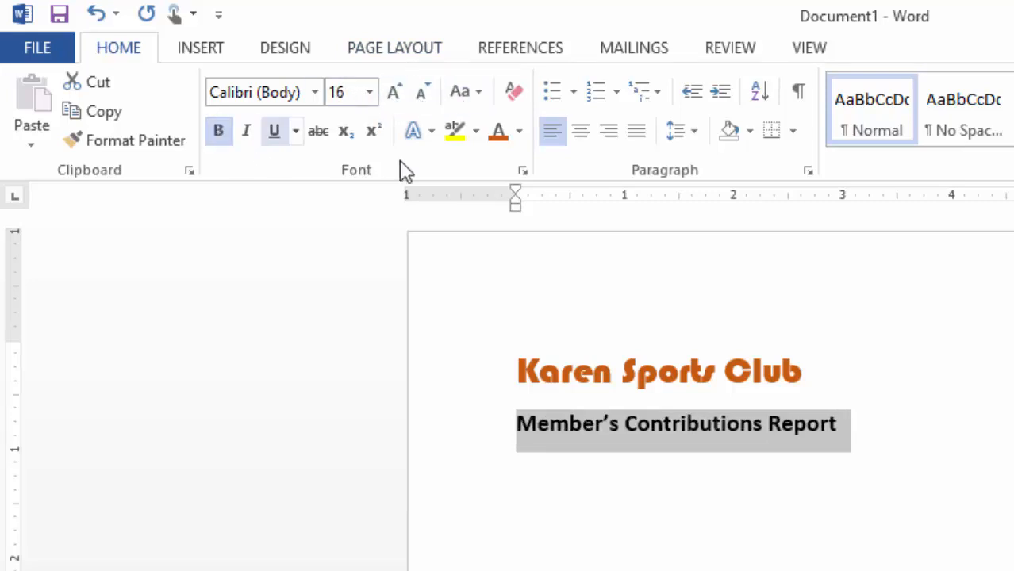
left_click(988, 391)
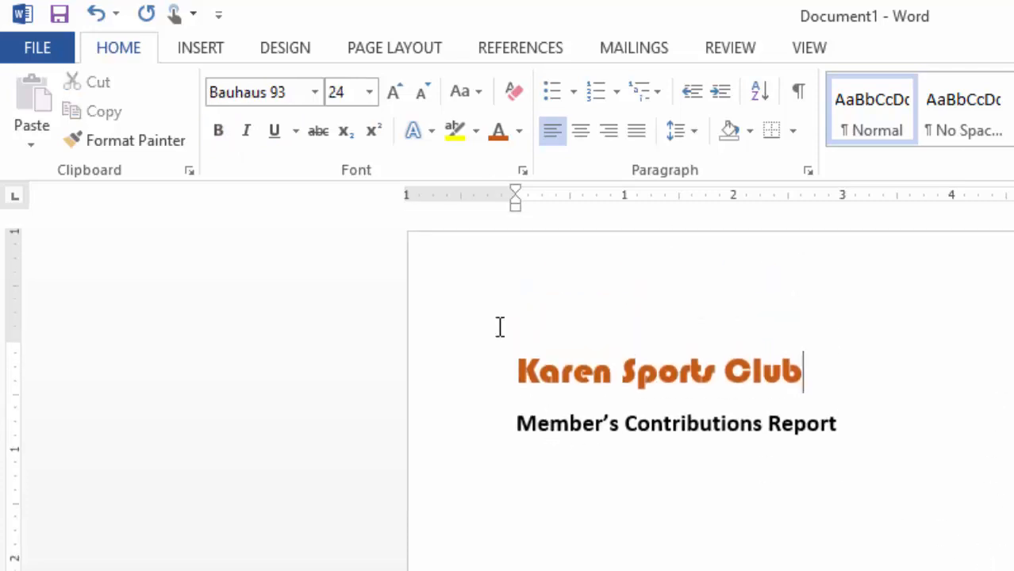
Step: Draw a straight horizontal line across the text width just below the "Member's Contributions Report" subtitle
left_click(541, 464)
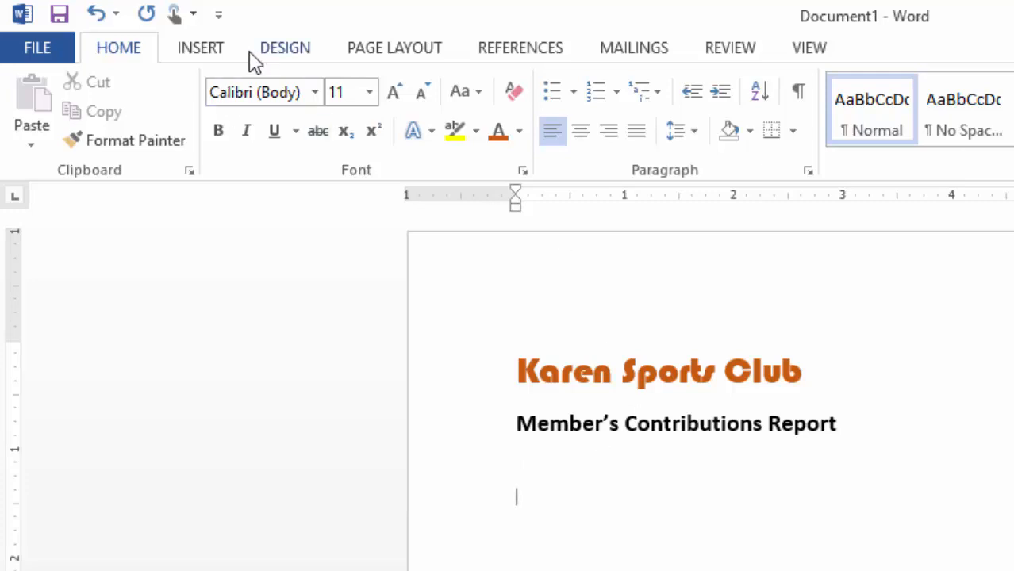
left_click(200, 54)
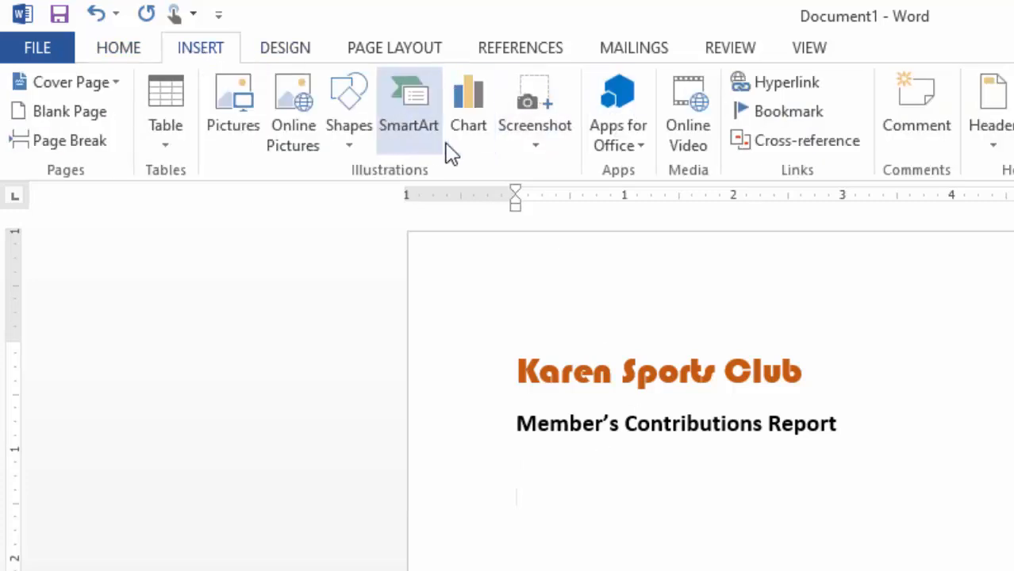
left_click(354, 135)
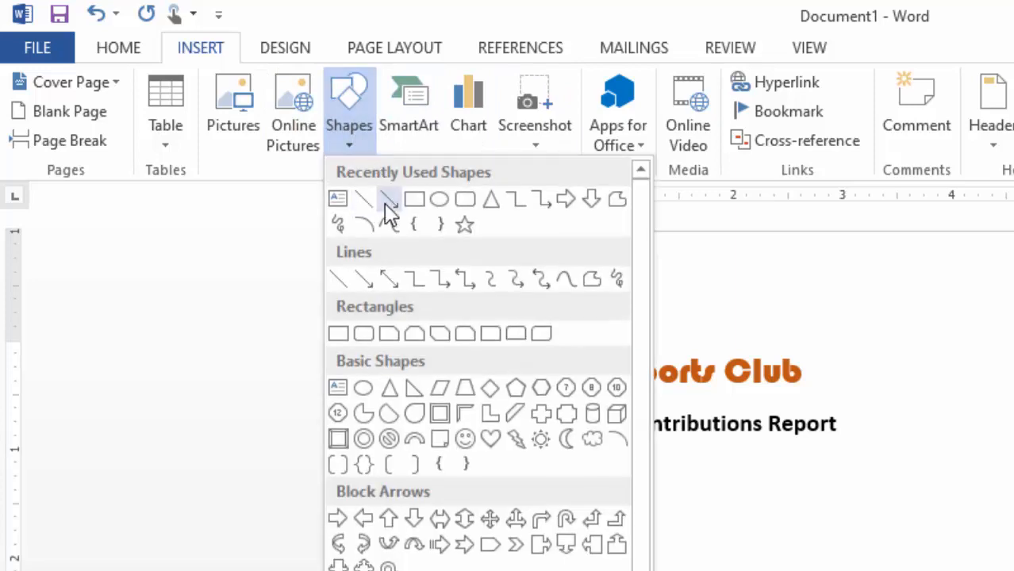
left_click(369, 203)
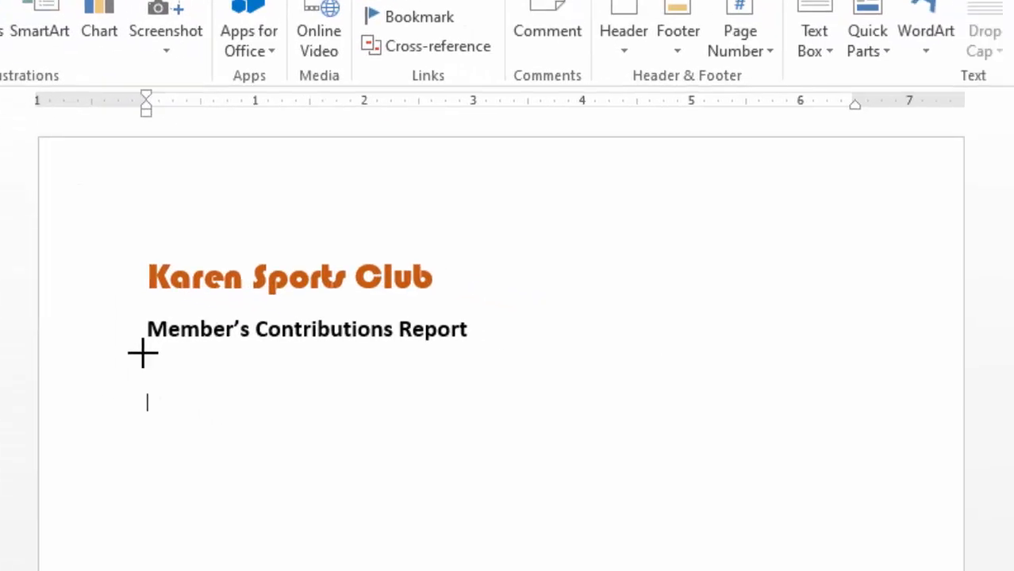
left_click_drag(458, 433, 870, 444)
mouse_move(940, 381)
left_mouse_down()
mouse_move(831, 347)
mouse_move(843, 345)
left_mouse_up()
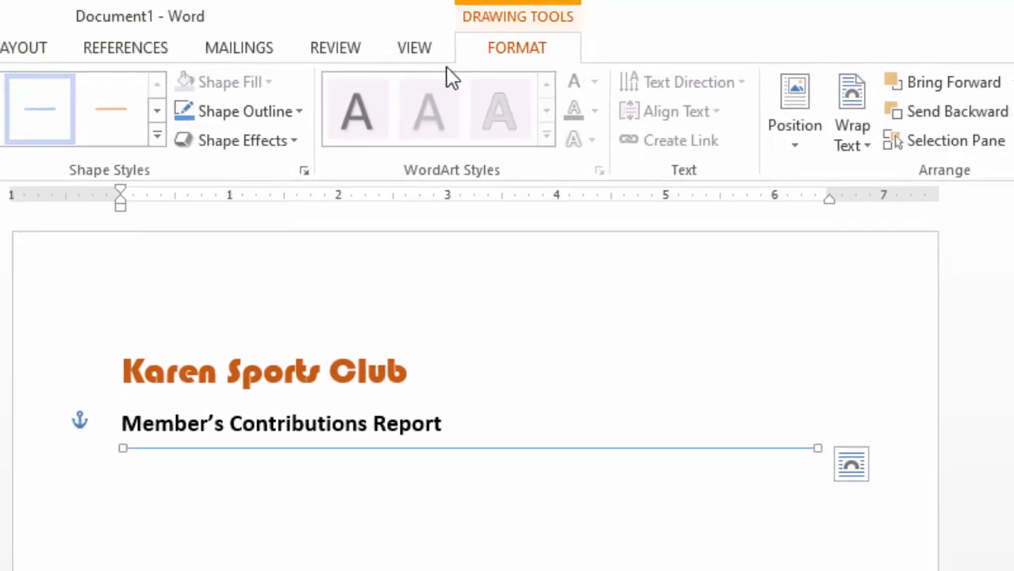
Step: Give the line below the subtitle a dark orange outline matching the title and a thicker weight
left_click(299, 111)
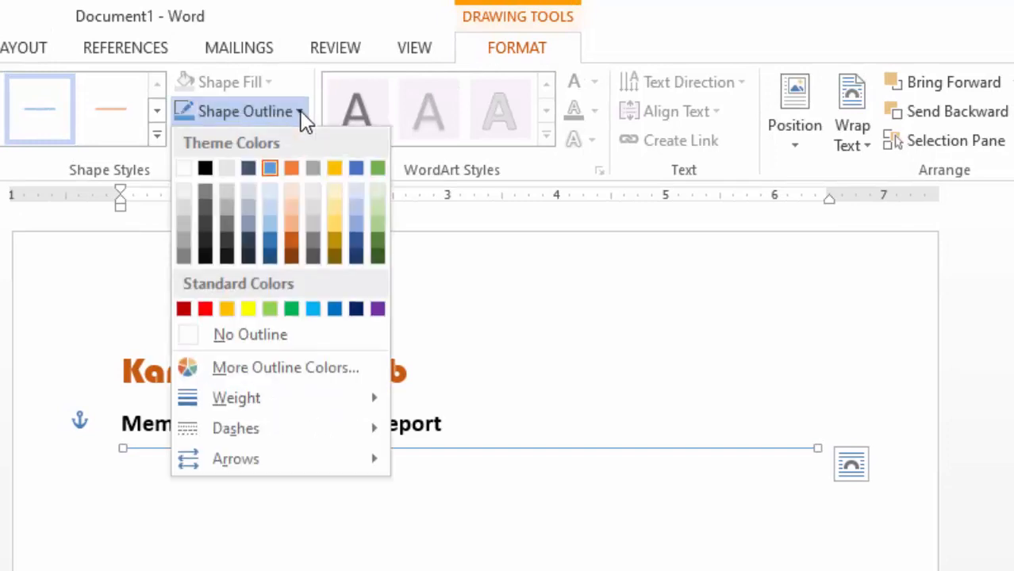
left_click(292, 247)
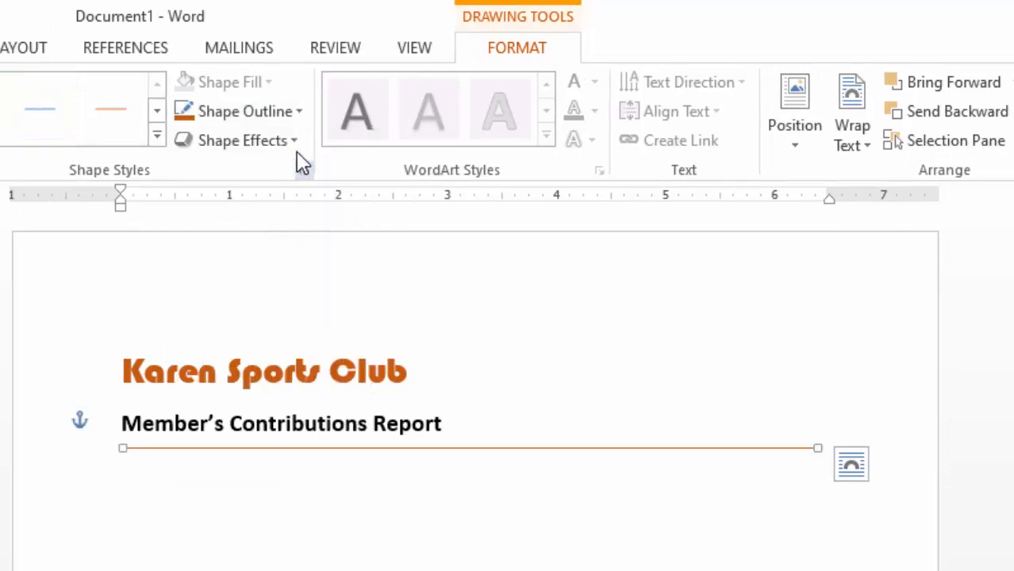
left_click(297, 117)
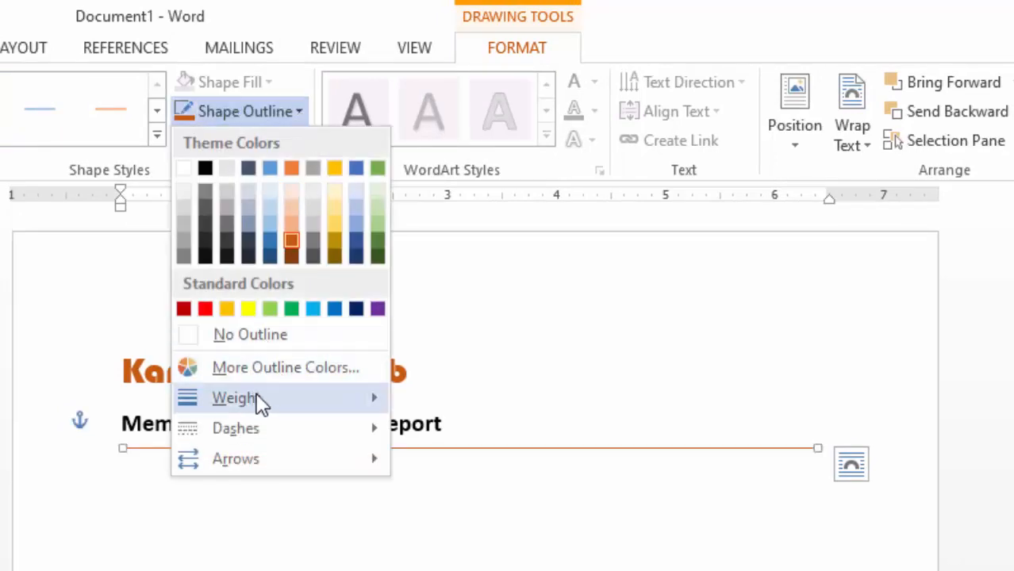
mouse_move(258, 402)
left_click(493, 546)
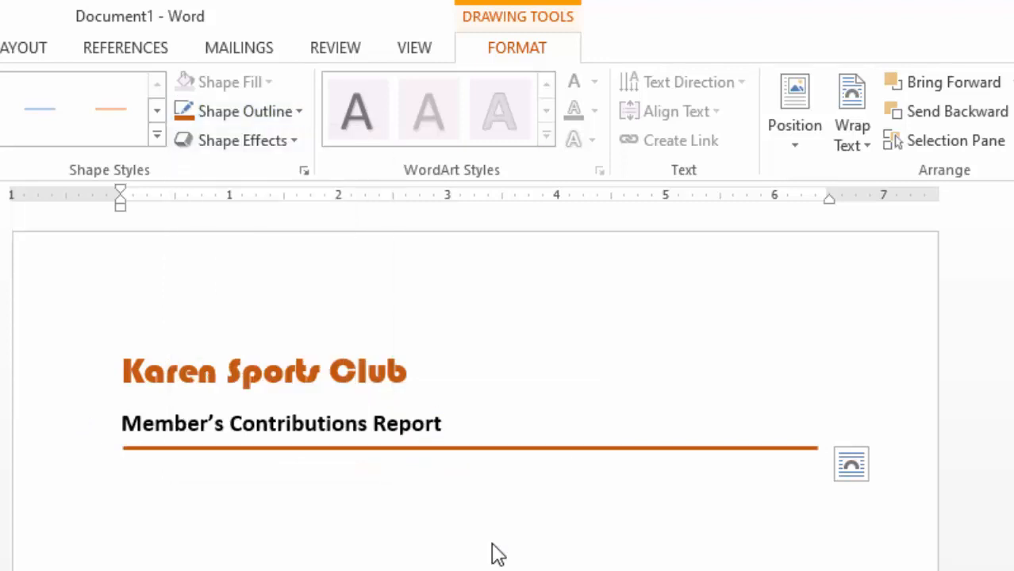
left_click(595, 347)
Step: Add the label "Membership No:" below the orange line and set it to 12 pt
scroll(507, 405, "down", 1)
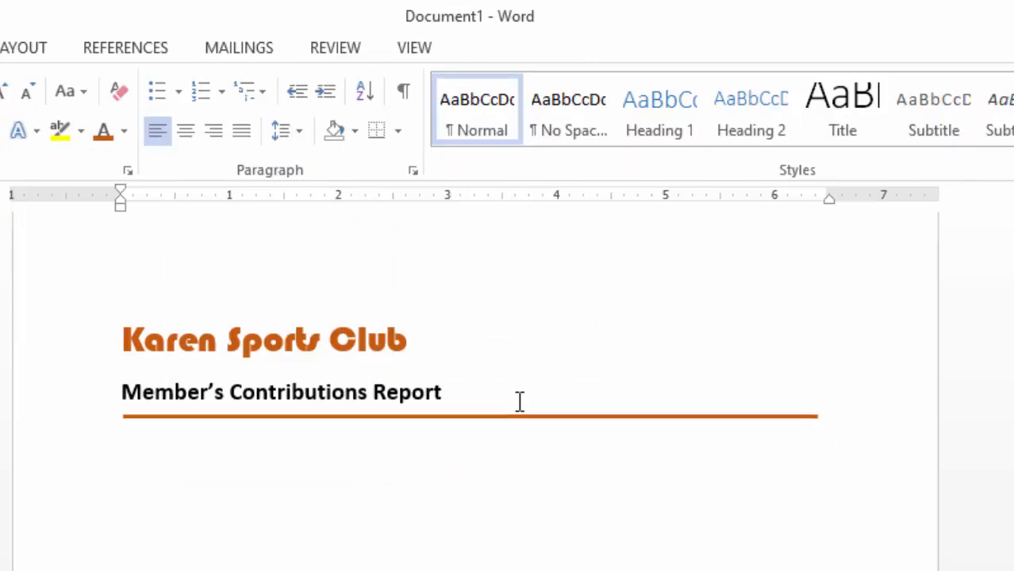
scroll(341, 437, "up", 1)
left_click(152, 489)
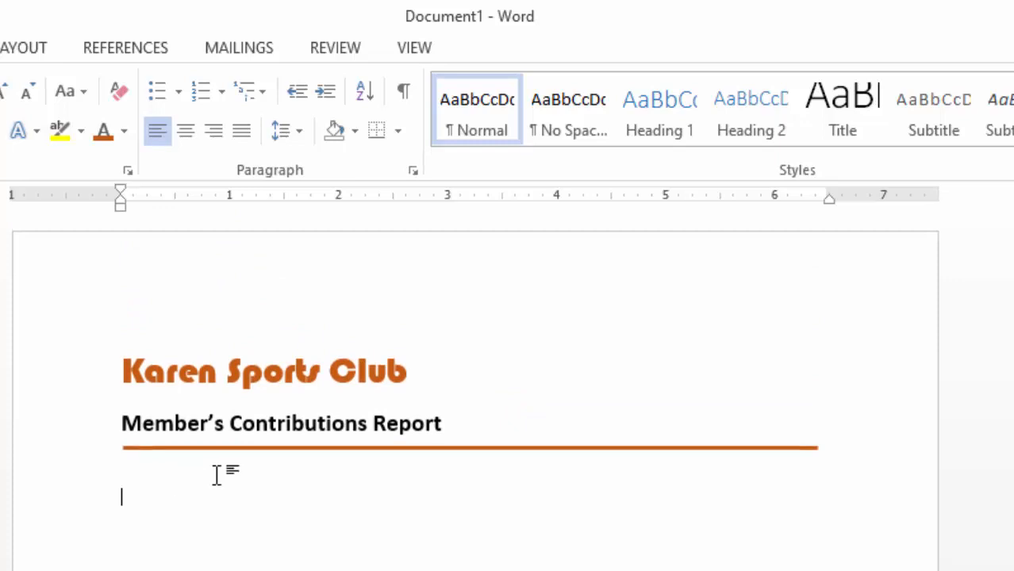
type("Membership No:")
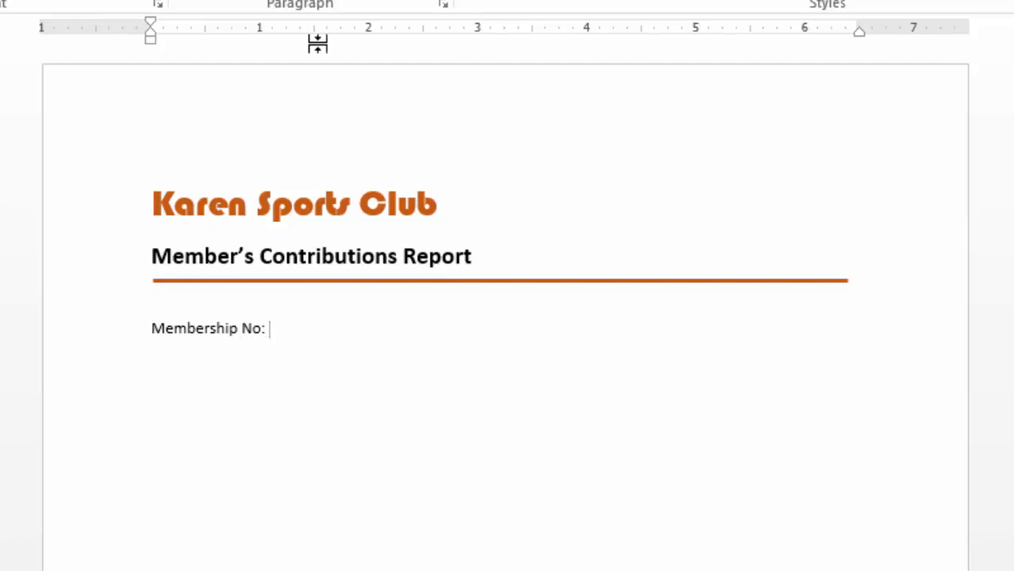
left_click_drag(143, 328, 351, 328)
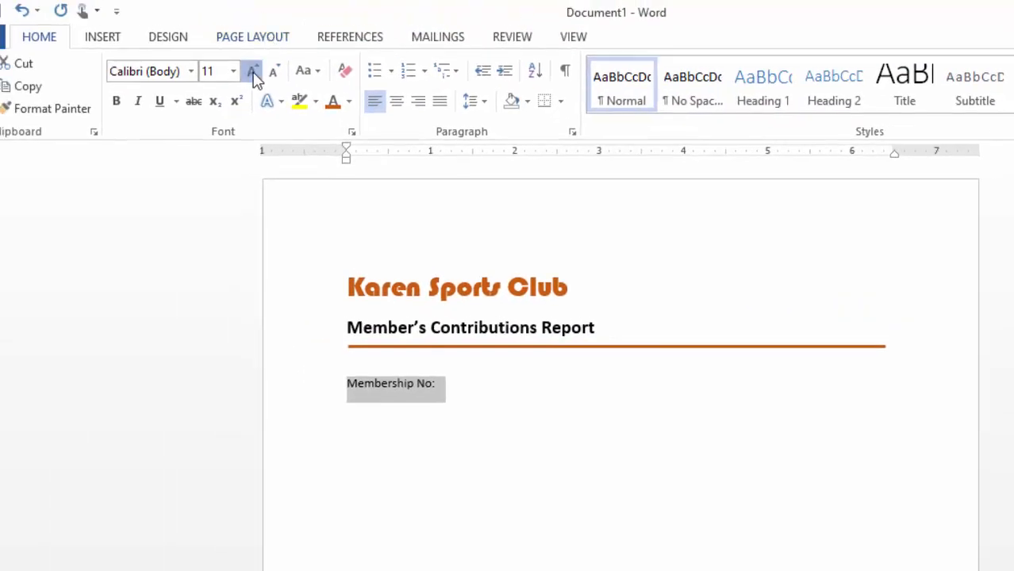
left_click(253, 72)
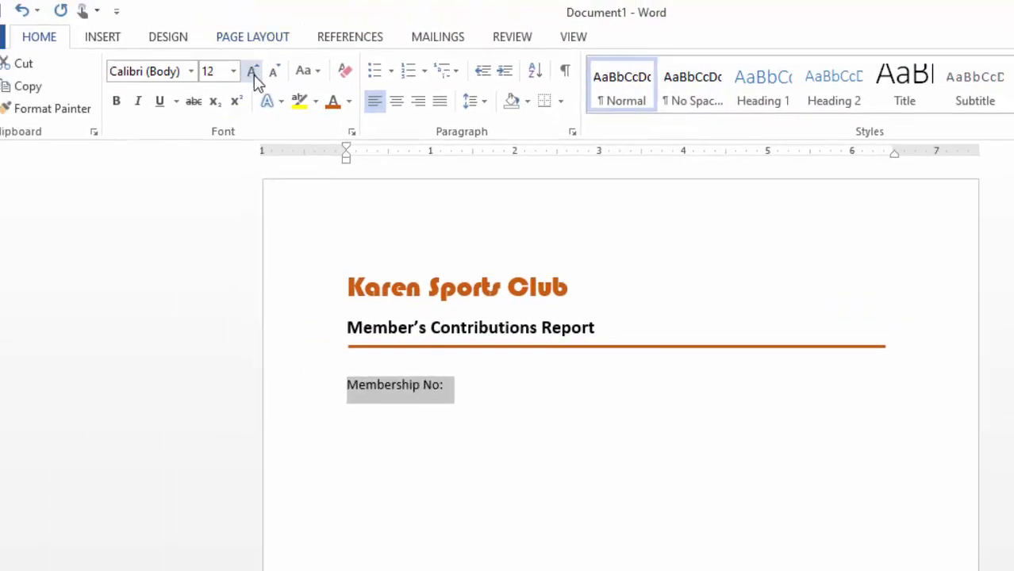
left_click(498, 392)
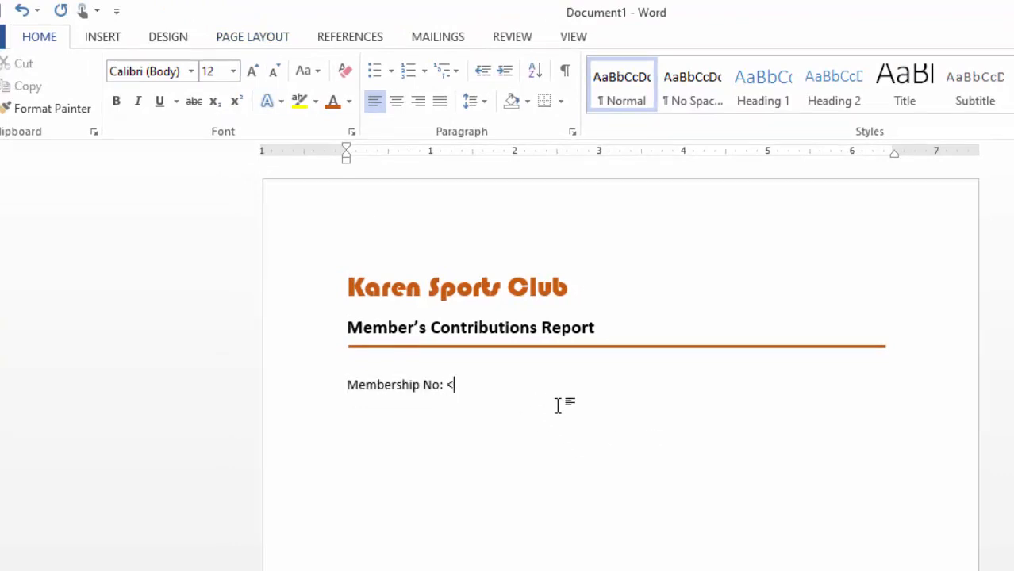
Step: Add the placeholder "<membership no>" after the Membership No label and start a new line below
type("<membersh")
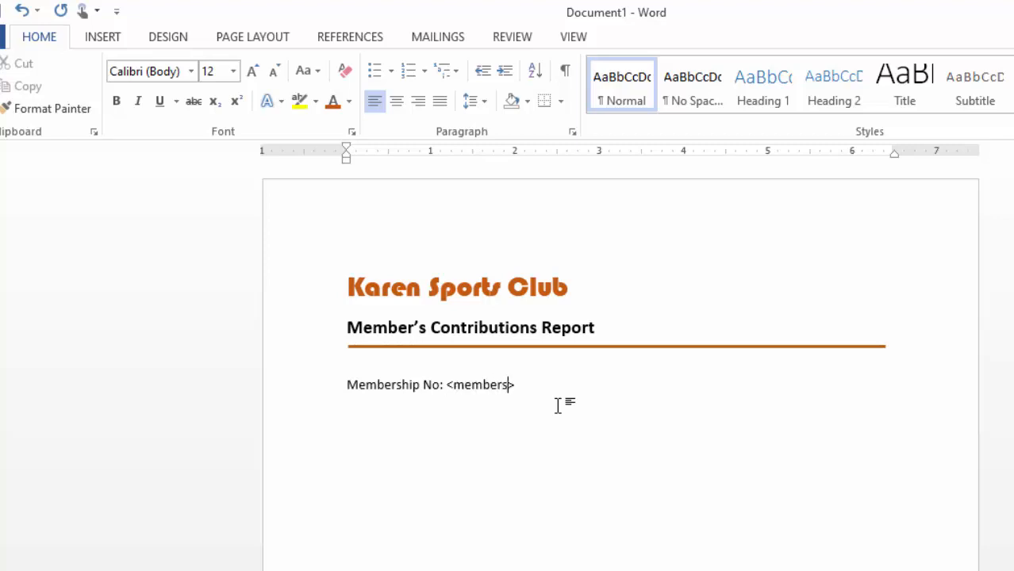
type("ip no")
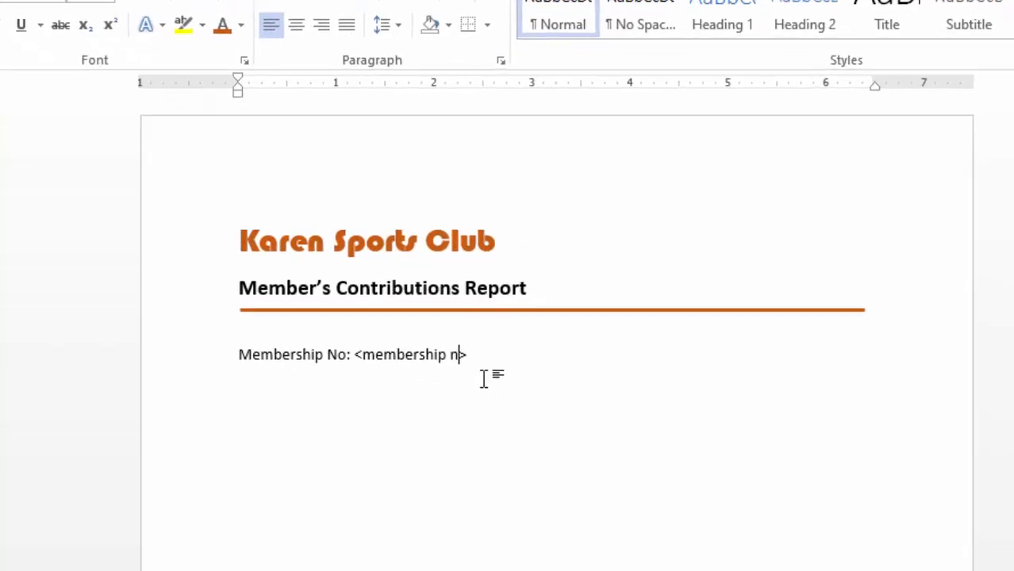
left_click(437, 332)
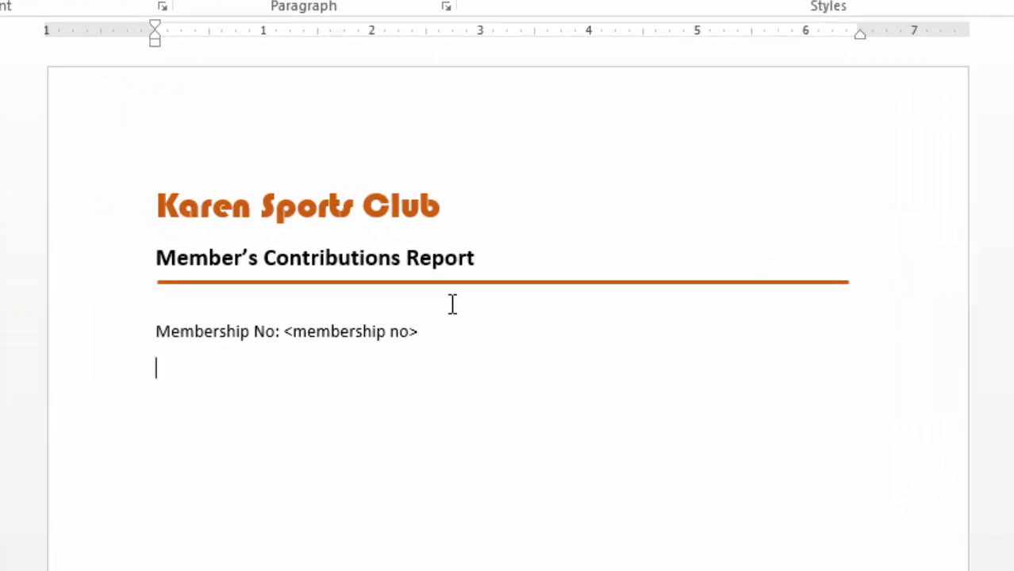
Step: Write the salutation "Dear <first name> <last name>" below the membership number line
type("Dear")
type(" <>")
type("first ")
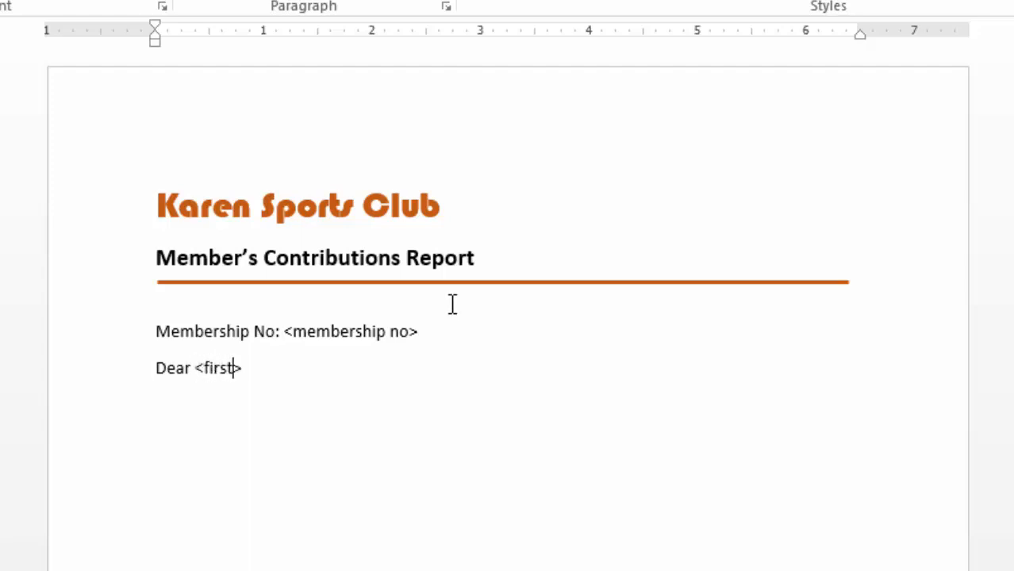
type("name")
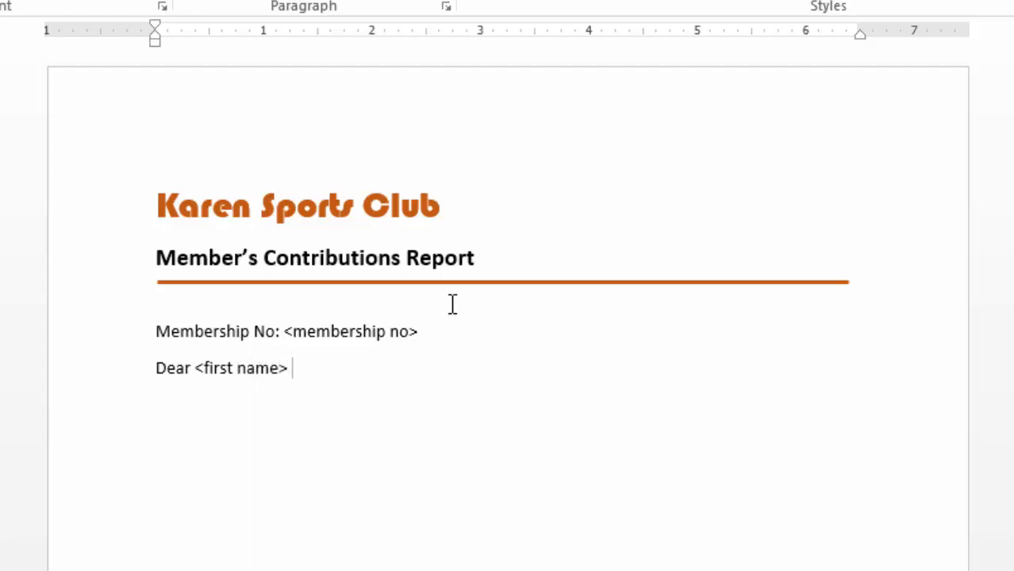
type(" <last name>")
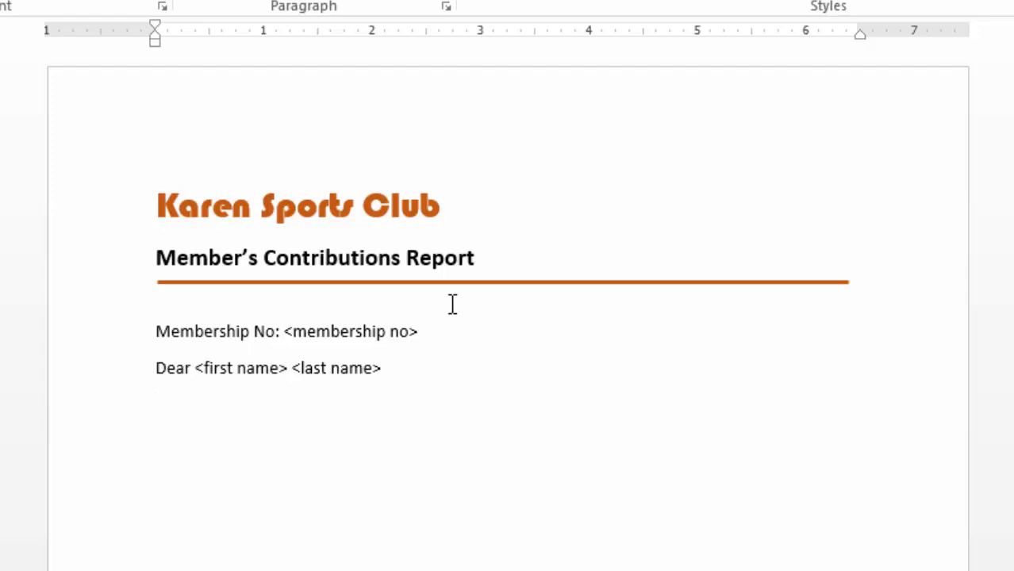
Step: Write a paragraph introducing the summary of contributions from April to end of July and asking the member to clear any balance as soon as possible
type("The following report shows a summary of your contributions over the four months starting April to end of July. Please go through the summary and if you have any balance, clear it as soon as possible.")
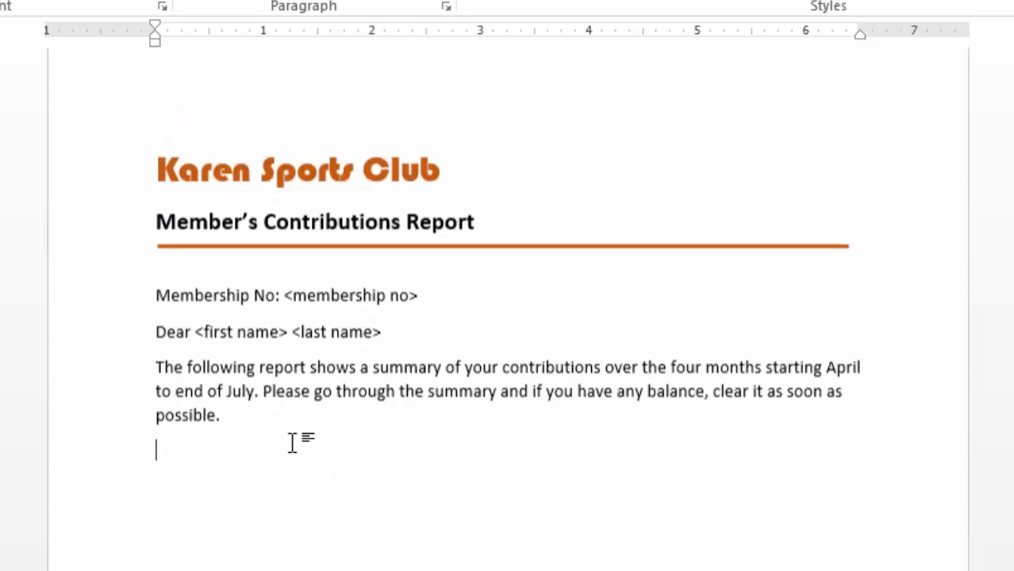
Step: Make the "Membership No:" label bold, leaving its placeholder in regular weight
left_click_drag(157, 333, 283, 333)
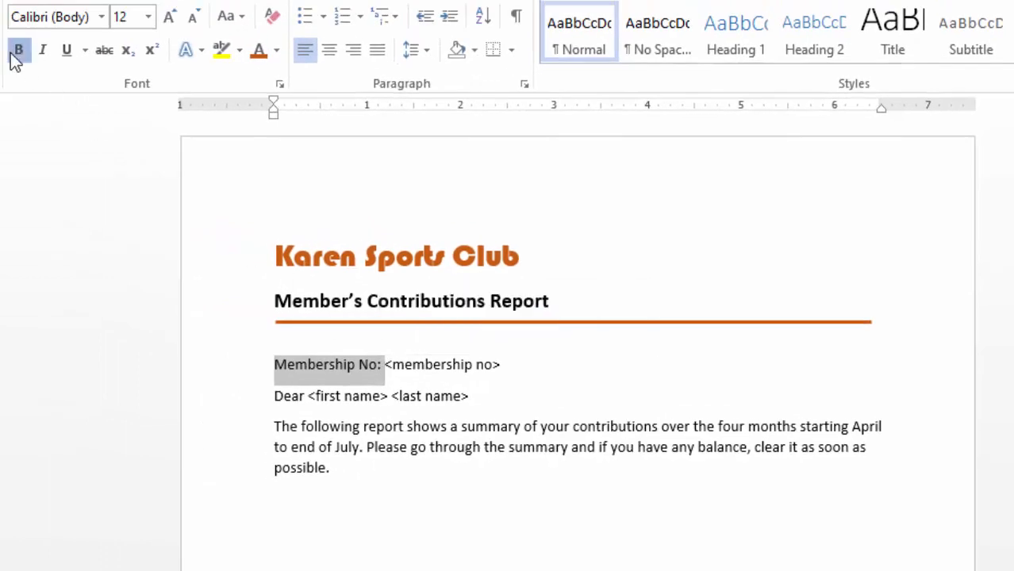
left_click(8, 44)
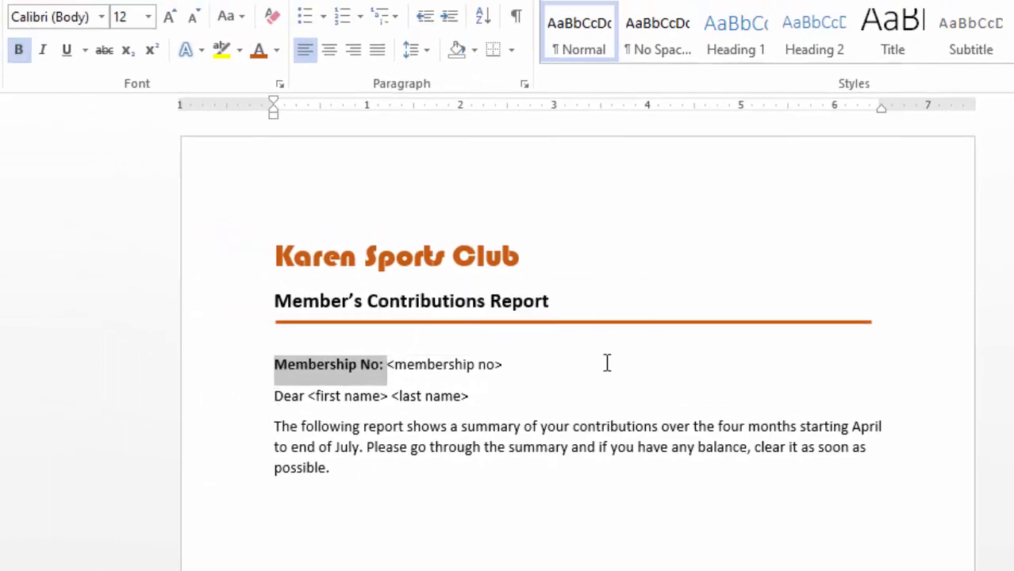
left_click(665, 359)
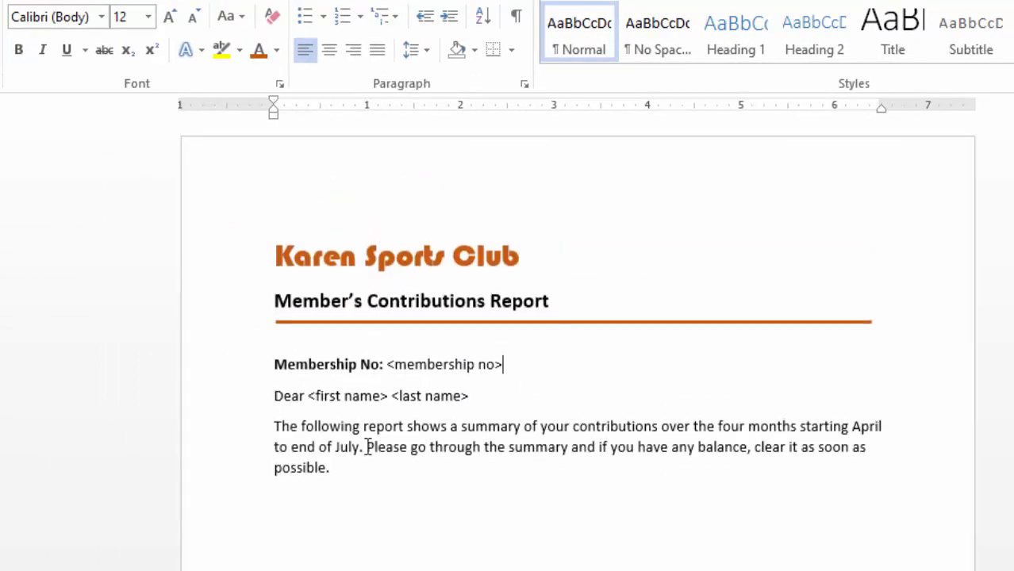
Step: Insert a table with two columns and eight rows below the introductory paragraph
scroll(411, 447, "down", 3)
left_click(286, 412)
scroll(424, 417, "down", 1)
scroll(424, 417, "up", 1)
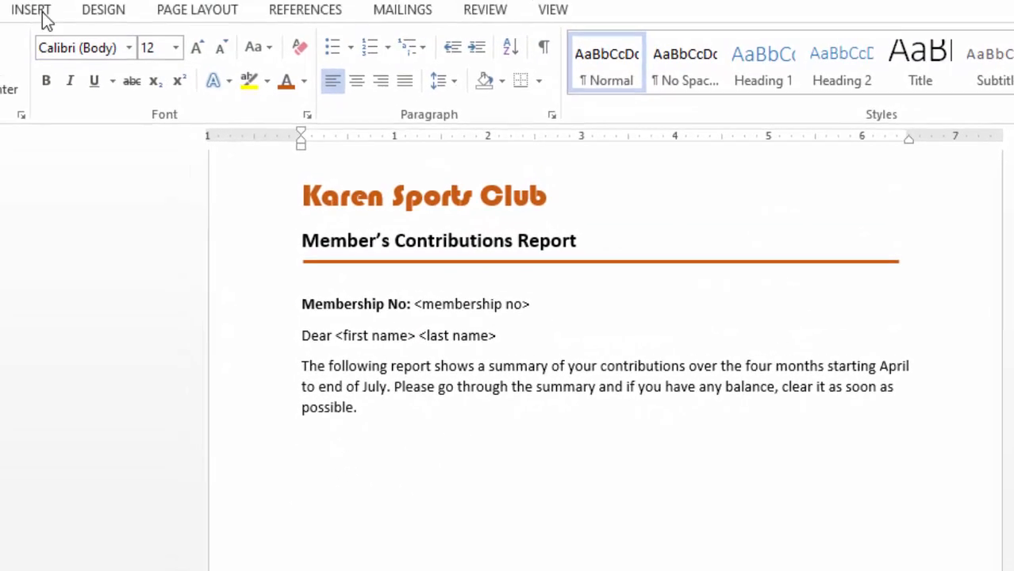
left_click(40, 12)
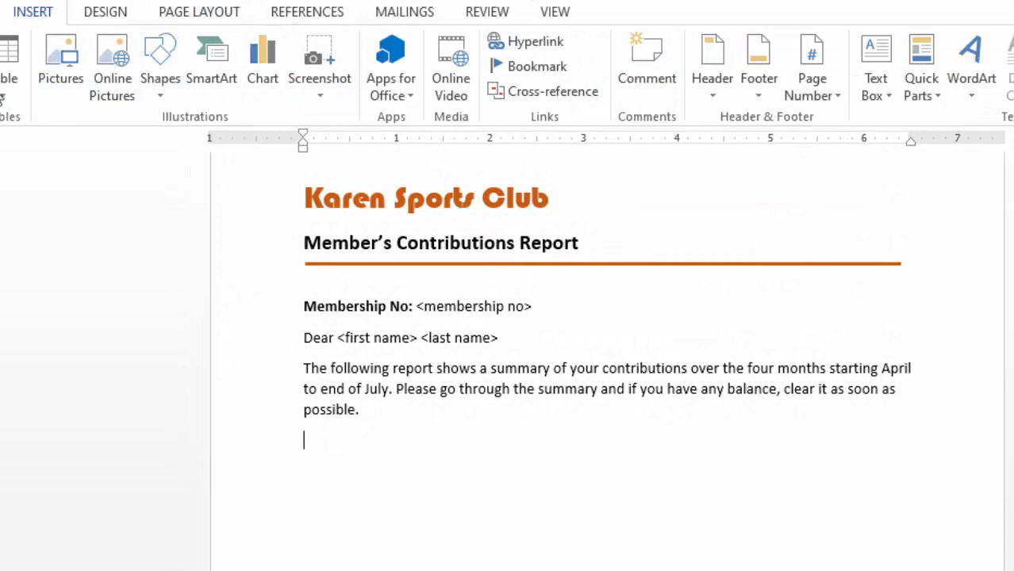
left_click(11, 92)
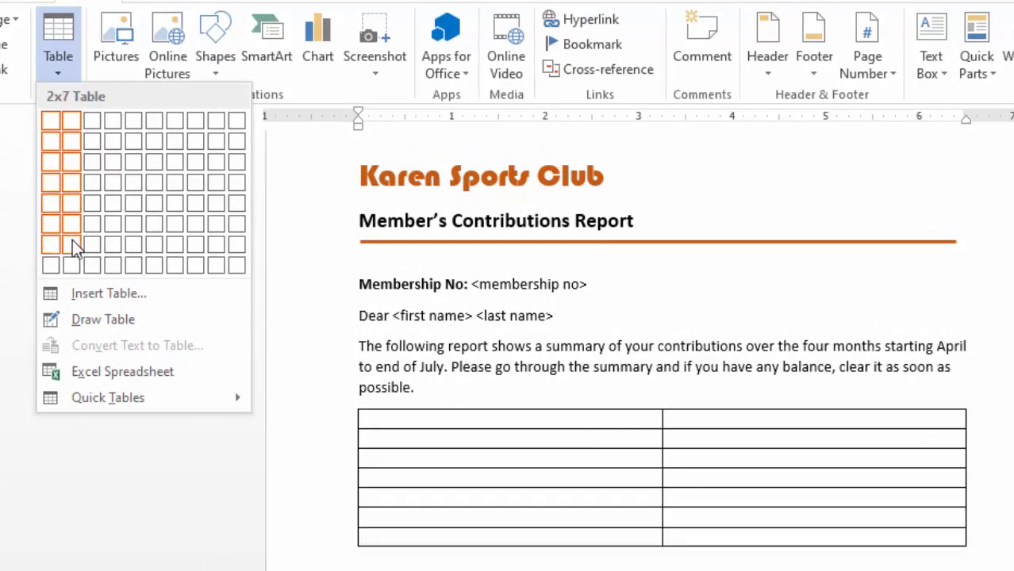
left_click(72, 279)
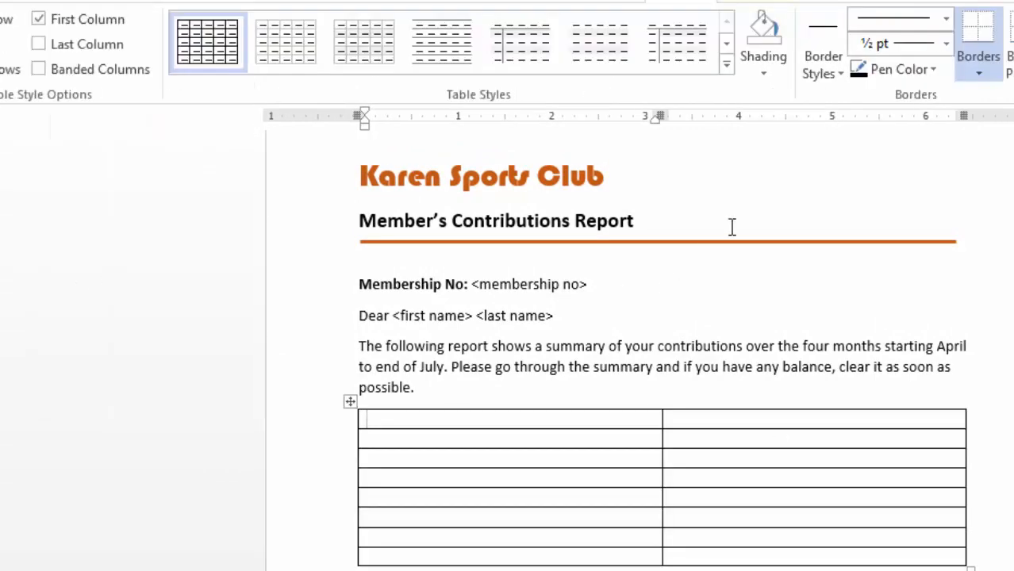
Step: Set all table rows to a height of 0.3" and center the cell contents vertically
scroll(394, 414, "down", 2)
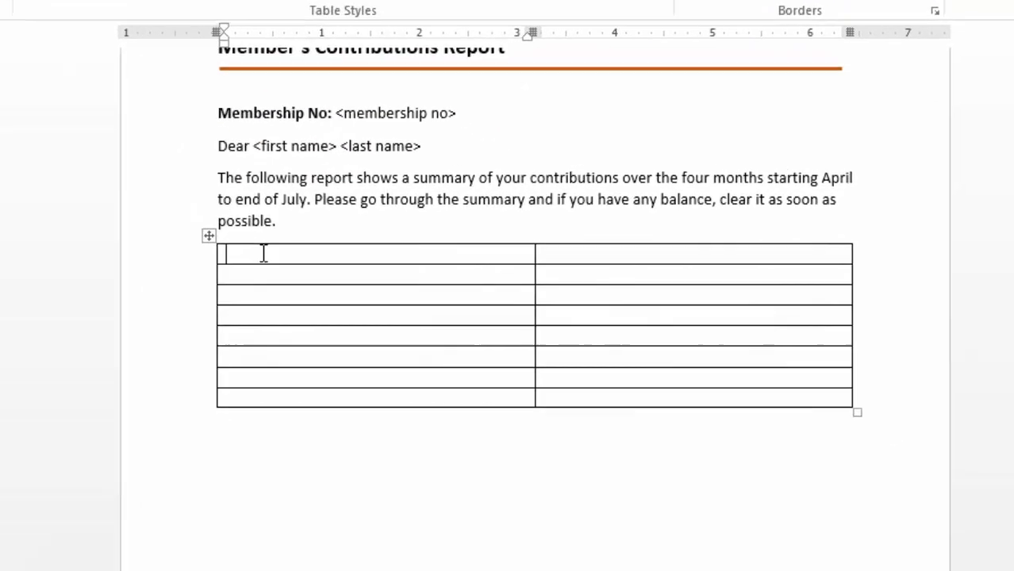
left_click_drag(264, 253, 752, 394)
right_click(373, 304)
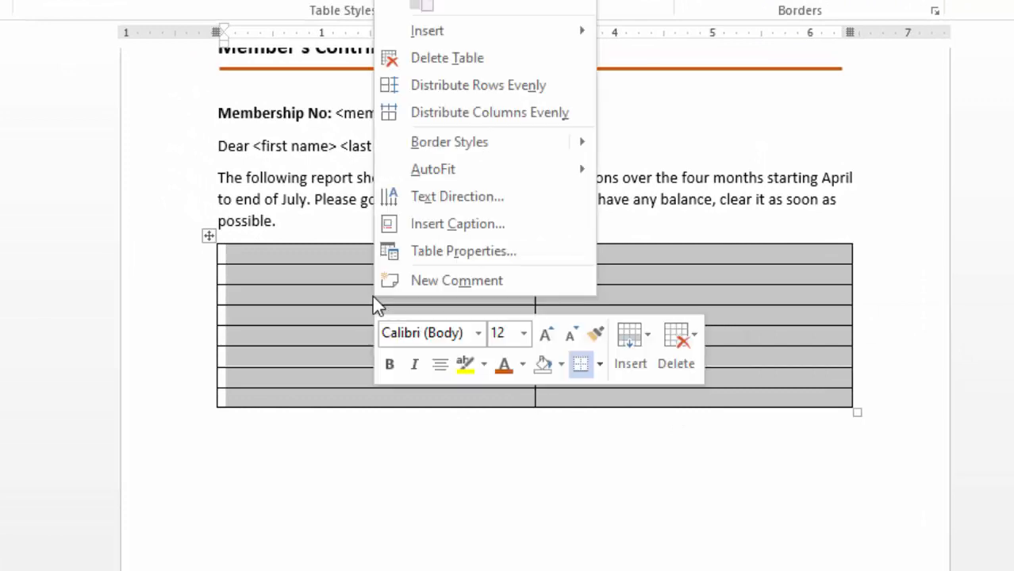
left_click(465, 250)
left_click(399, 63)
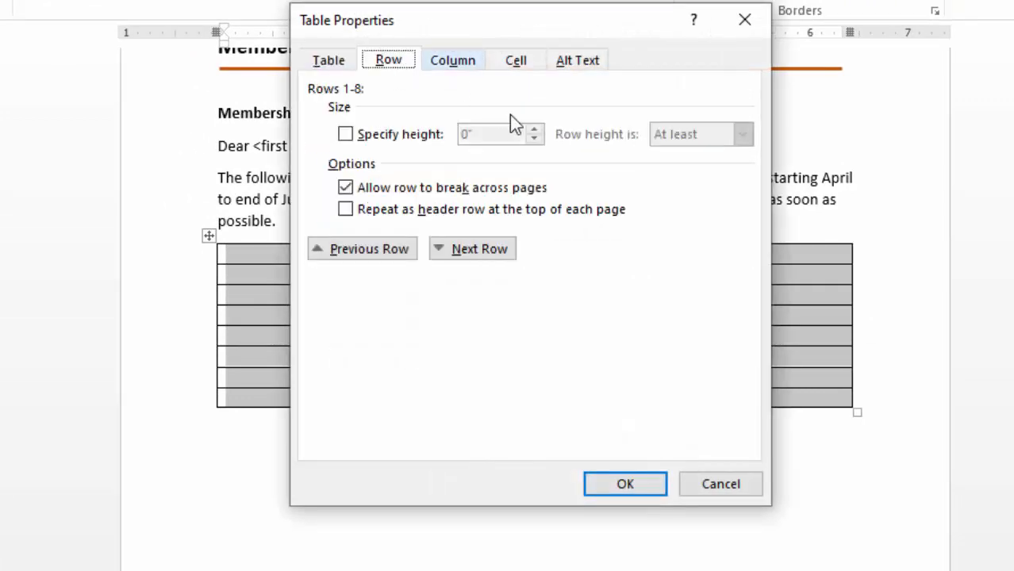
left_click(361, 138)
left_click(535, 130)
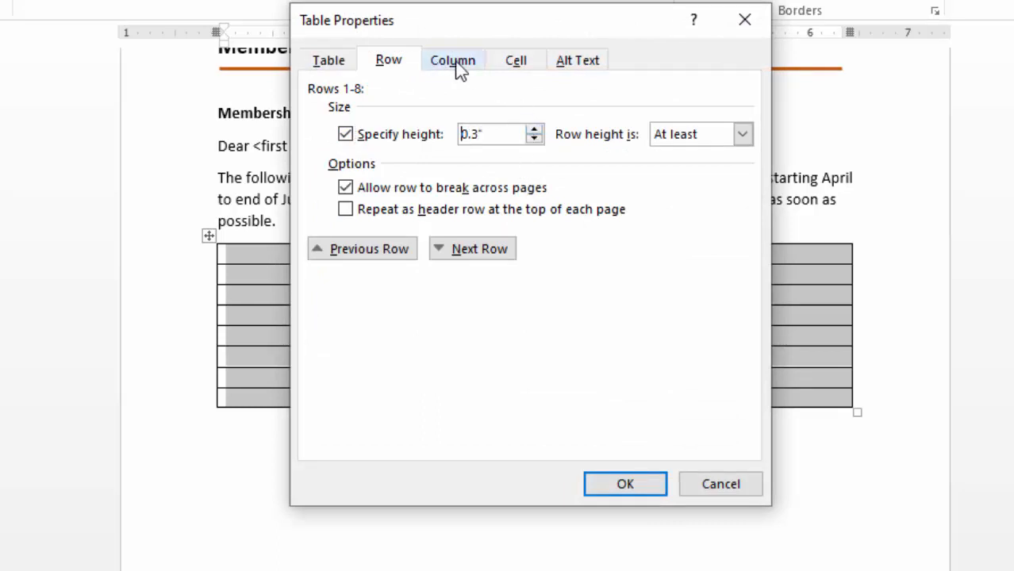
left_click(520, 61)
left_click(430, 205)
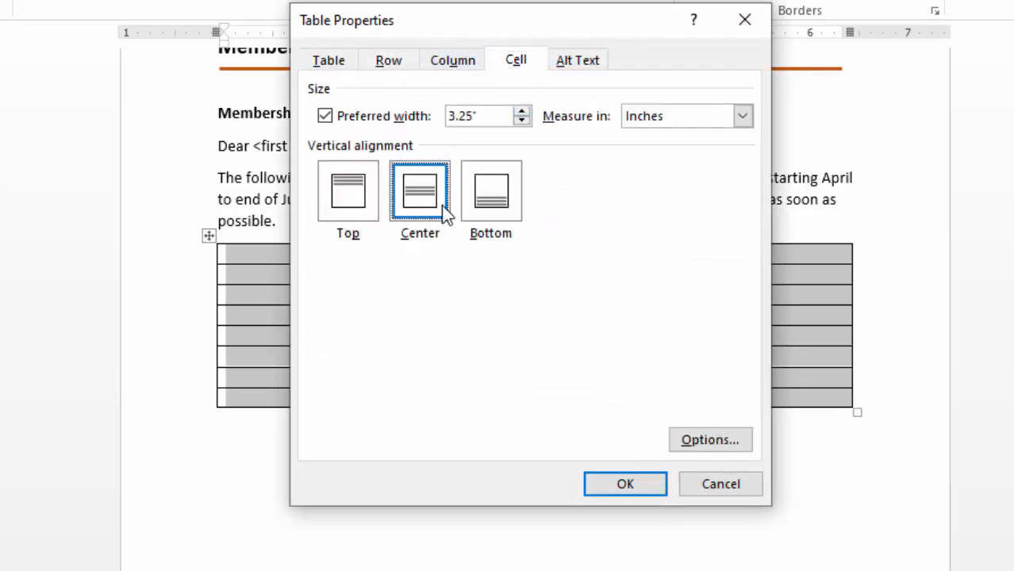
left_click(624, 486)
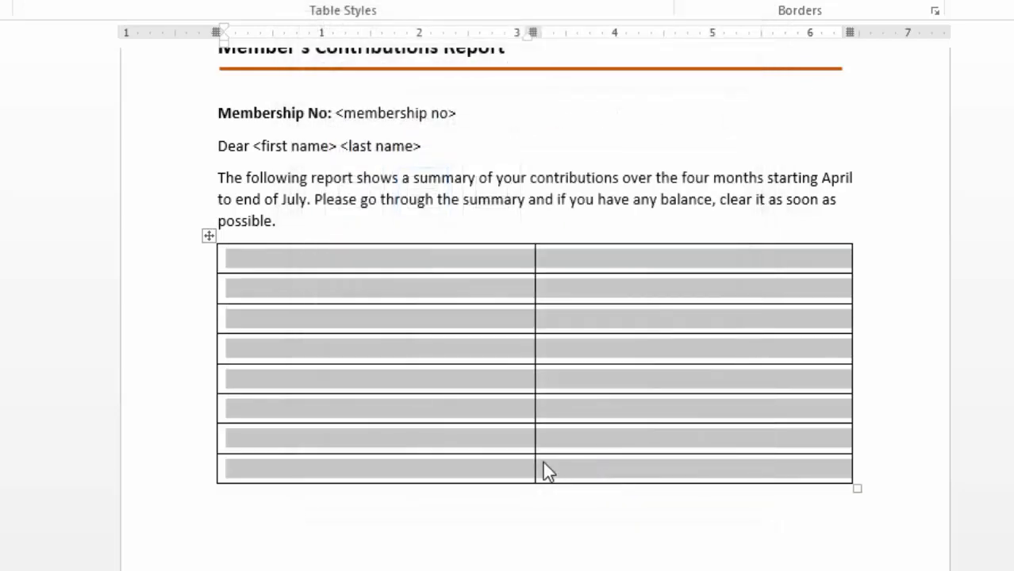
Step: Shade the table's first row light orange
left_click(289, 259)
left_click_drag(238, 261, 753, 254)
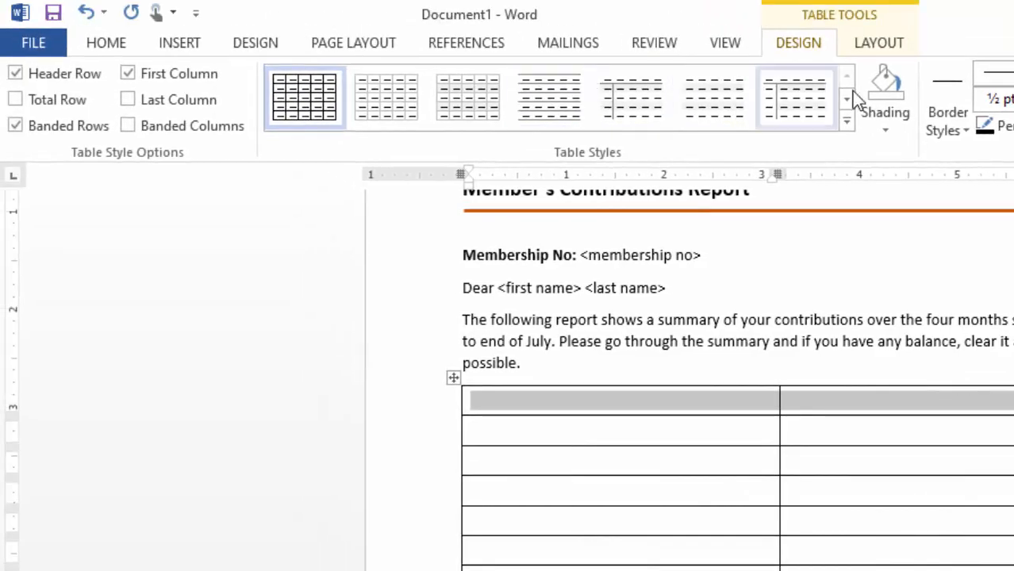
left_click(890, 125)
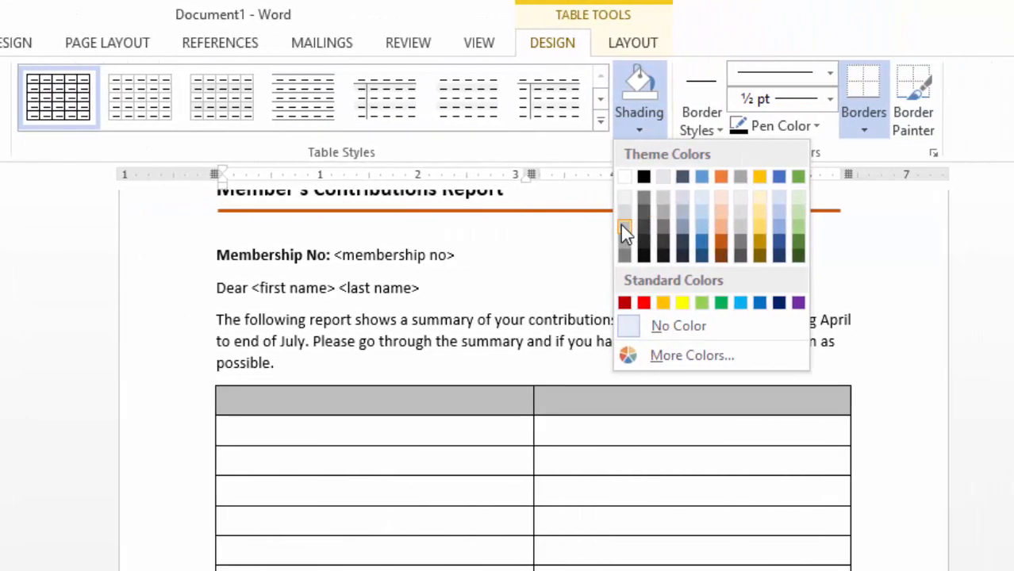
left_click(727, 223)
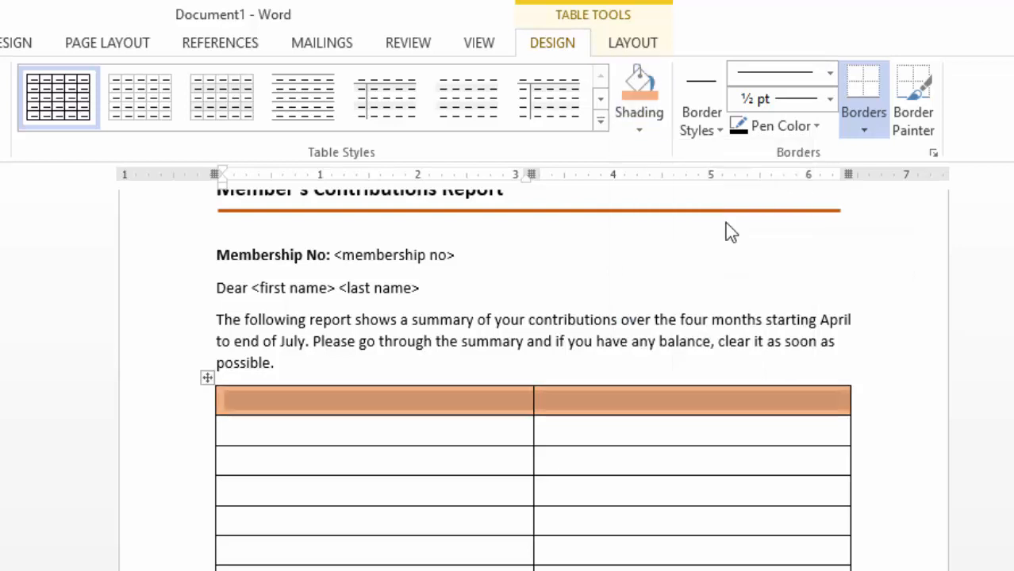
Step: Enter the heading "Details" in the table's first cell and shade the whole header row yellow
left_click(287, 409)
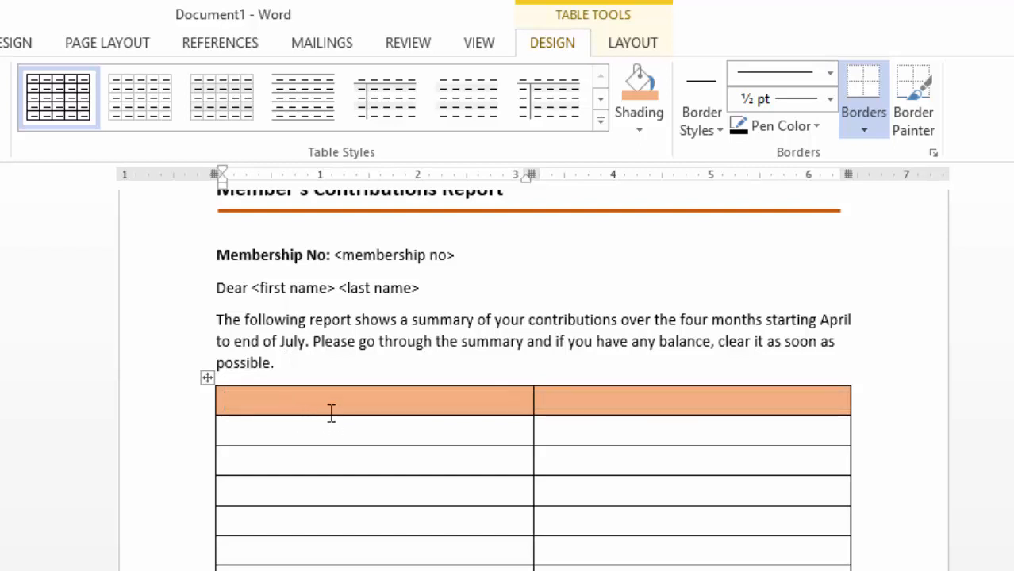
type("Details")
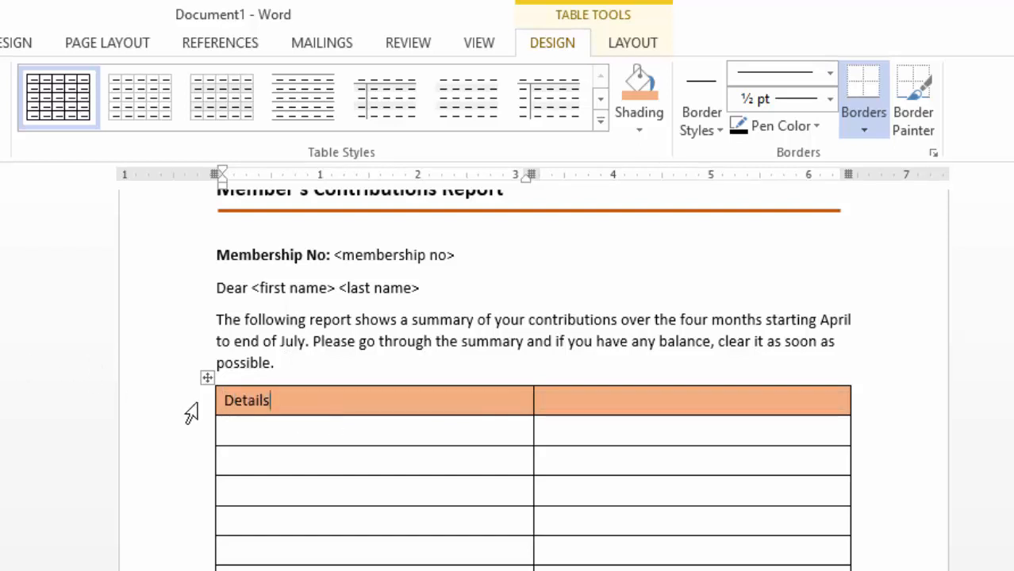
left_click_drag(230, 396, 668, 398)
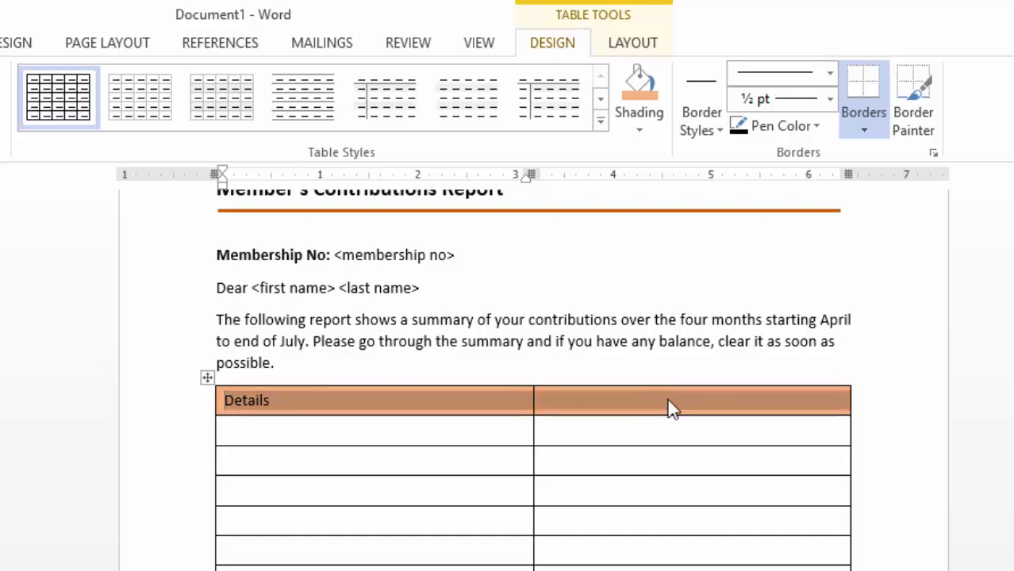
left_click(642, 128)
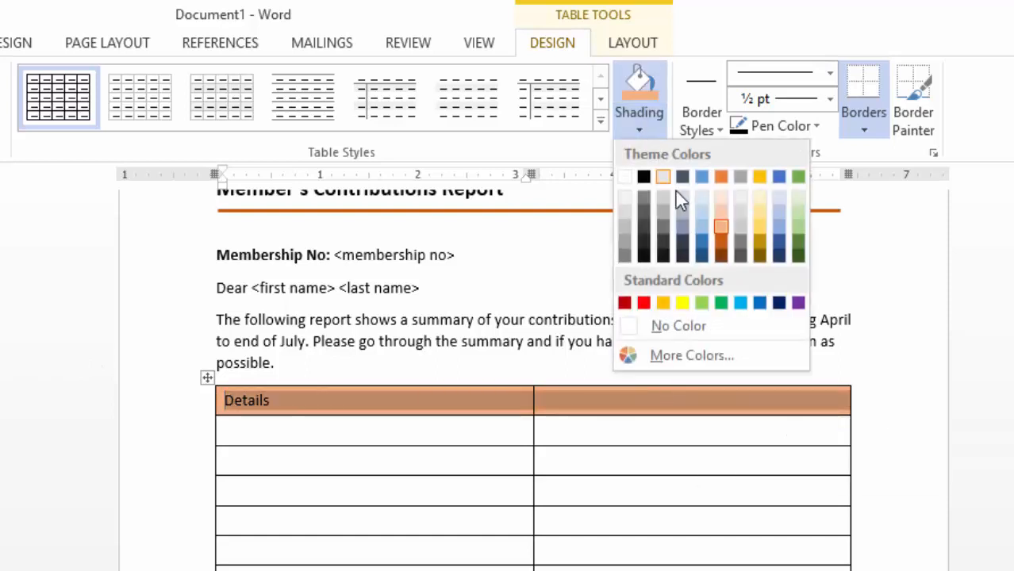
left_click(683, 302)
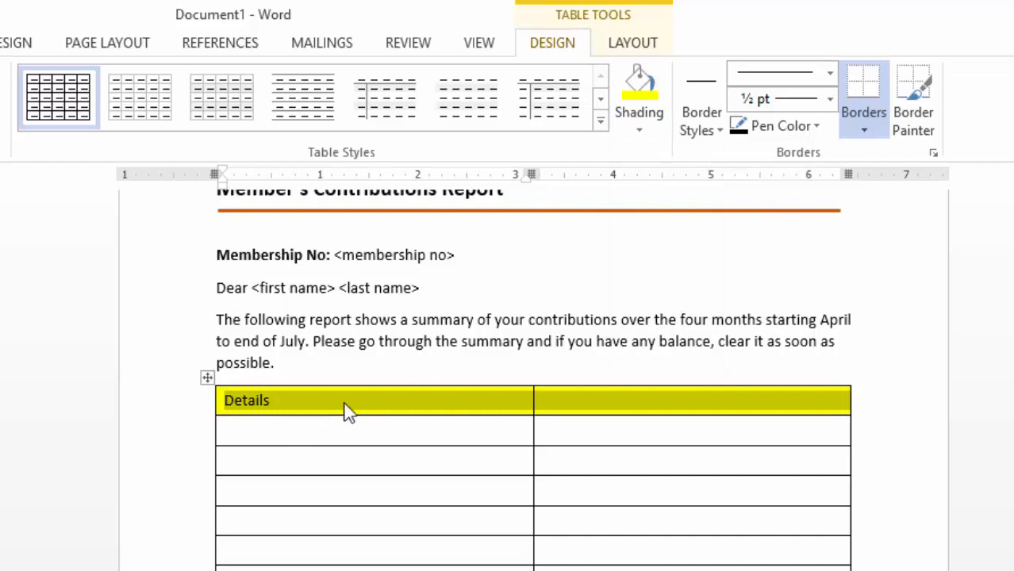
Step: Enter the heading "Amount (Sh)" in the second column of the header row
left_click(572, 406)
type("Amount")
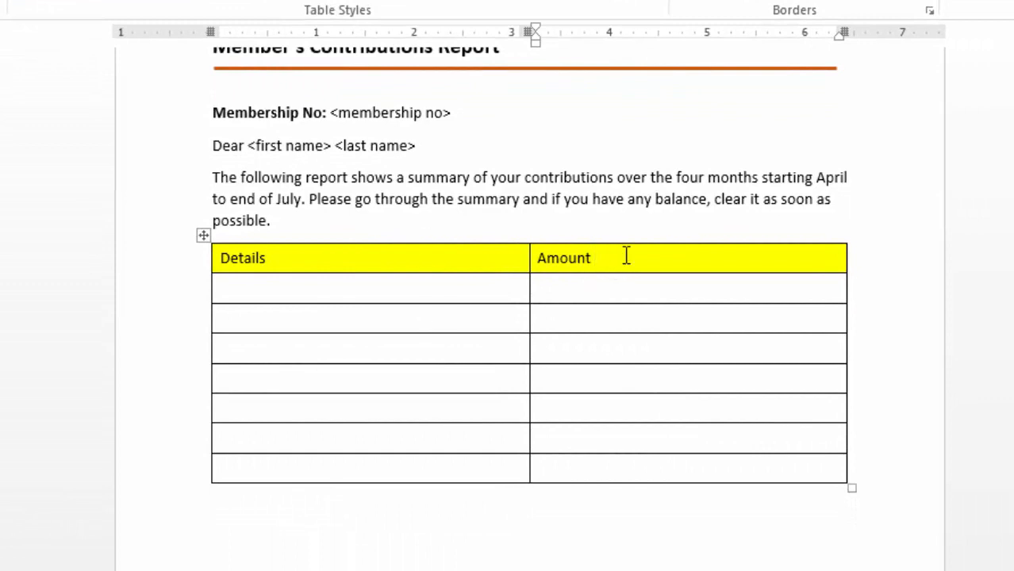
type(" (Sh")
Step: Make both headings in the table's header row bold
left_click(221, 258)
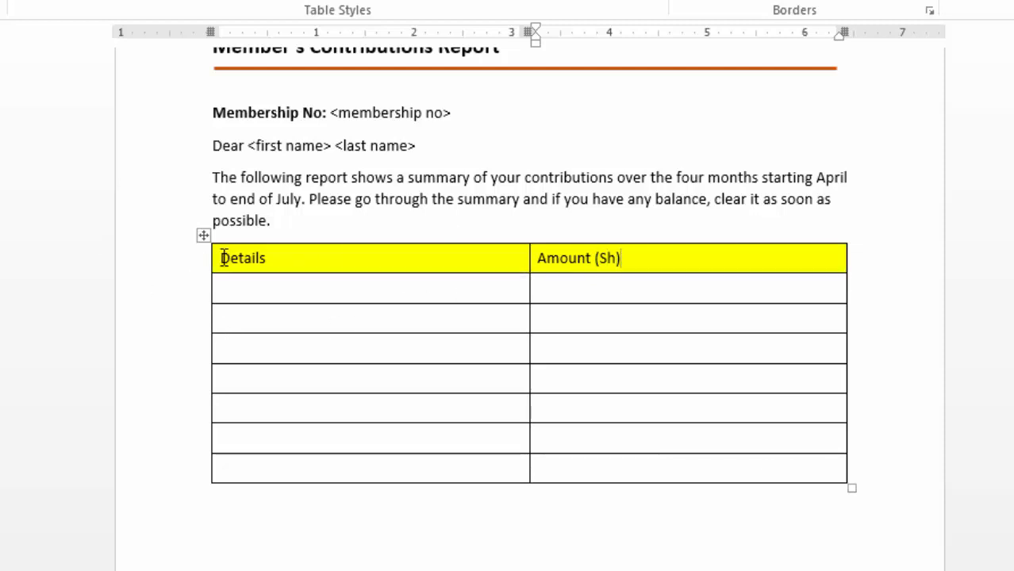
left_click_drag(337, 256, 721, 255)
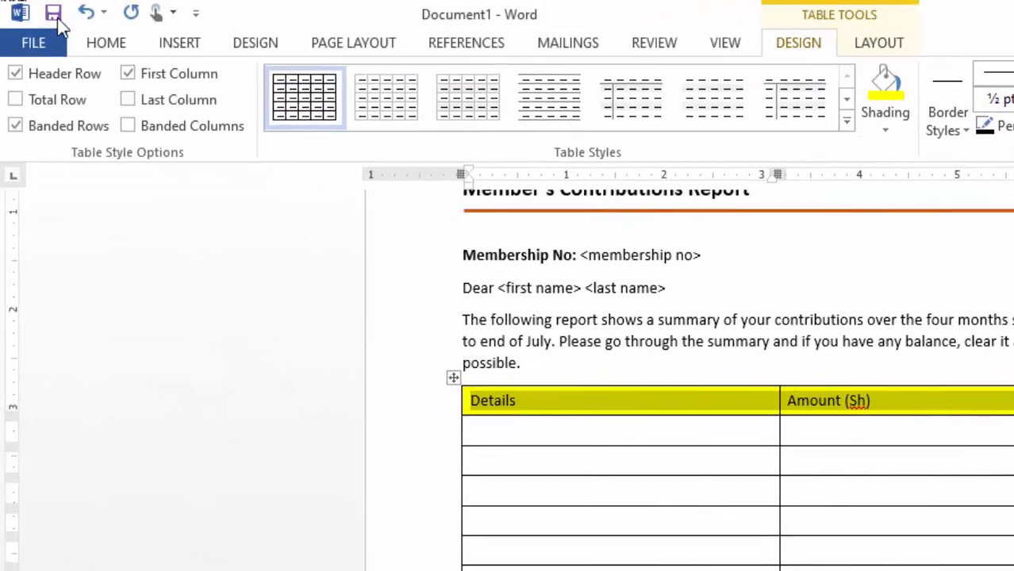
left_click(103, 45)
left_click(195, 117)
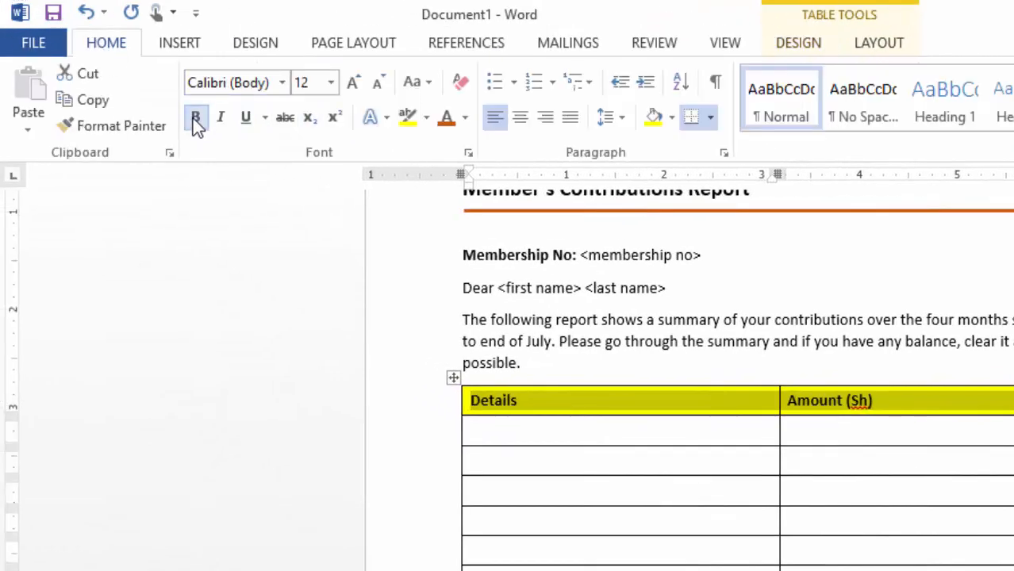
left_click(925, 371)
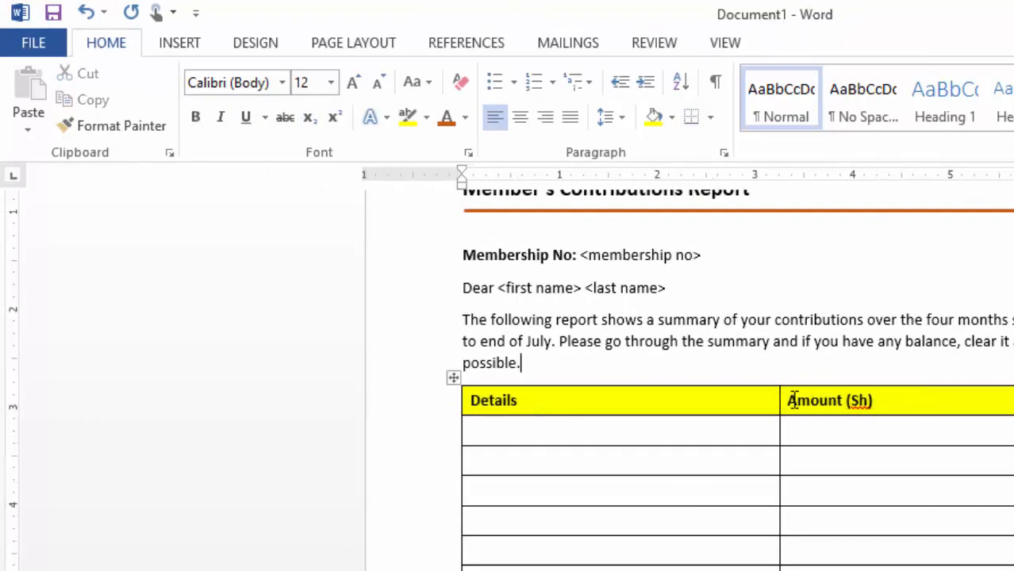
Step: Right-align the entire Amount (Sh) column, including its heading
left_click_drag(793, 401, 885, 557)
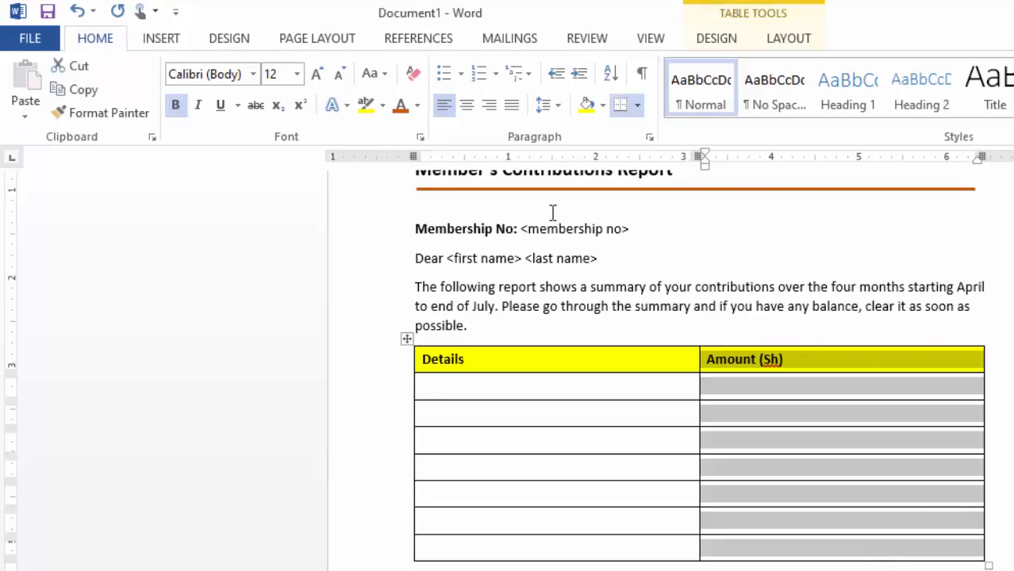
left_click(491, 107)
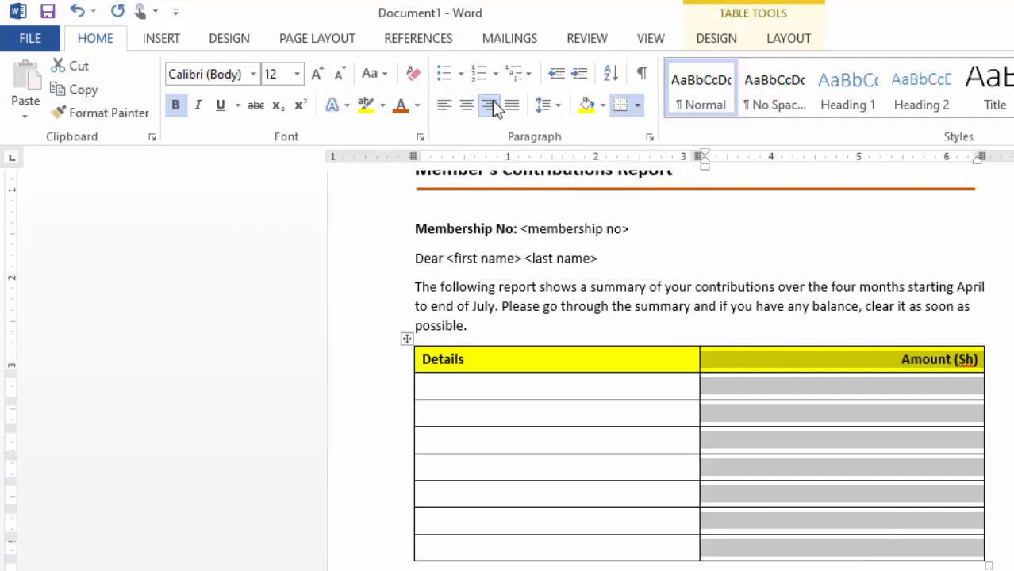
left_click(807, 421)
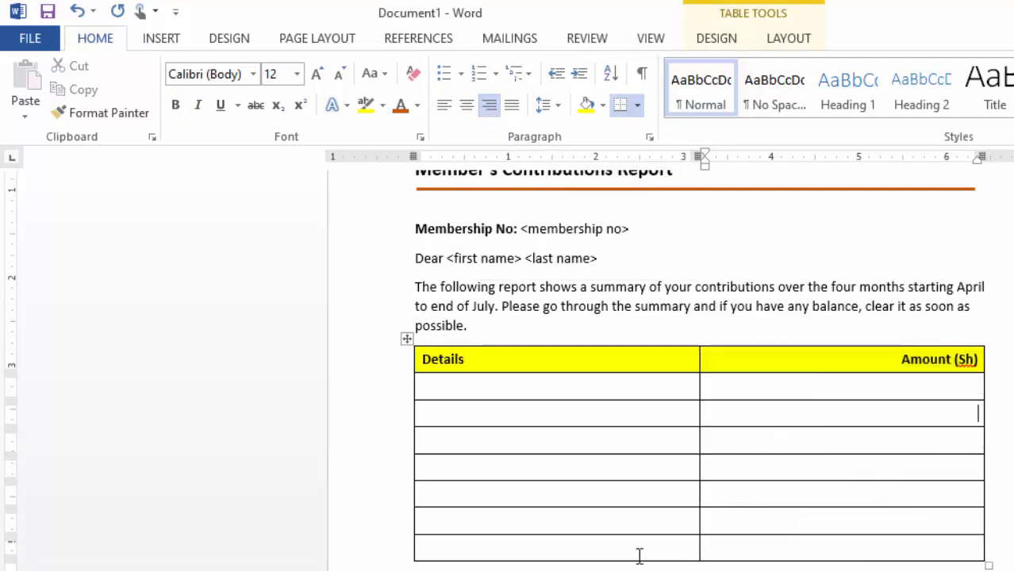
Step: Fill the Details column with the row labels April, May, June, July, Total, Expected Amount and Balance to be paid
left_click(460, 387)
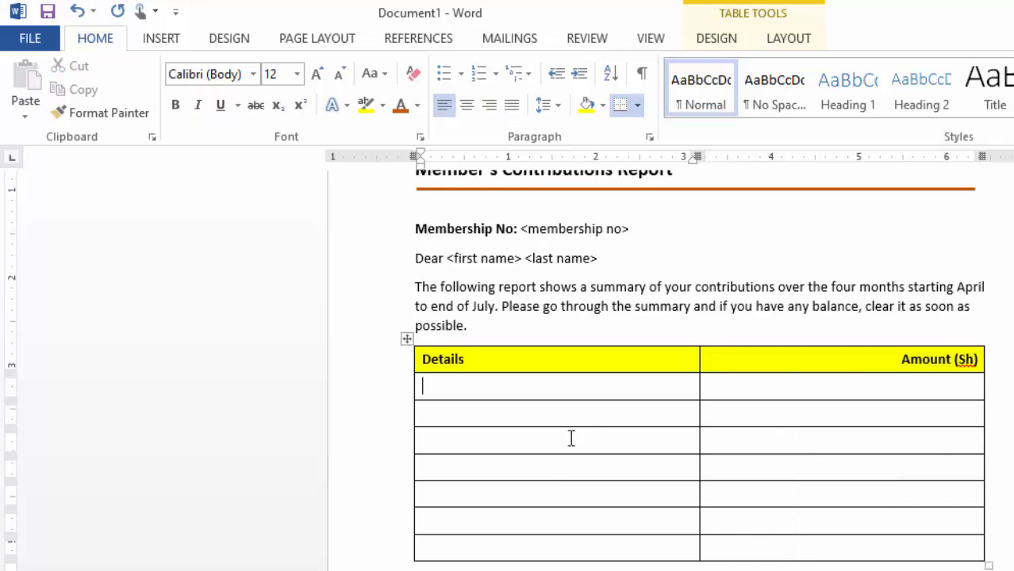
type("Ma")
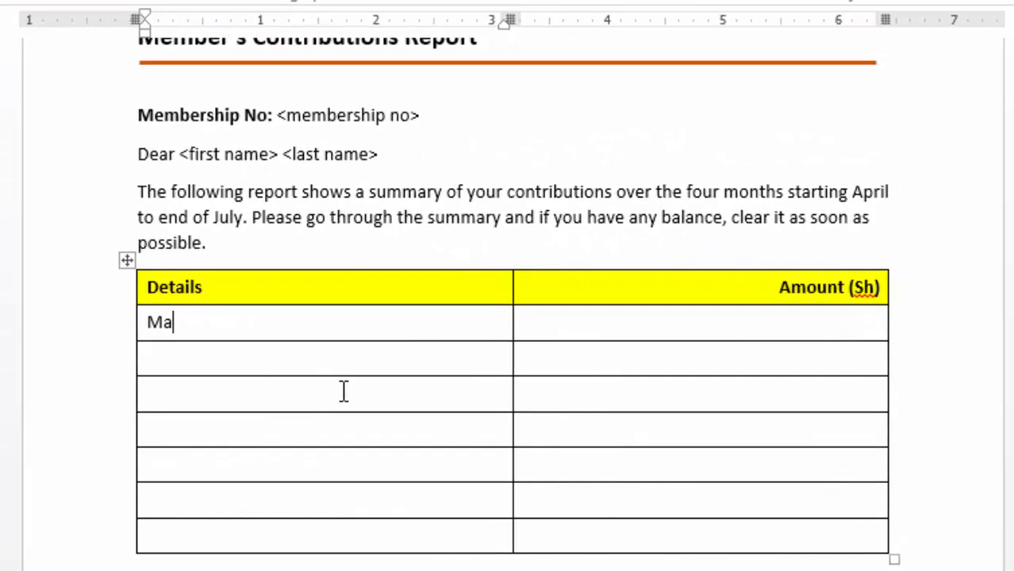
key("BackSpace")
key("BackSpace")
type("April")
left_click(167, 355)
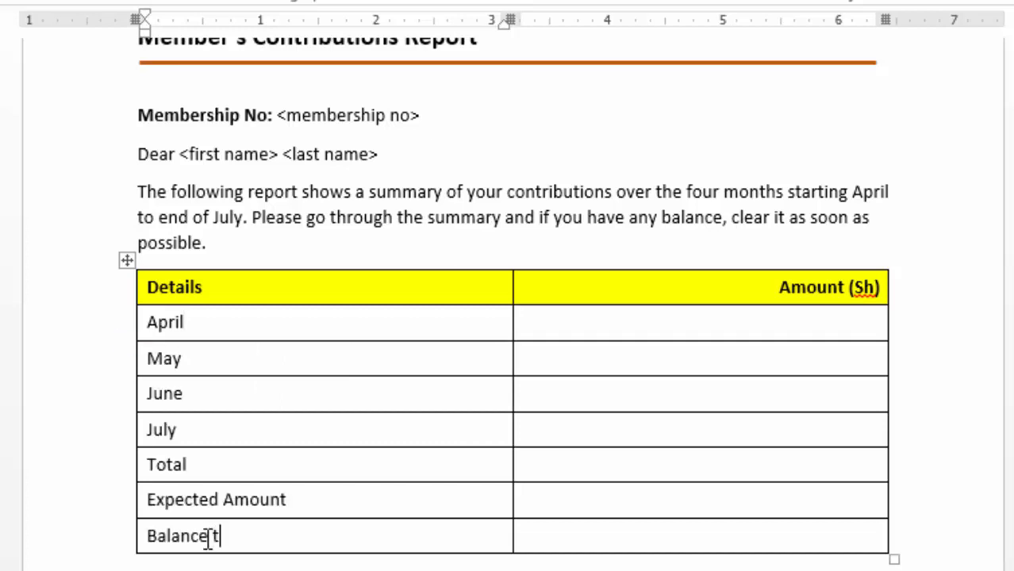
type("o be paid")
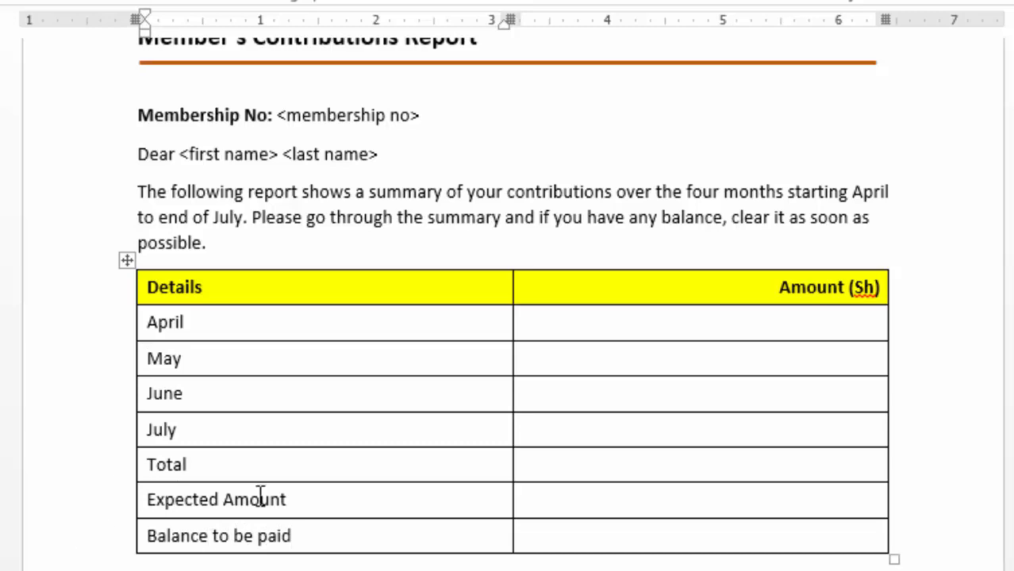
Step: Set the spacing before the empty paragraph below the table to 12 pt
key("Down")
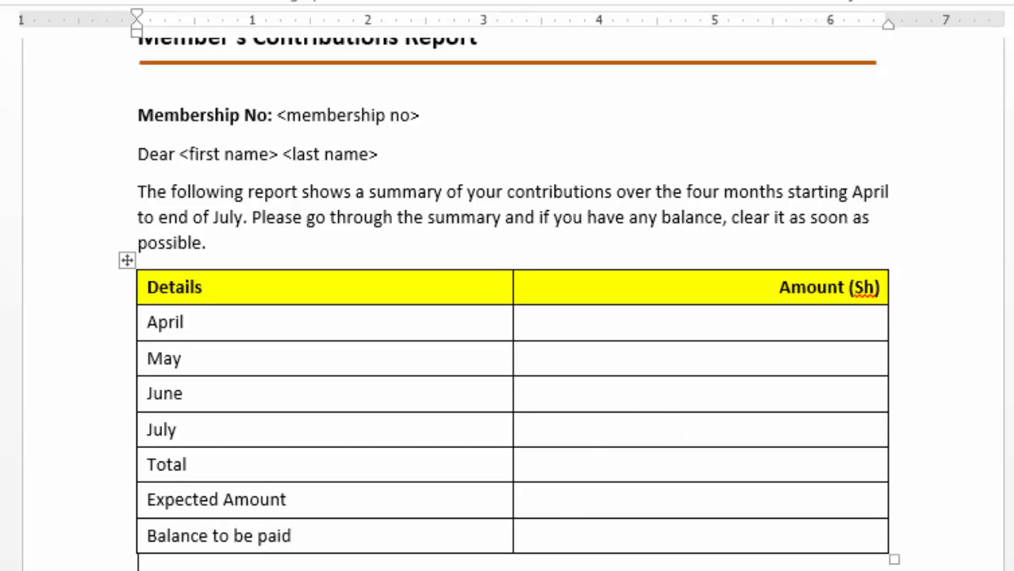
scroll(358, 567, "down", 2)
scroll(358, 568, "up", 4)
scroll(357, 568, "down", 4)
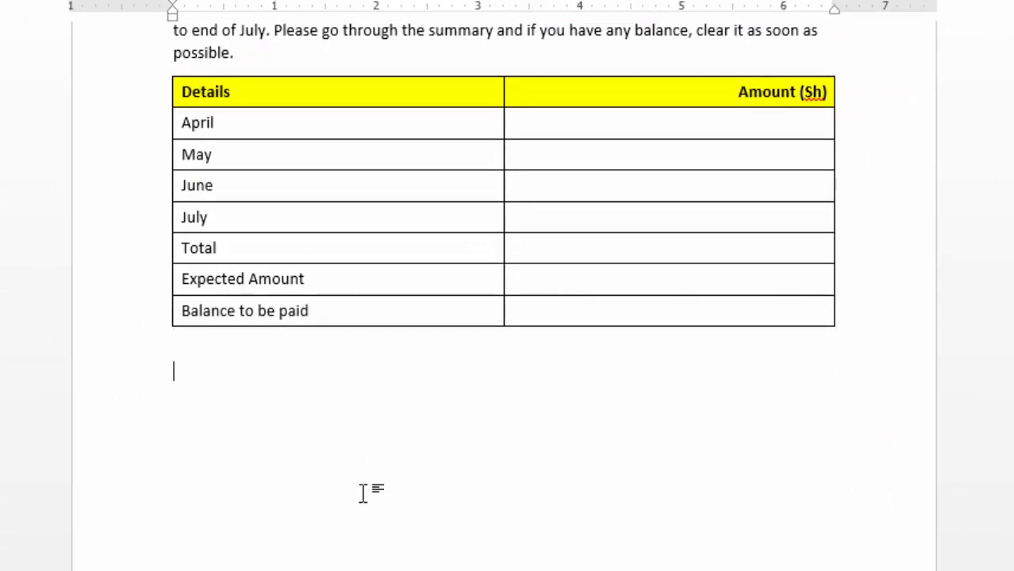
scroll(364, 484, "up", 4)
scroll(360, 497, "down", 1)
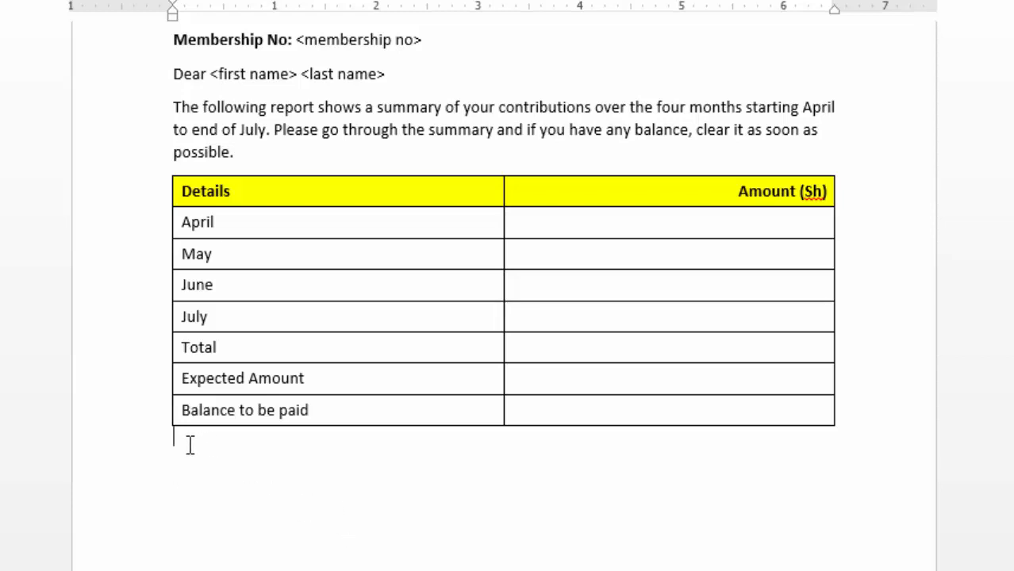
left_click(89, 10)
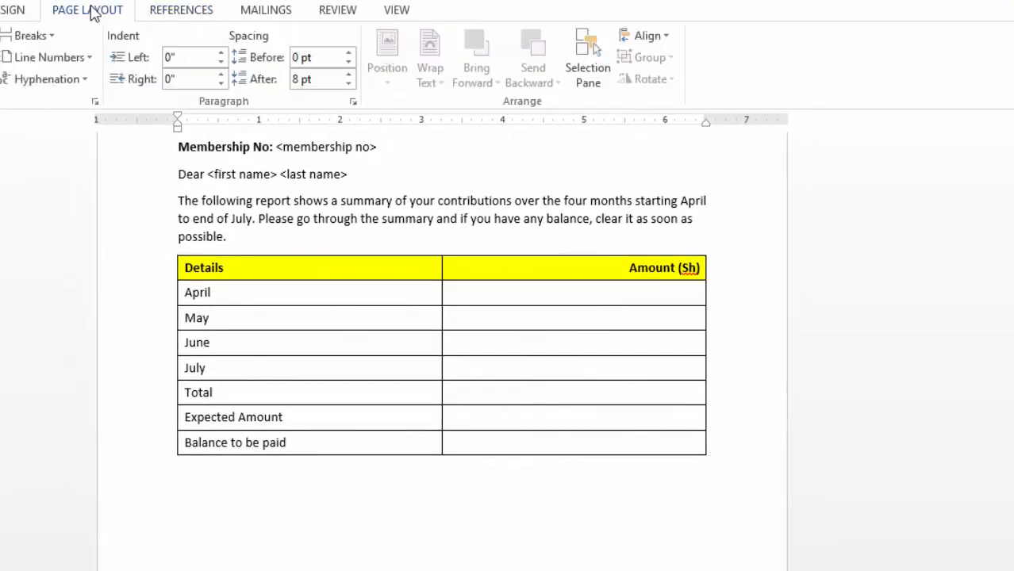
left_click(349, 53)
left_click(349, 53)
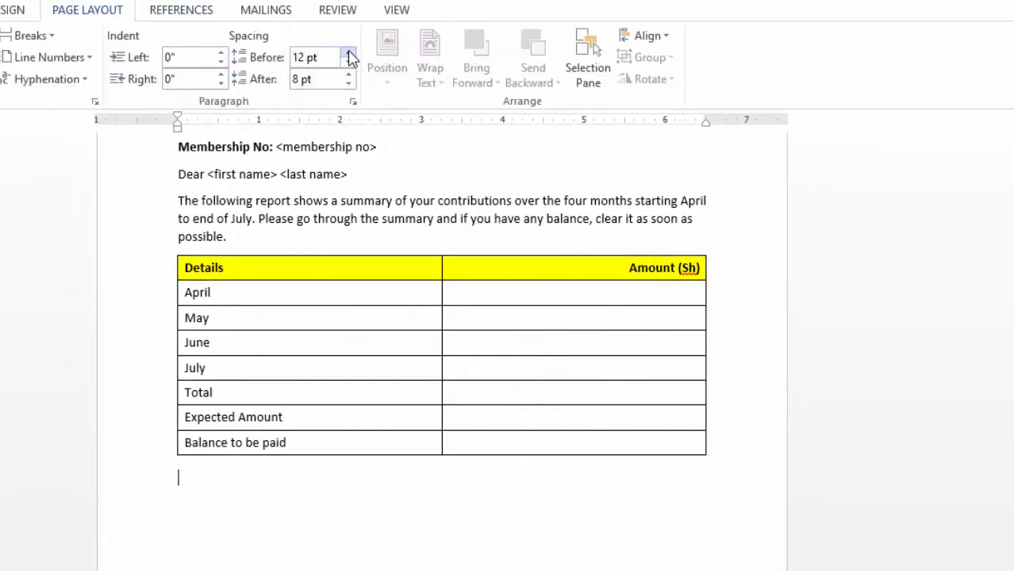
left_click(204, 484)
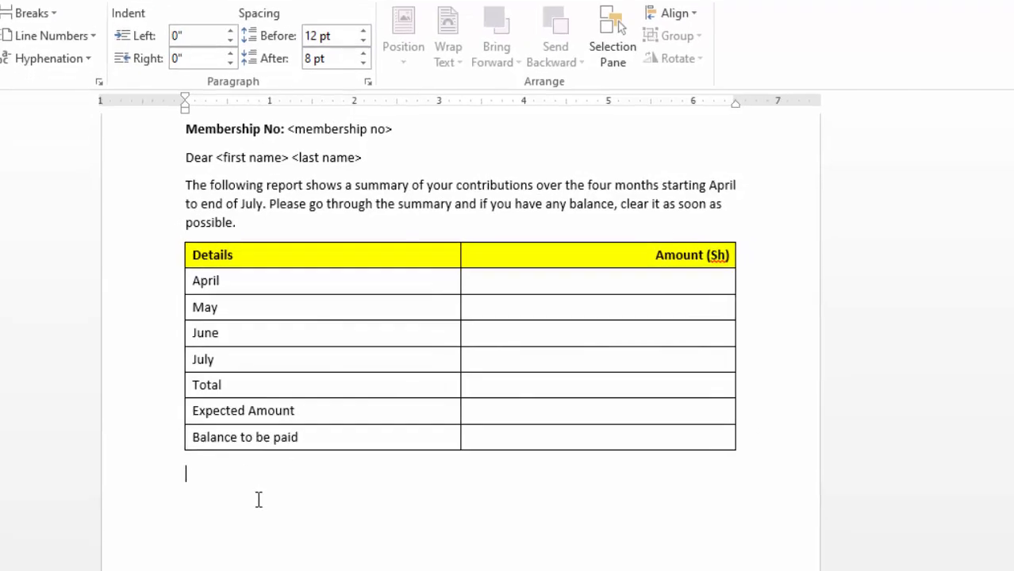
Step: Begin the closing paragraph below the table with "We are"
type("wew")
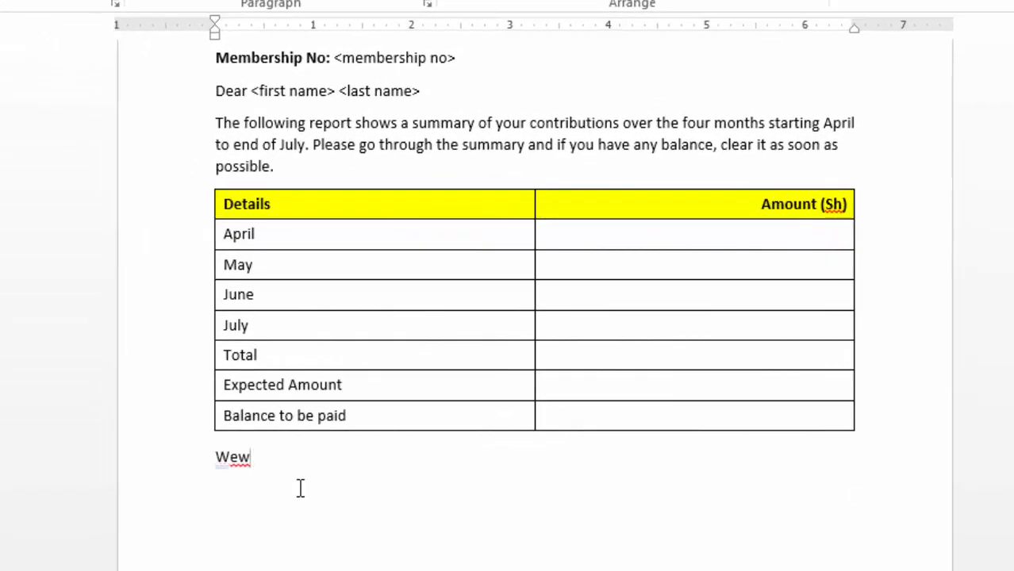
key("BackSpace")
type("are grateful for your continou")
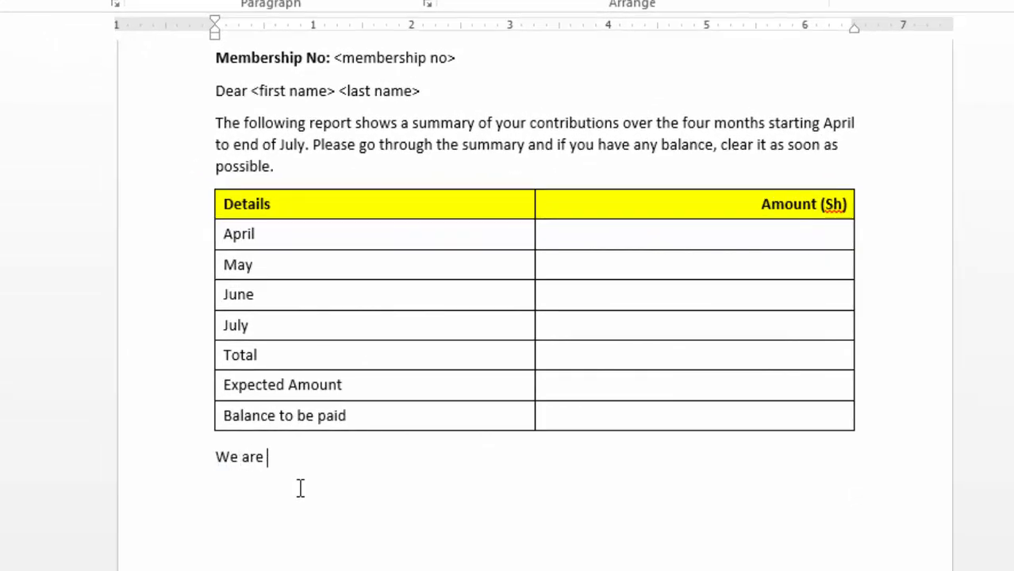
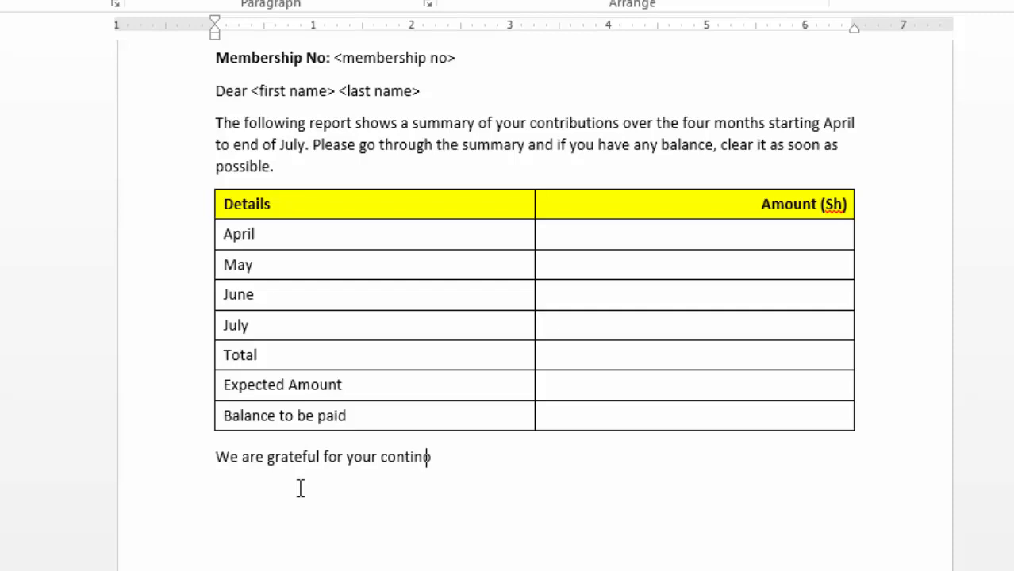
Step: Complete the closing sentence as "We are grateful for your continuous support over the years." and add "Yours faithfully," below it
key("BackSpace")
key("BackSpace")
type("uous support")
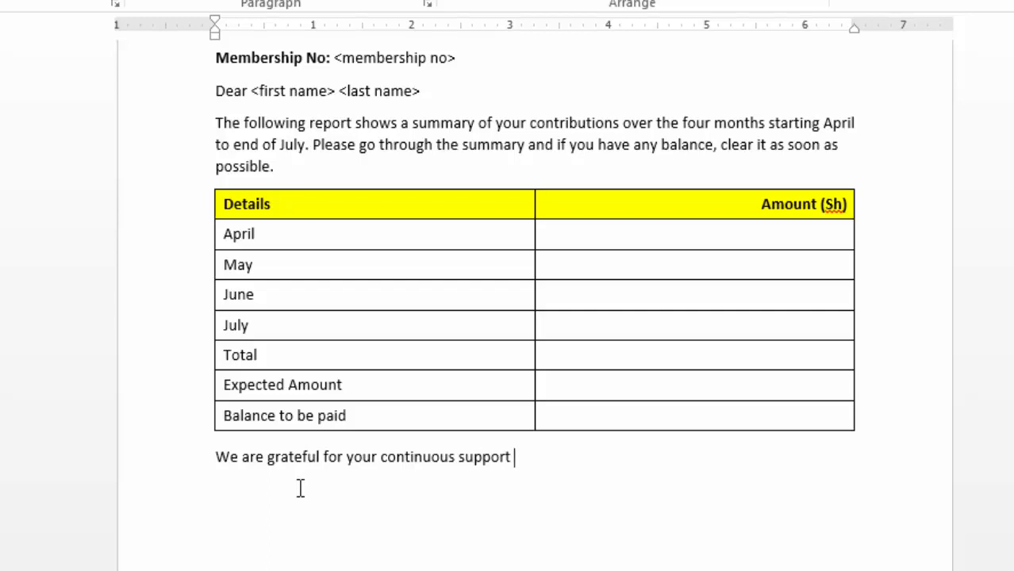
type(" over the")
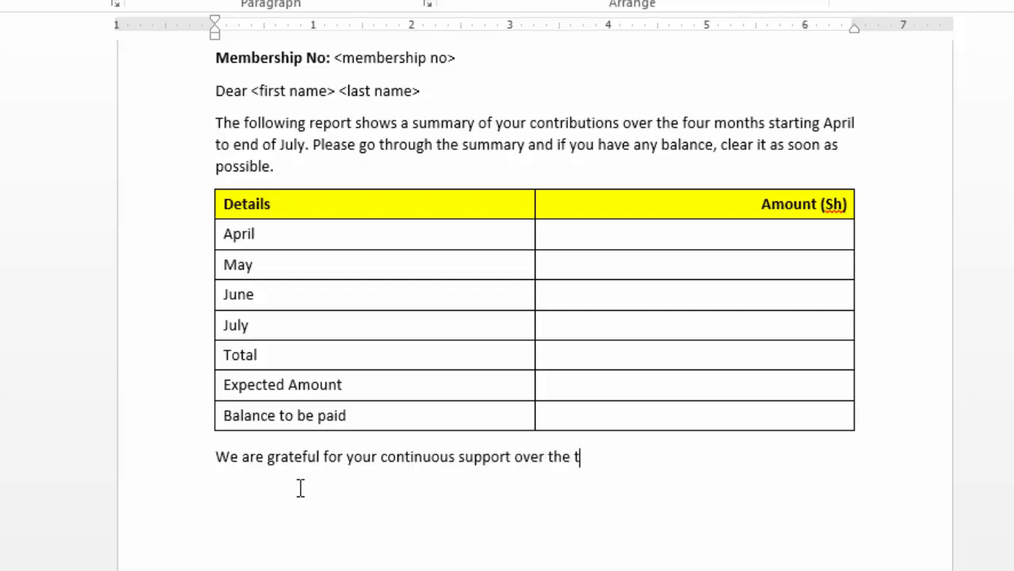
type(" years.")
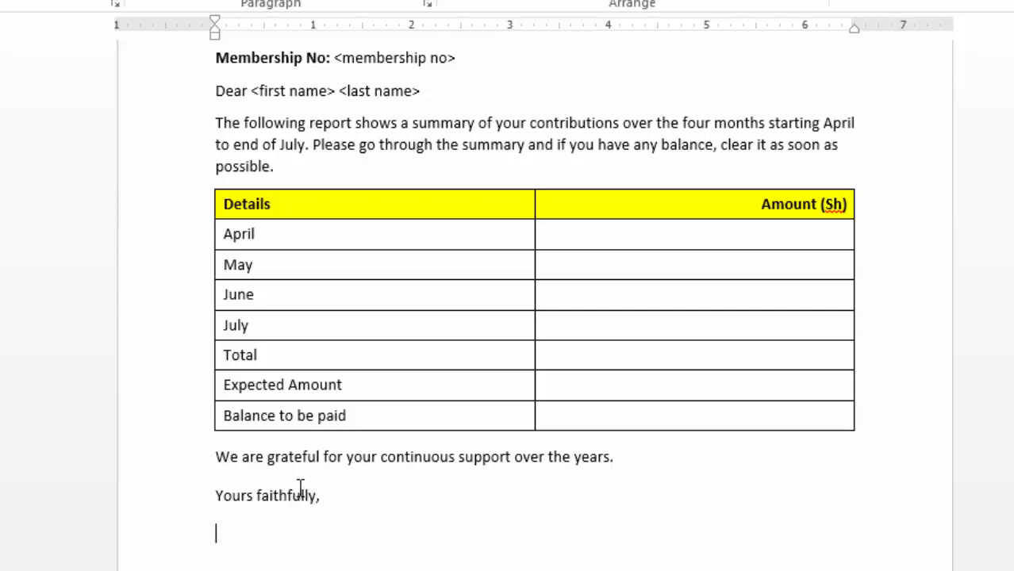
Step: Add the signatory line THE TREASURER below "Yours faithfully," and make it bold
type("HE TREAS")
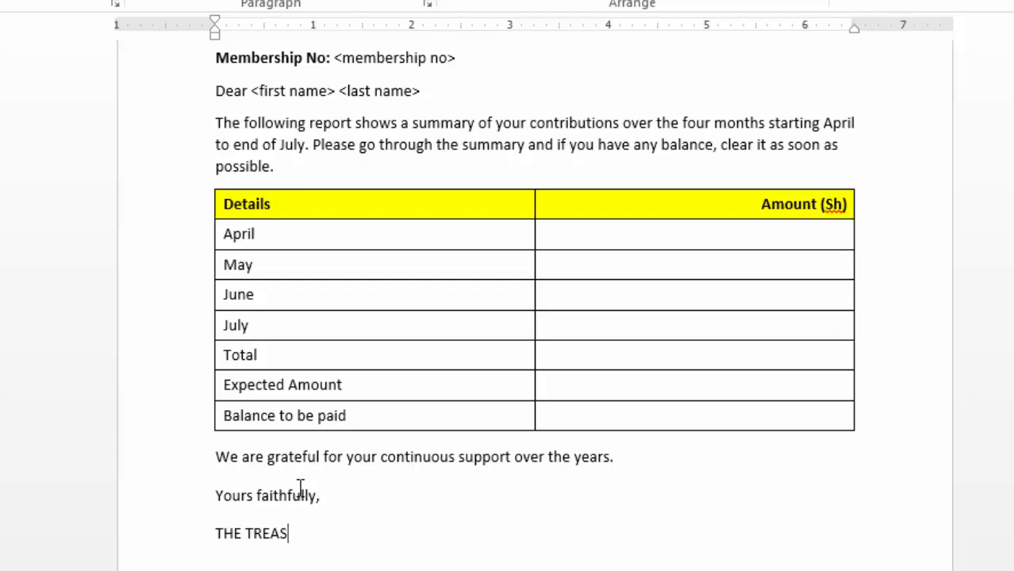
type("URER")
left_click_drag(217, 534, 335, 533)
left_click(1, 1)
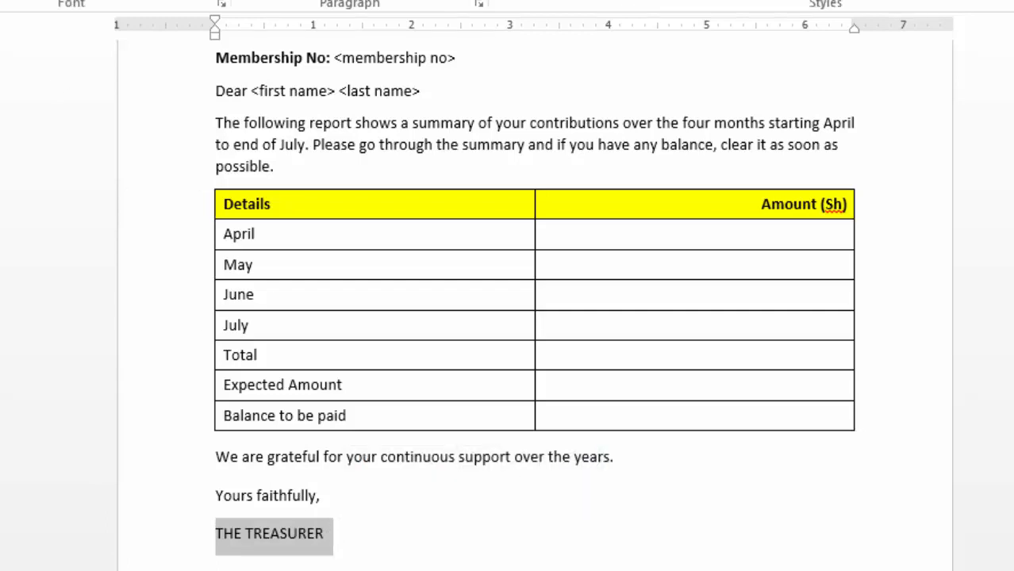
key("ctrl+b")
left_click(517, 561)
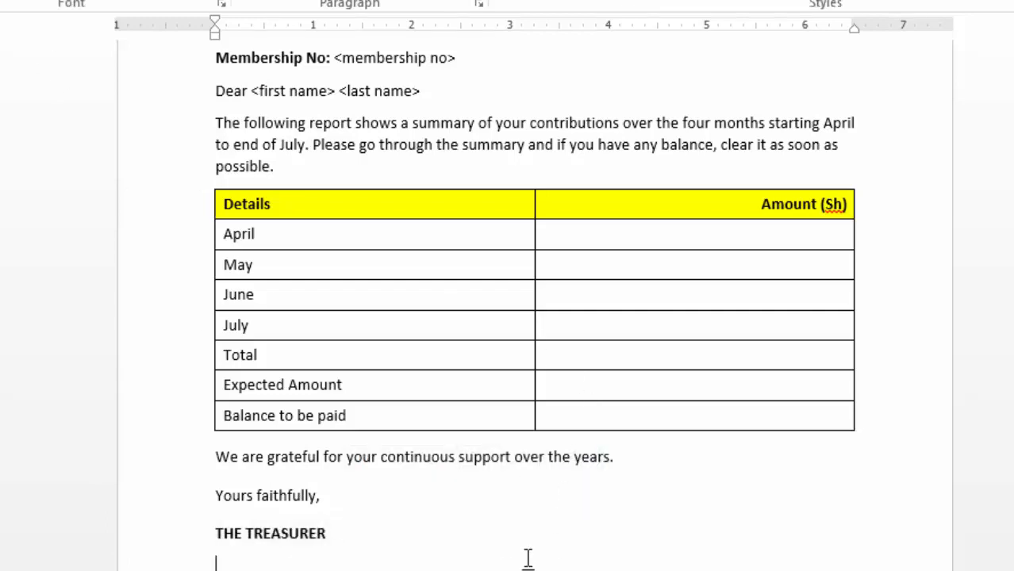
Step: Save the letter as a Word document named report in the Documents folder
scroll(758, 412, "down", 4)
scroll(698, 414, "up", 9)
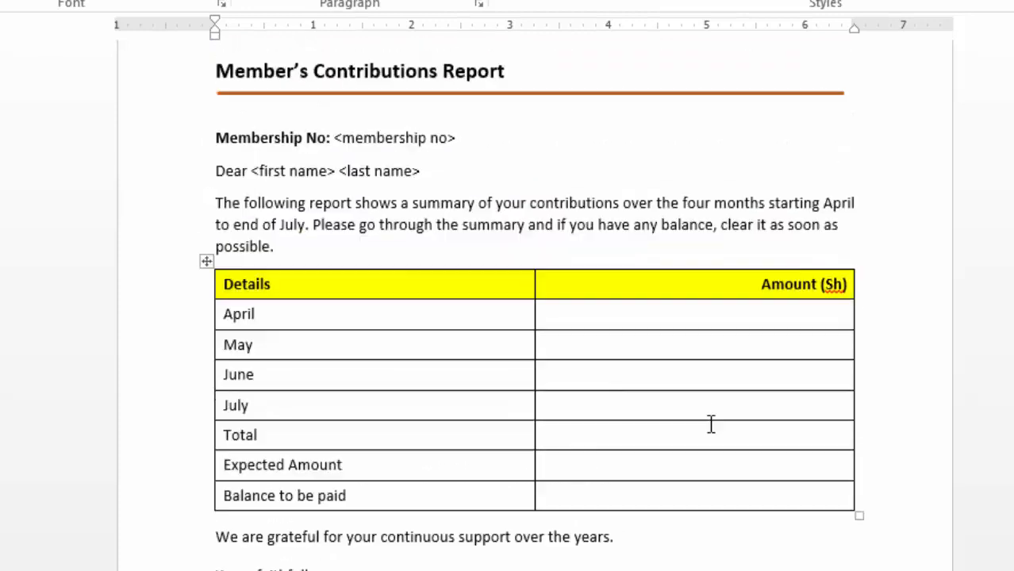
scroll(719, 454, "down", 4)
scroll(698, 445, "up", 4)
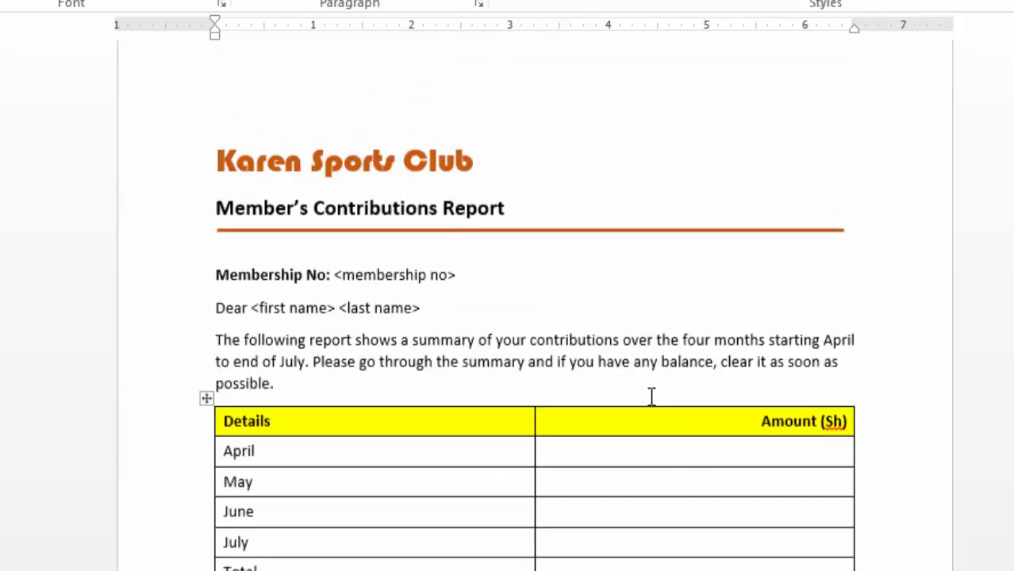
left_click(54, 9)
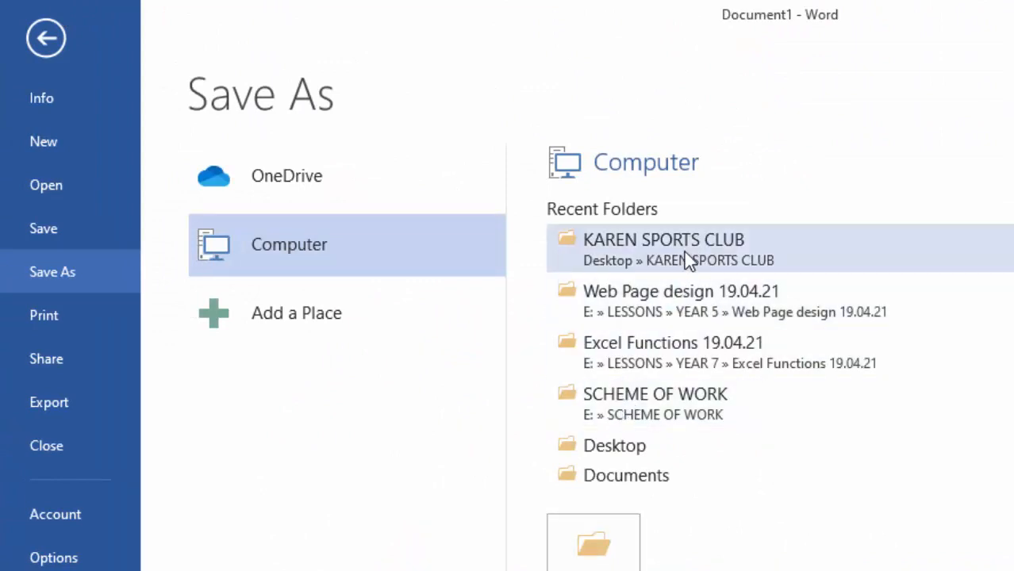
left_click(595, 555)
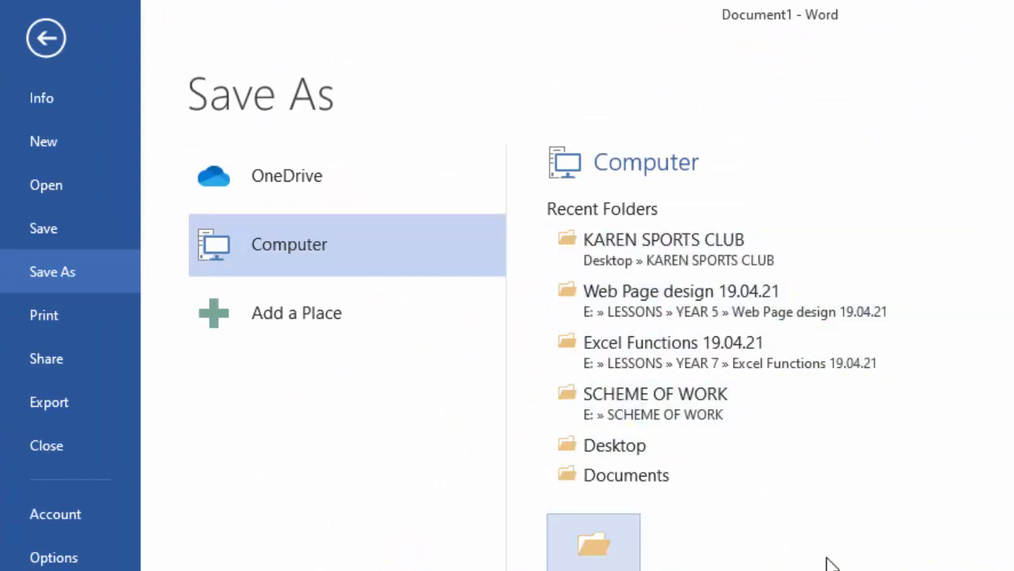
left_click(654, 476)
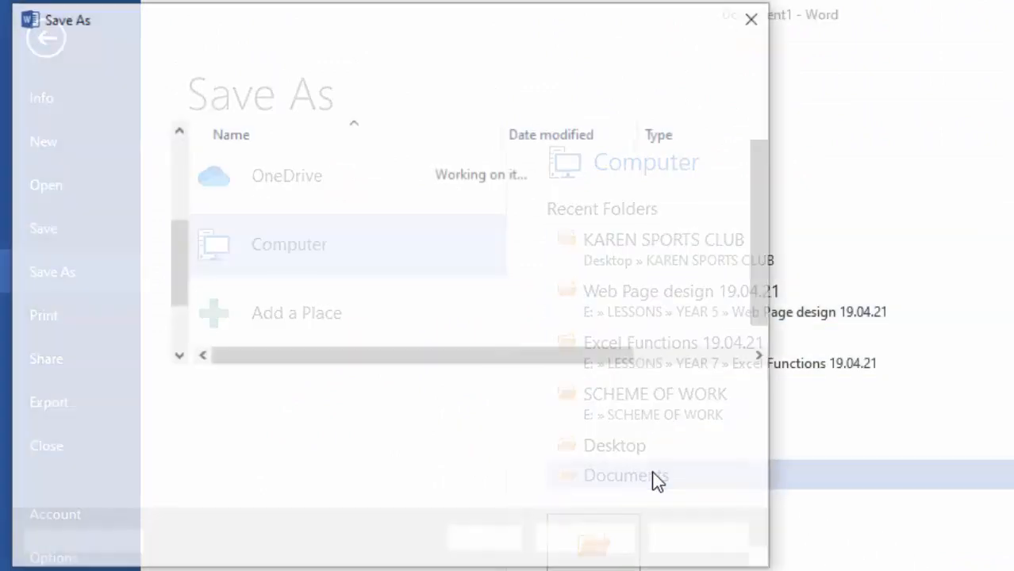
left_click(300, 390)
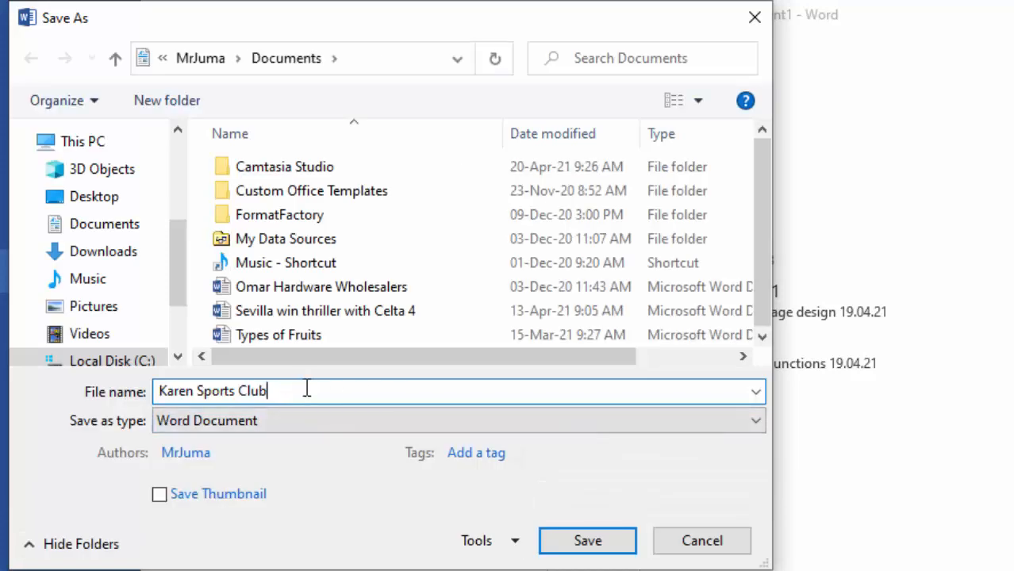
left_click_drag(296, 389, 79, 390)
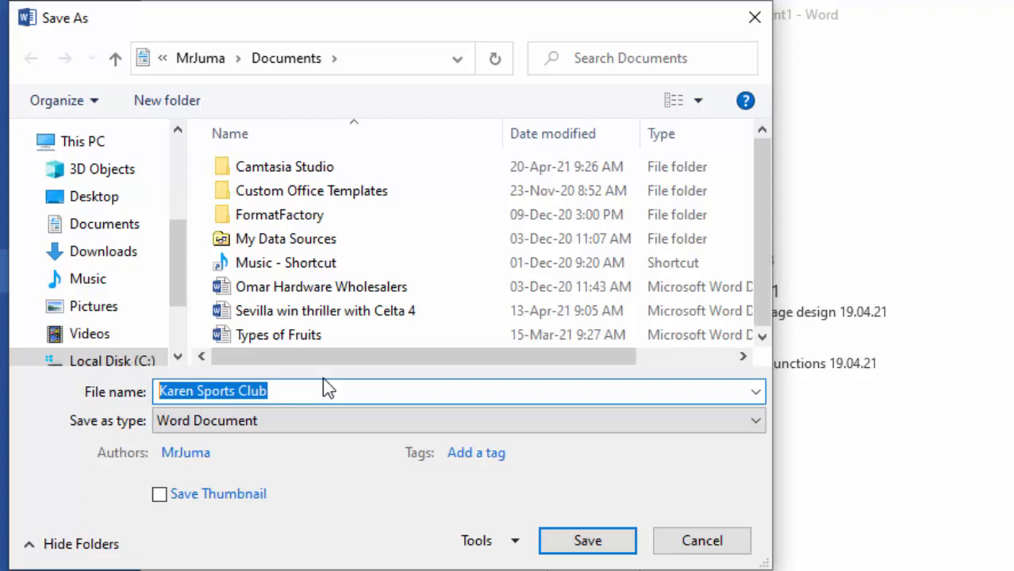
type("re")
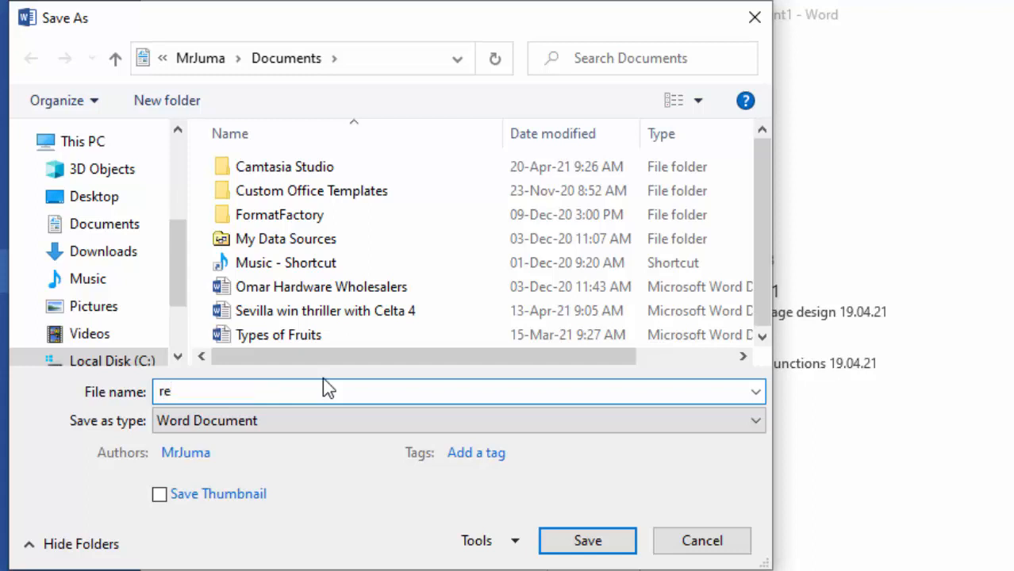
type("port")
left_click(595, 541)
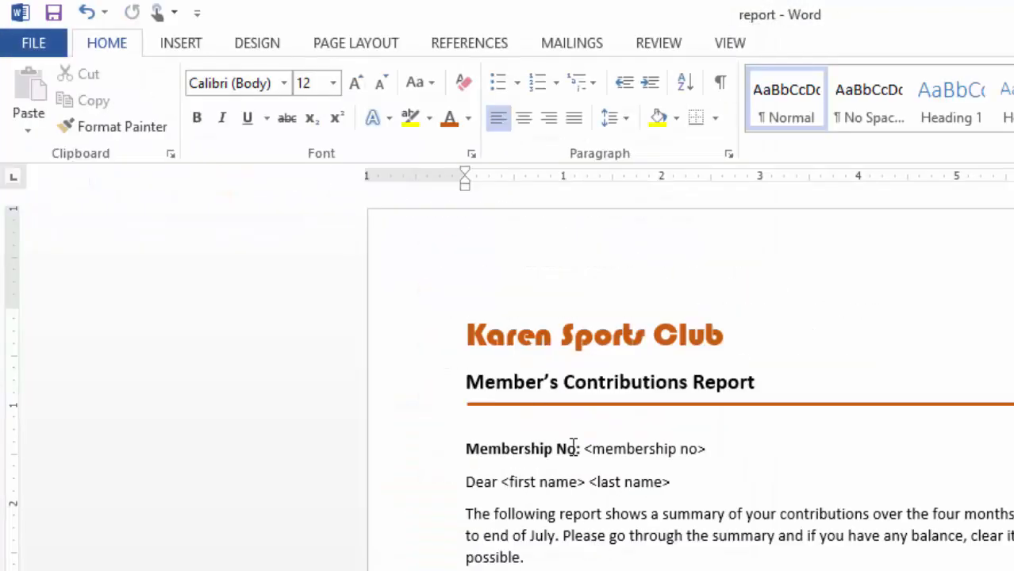
Step: Ignore all spelling flags for "Sh" in the table's Amount (Sh) heading
scroll(806, 396, "down", 4)
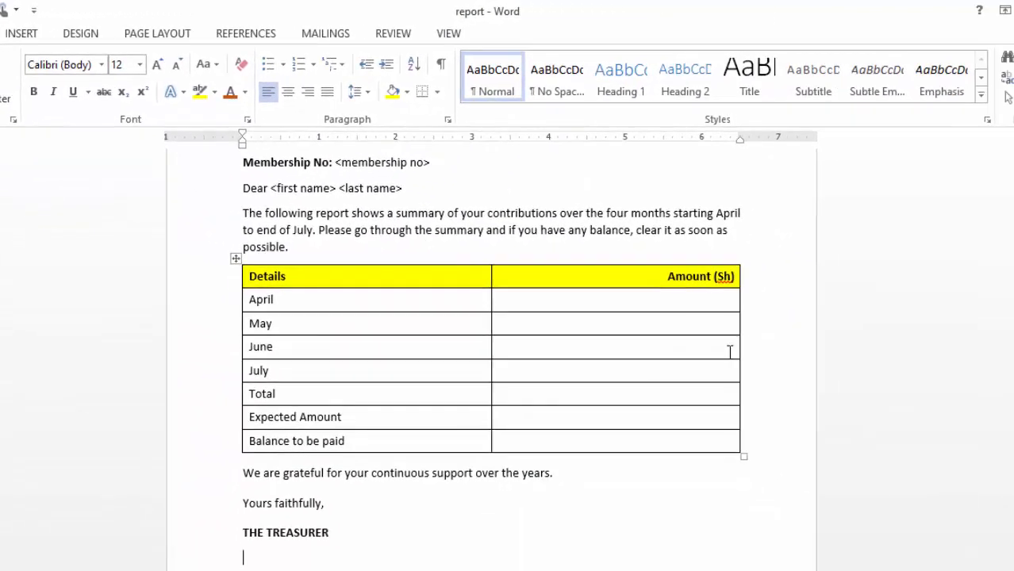
right_click(727, 277)
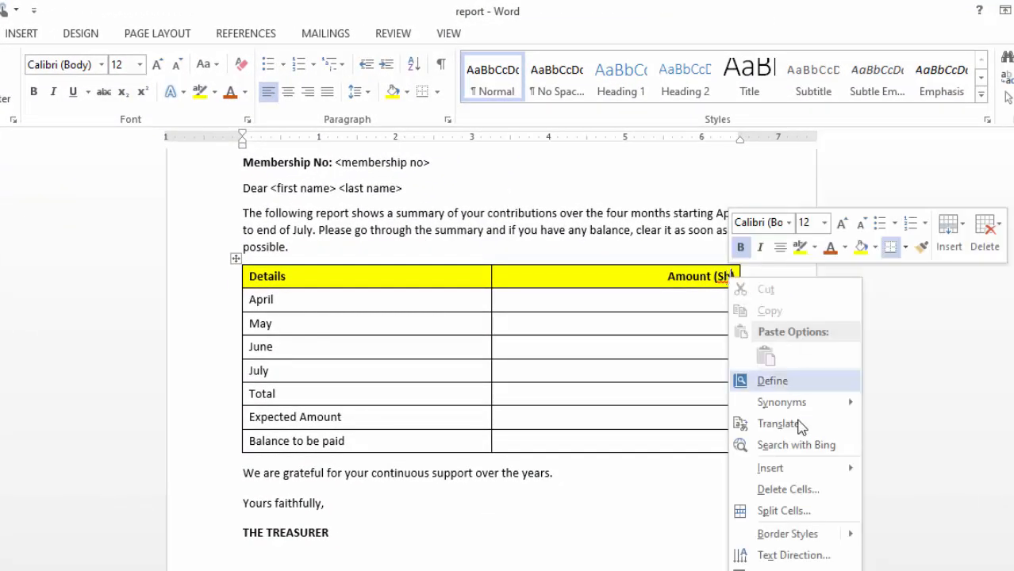
left_click(639, 372)
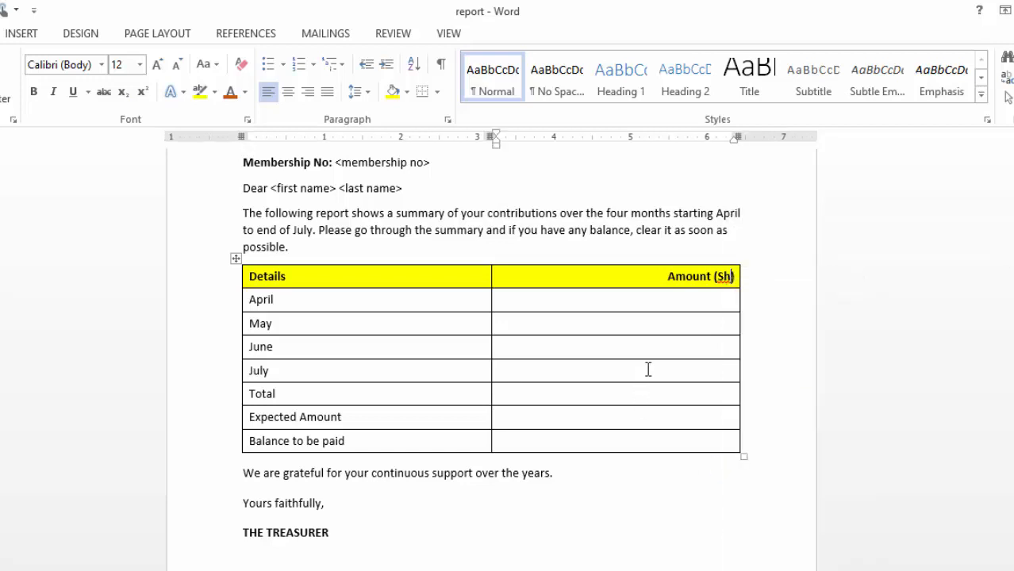
right_click(724, 276)
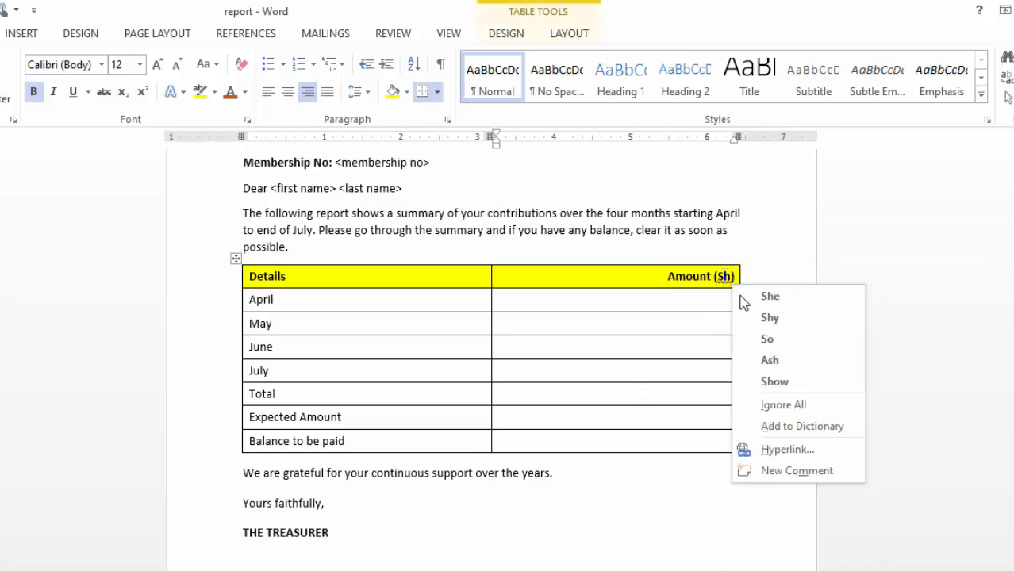
left_click(805, 405)
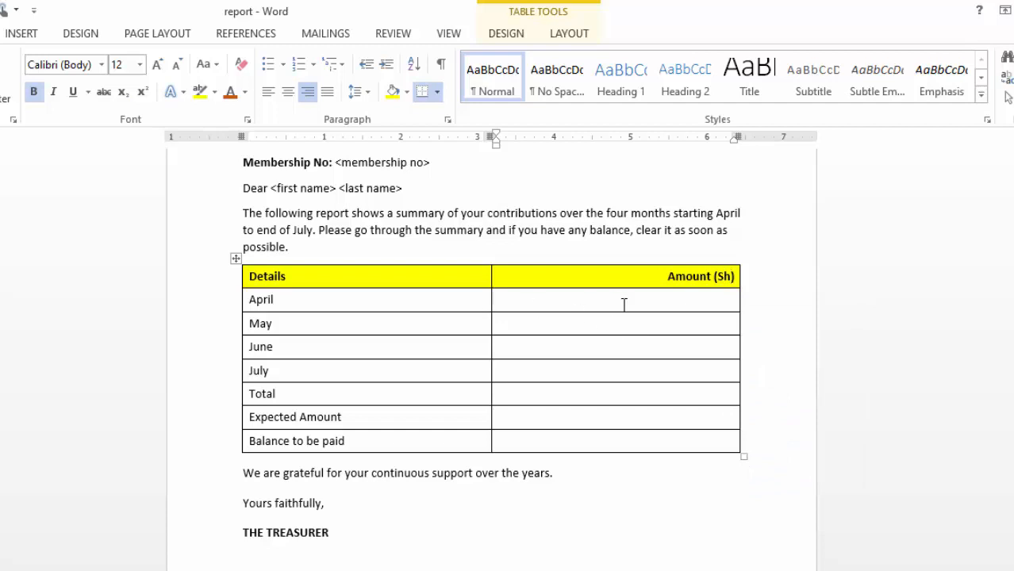
Step: Make the <membership no> placeholder bold and red
scroll(622, 303, "up", 3)
scroll(622, 302, "down", 1)
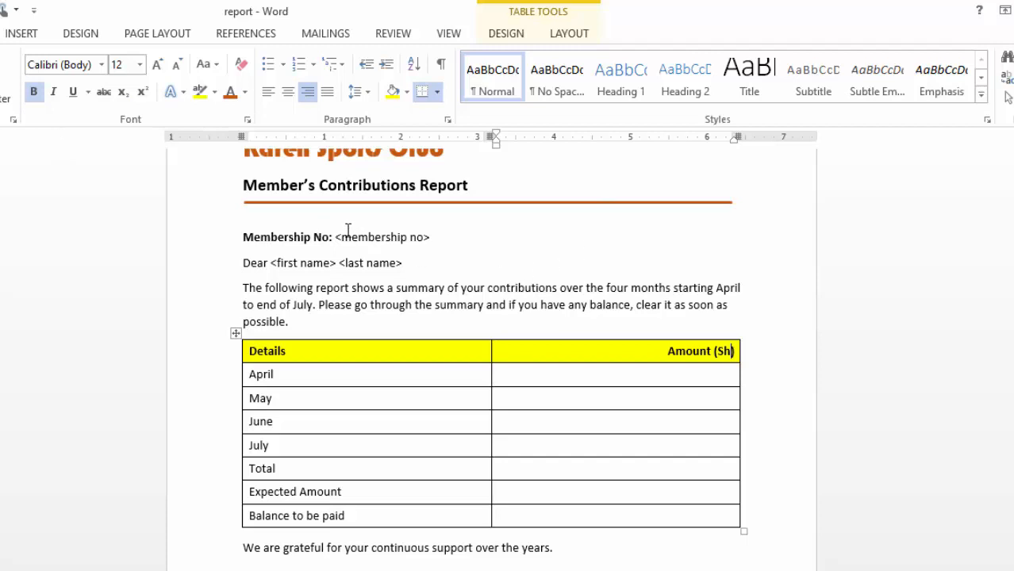
left_click_drag(335, 236, 437, 237)
scroll(555, 255, "up", 2)
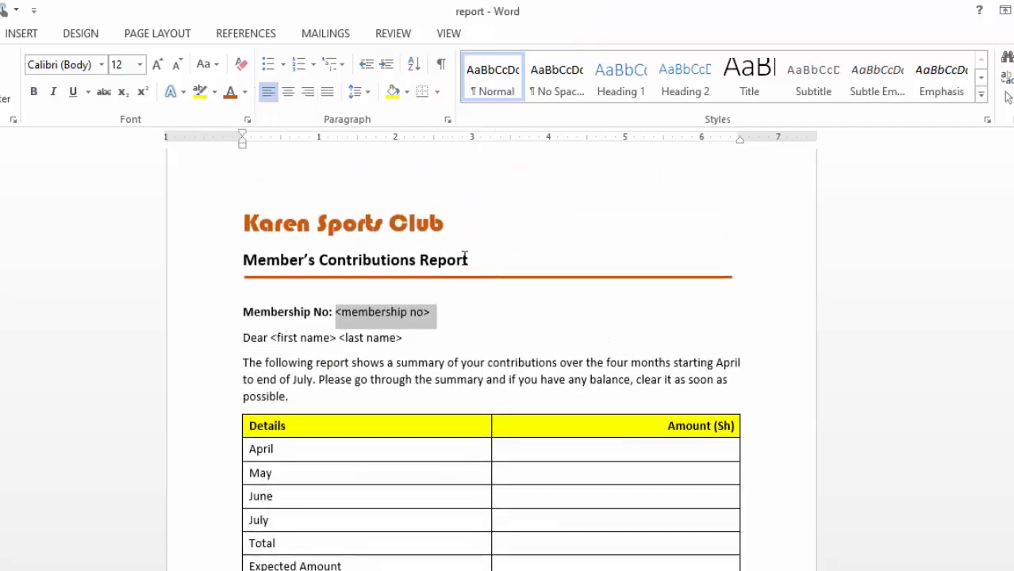
left_click(34, 92)
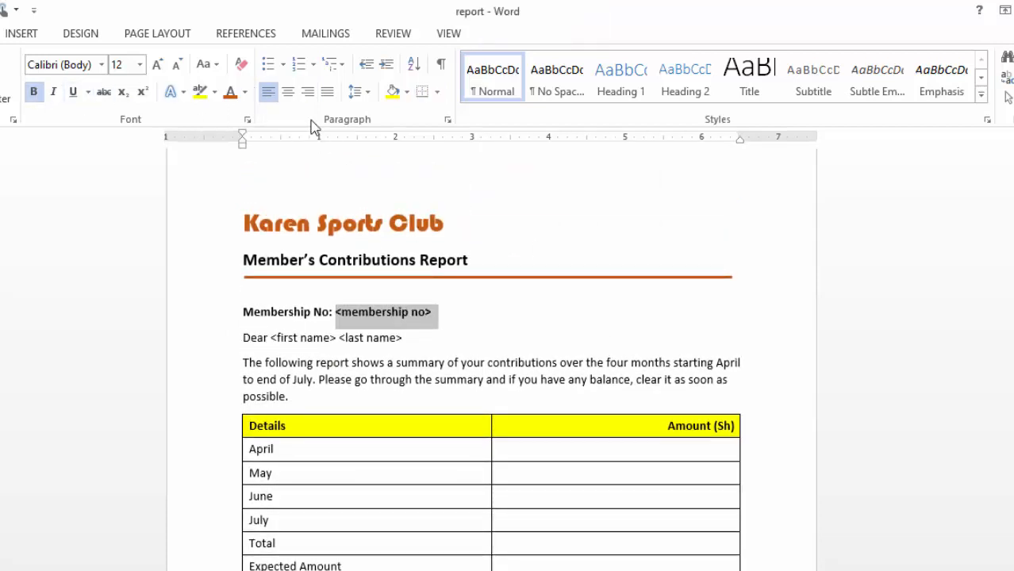
left_click(245, 92)
left_click(245, 252)
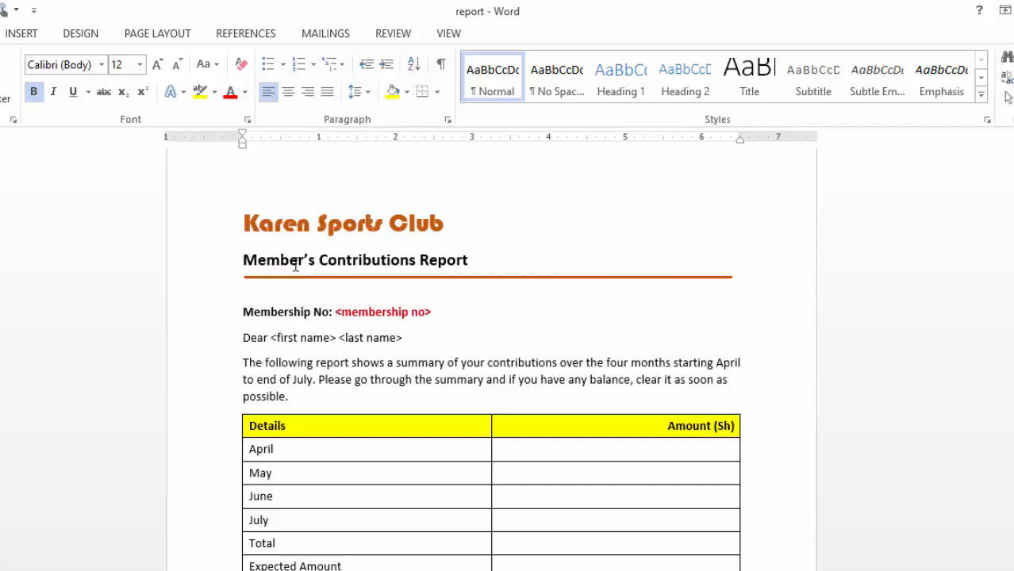
left_click(605, 324)
Step: Make the <first name> and <last name> placeholders in the salutation bold and red
left_click_drag(271, 337, 412, 338)
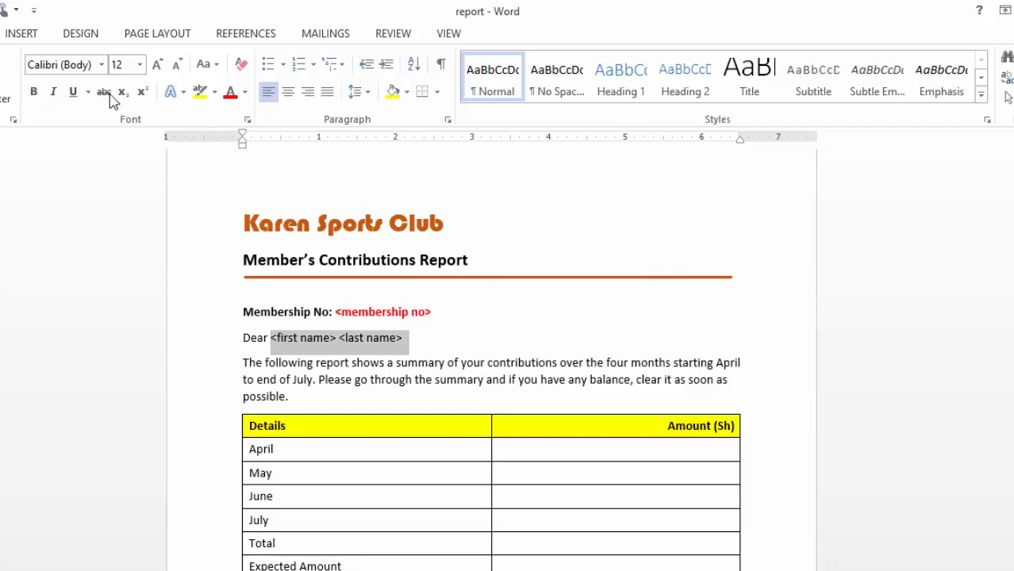
left_click(33, 92)
left_click(230, 93)
left_click(577, 309)
scroll(635, 277, "down", 5)
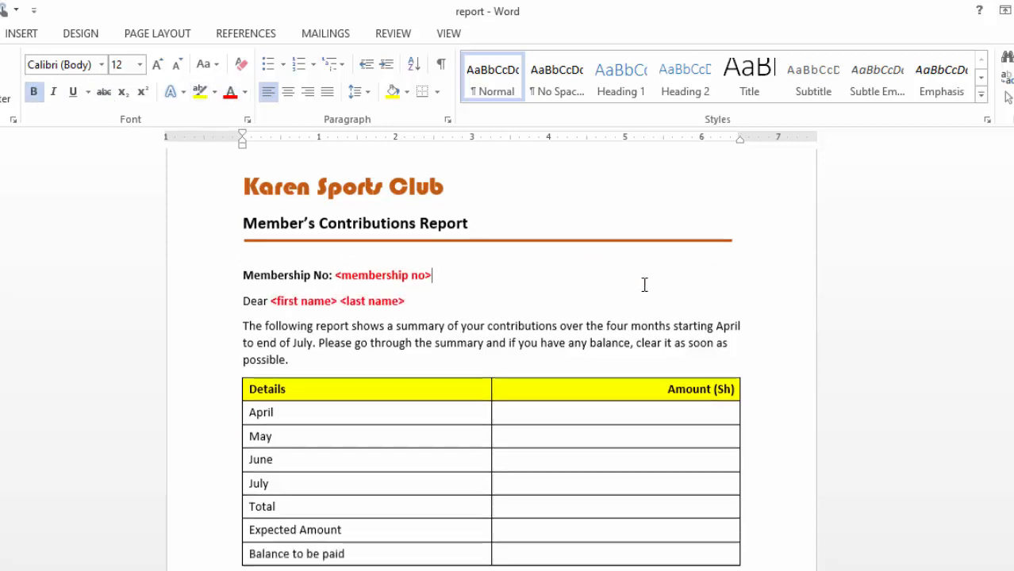
scroll(577, 390, "up", 6)
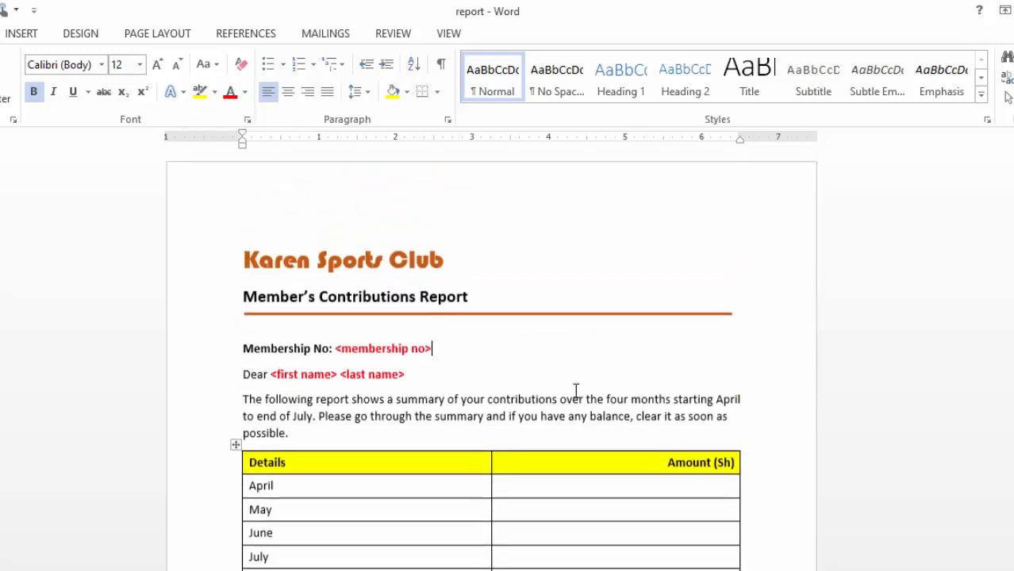
scroll(575, 385, "down", 7)
scroll(568, 381, "down", 3)
scroll(568, 379, "up", 6)
scroll(570, 377, "up", 1)
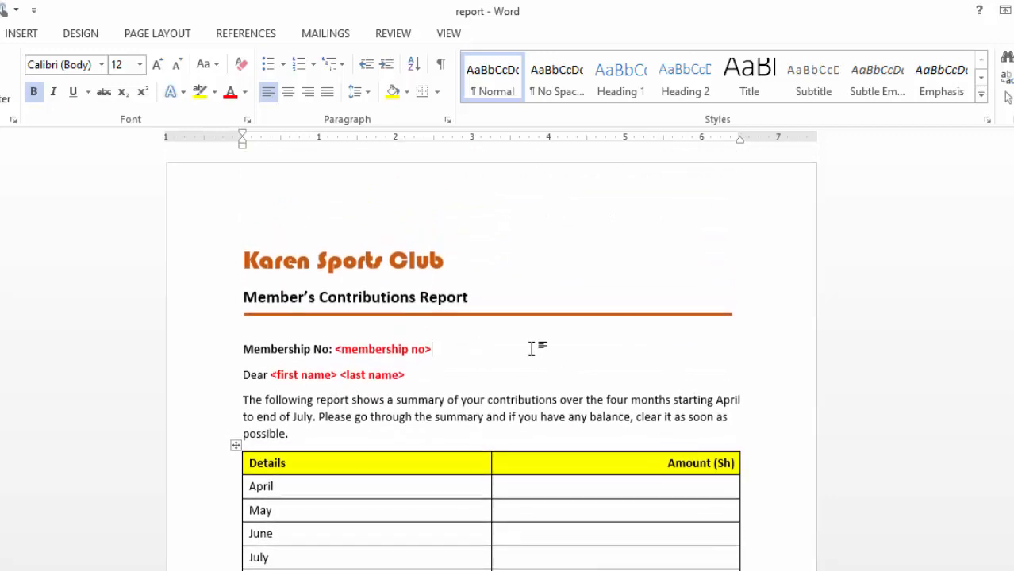
Step: Save the changes to the report and start the Step-by-Step Mail Merge Wizard
left_click(318, 32)
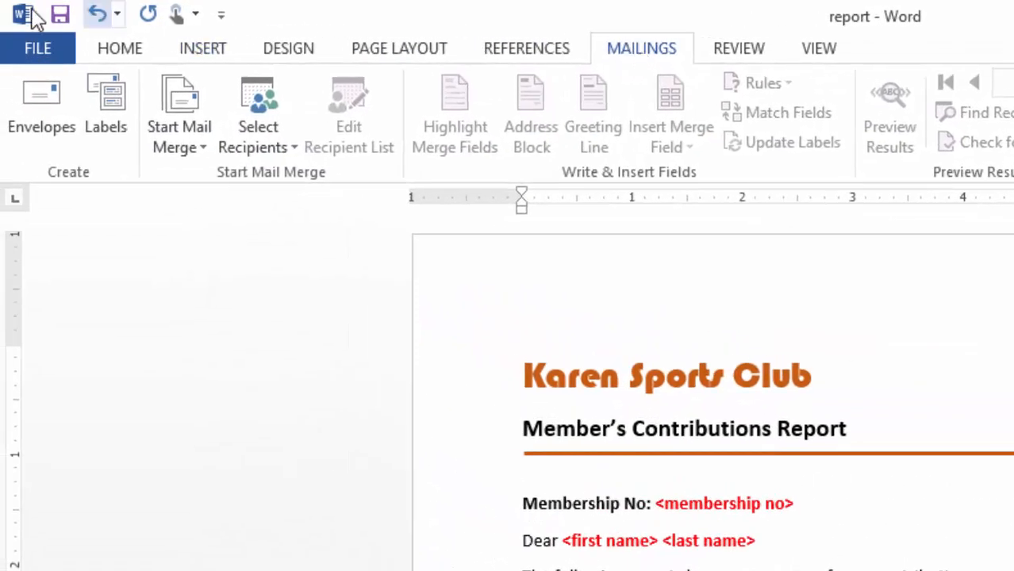
left_click(60, 14)
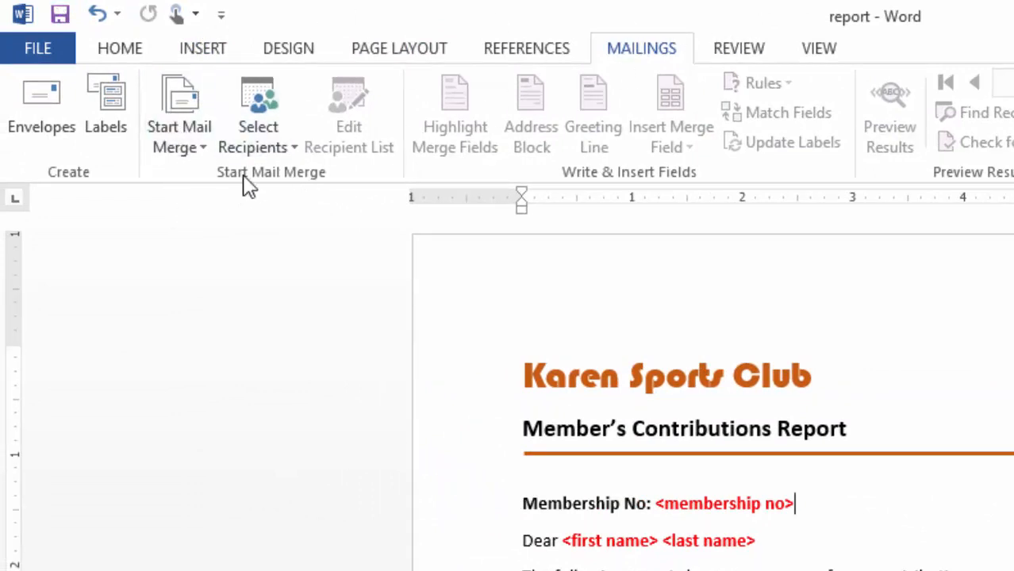
left_click(199, 153)
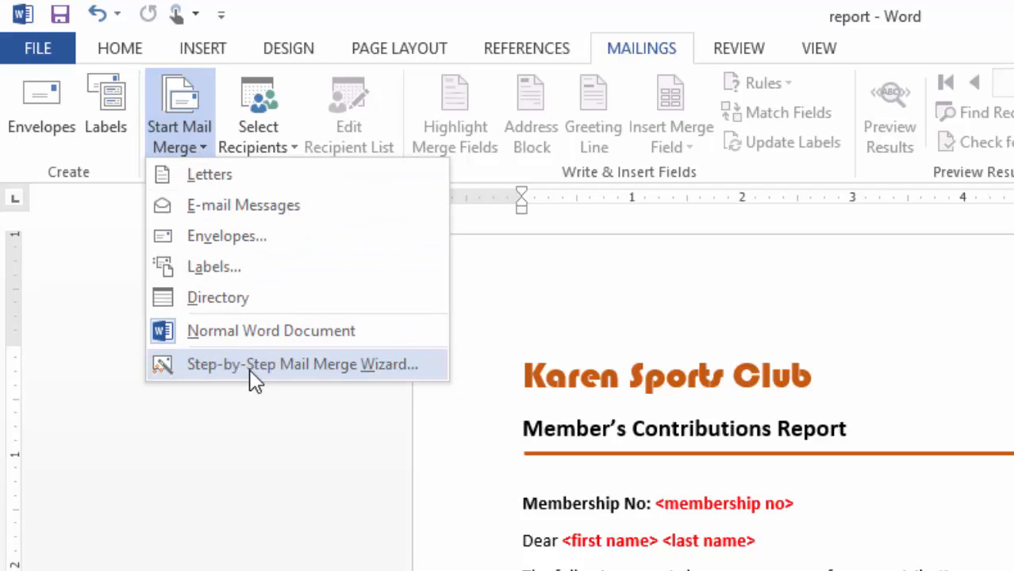
left_click(262, 370)
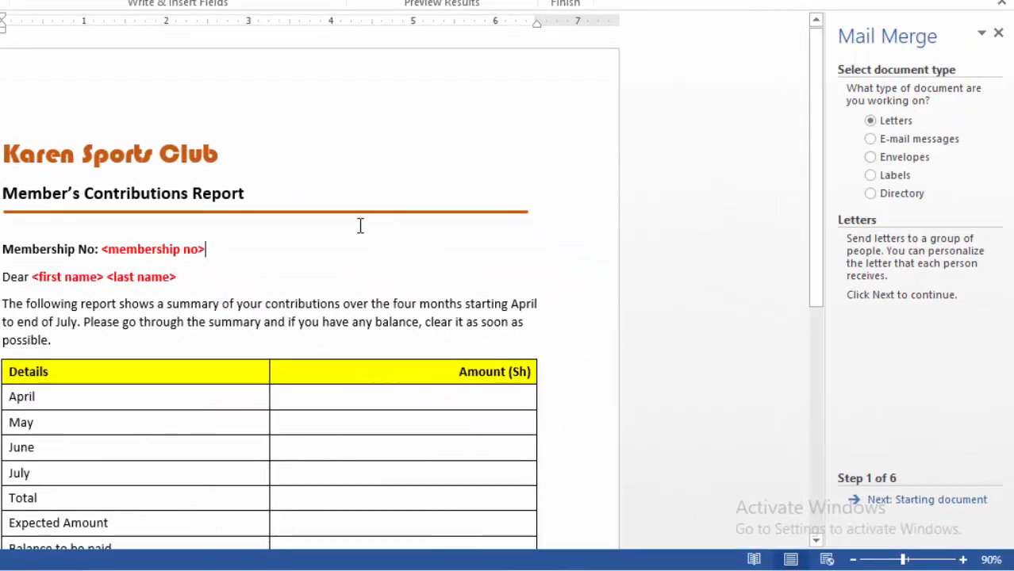
scroll(240, 306, "down", 2)
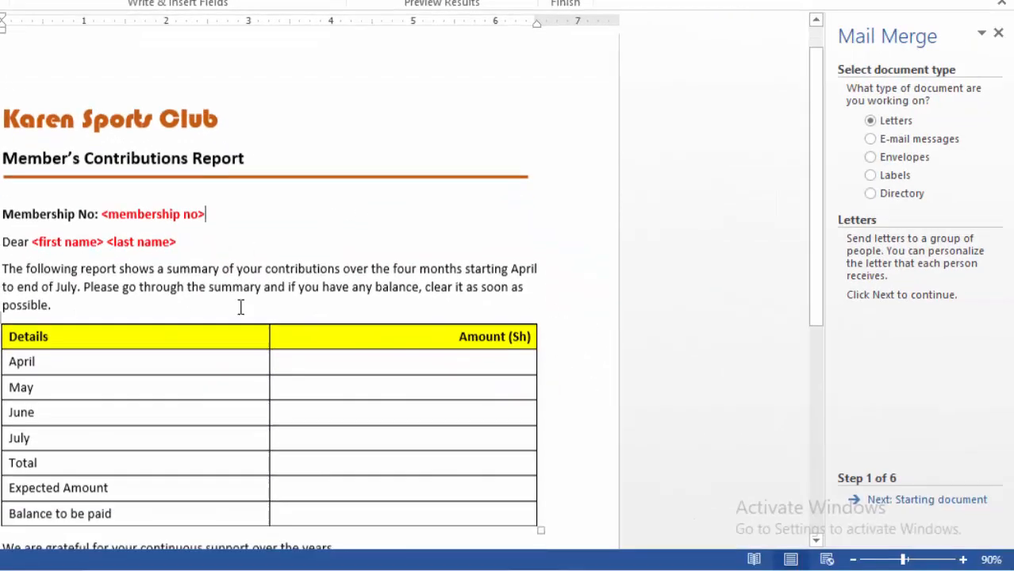
scroll(231, 254, "up", 1)
scroll(254, 268, "up", 1)
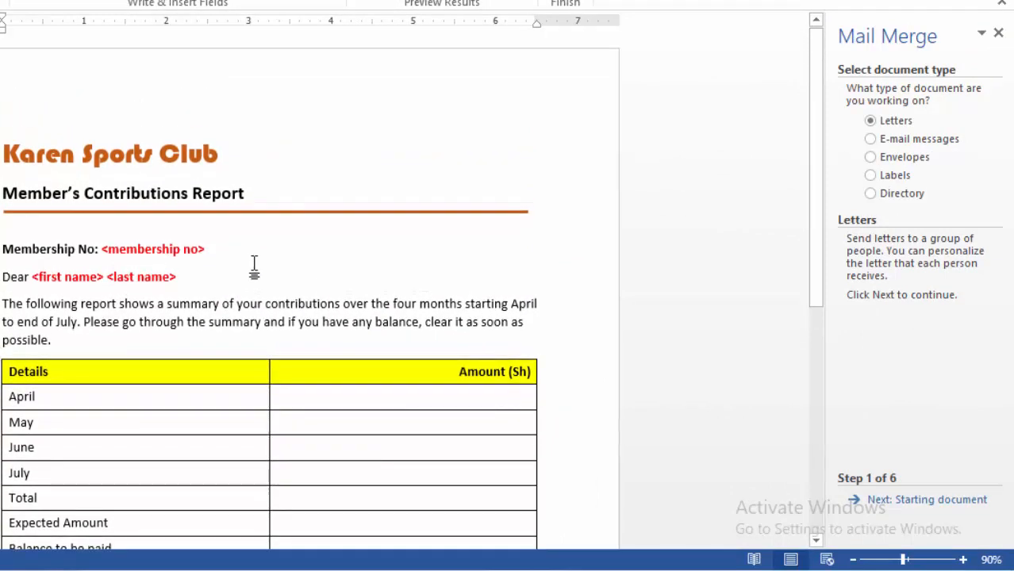
scroll(256, 265, "down", 3)
scroll(257, 263, "down", 1)
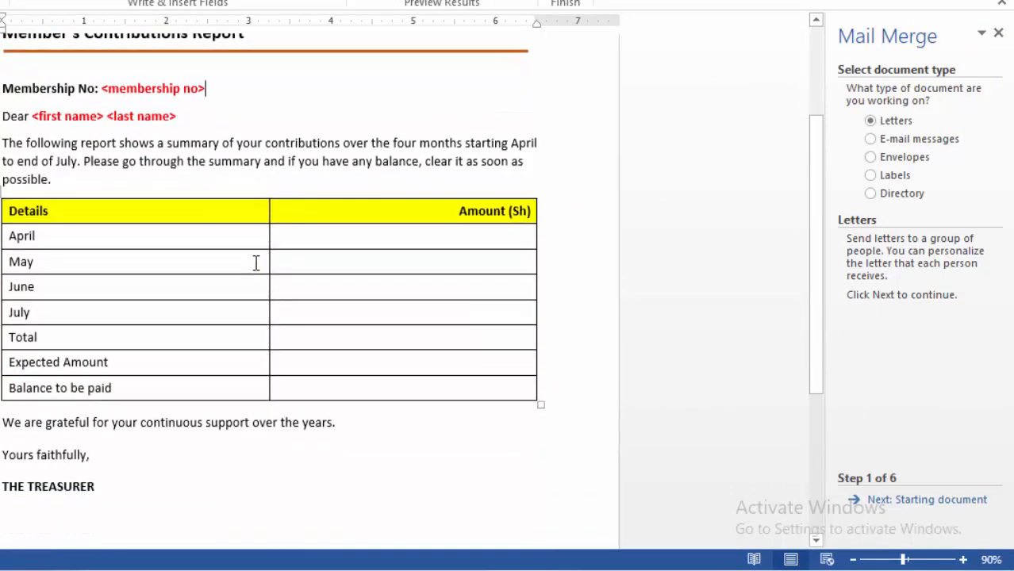
Step: Keep Letters as the document type and the current document as the starting document, and proceed to selecting recipients
scroll(257, 264, "up", 3)
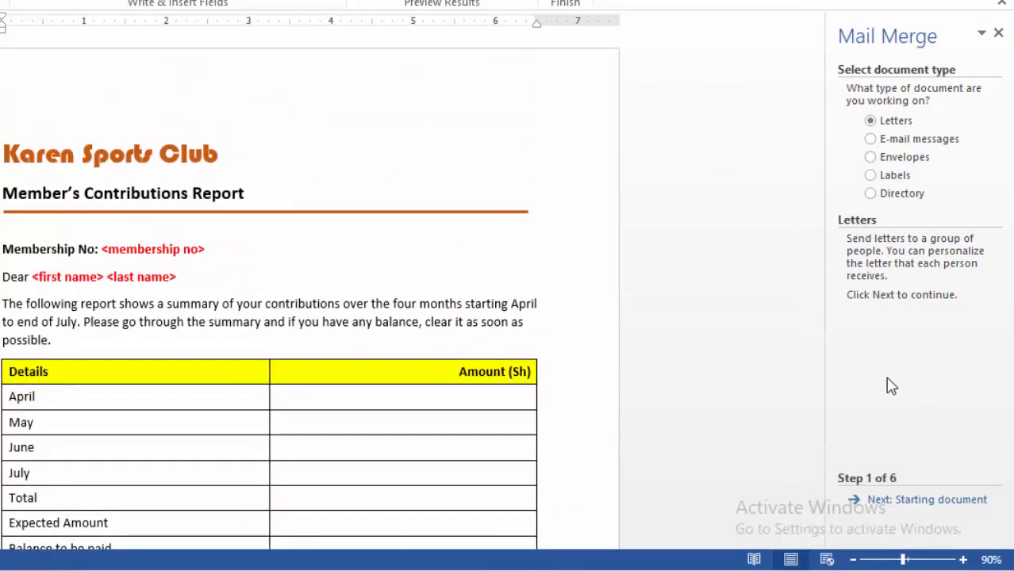
left_click(898, 505)
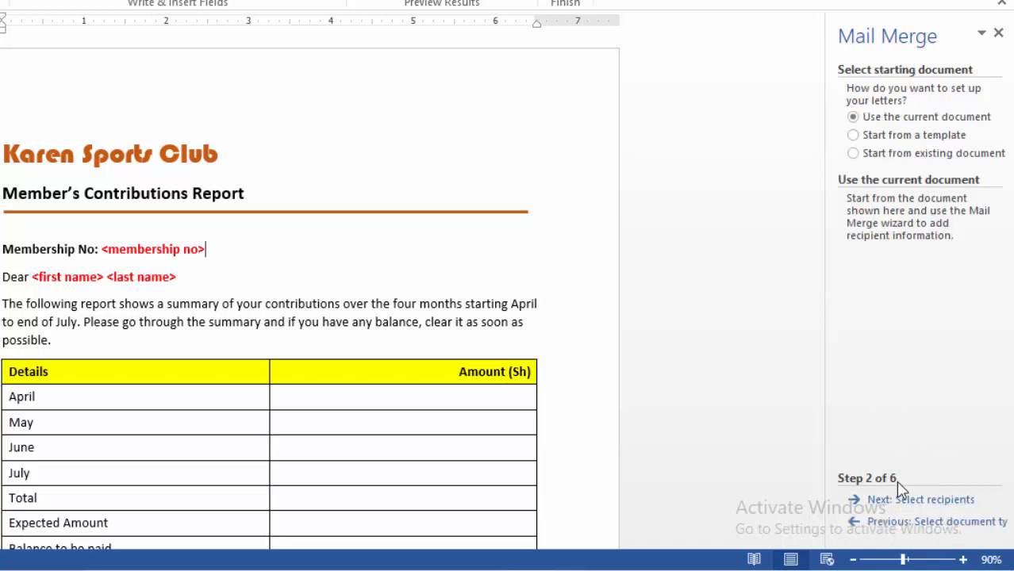
left_click(892, 504)
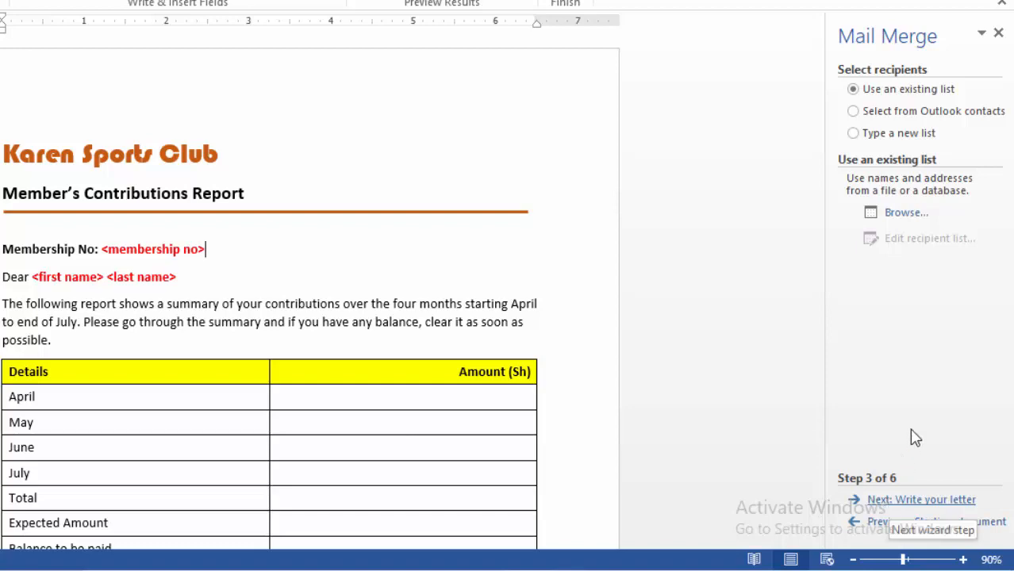
Step: Use AMOUNT QUERY from the KAREN SPORTS CLUB database in the Documents folder as the recipient list
left_click(904, 215)
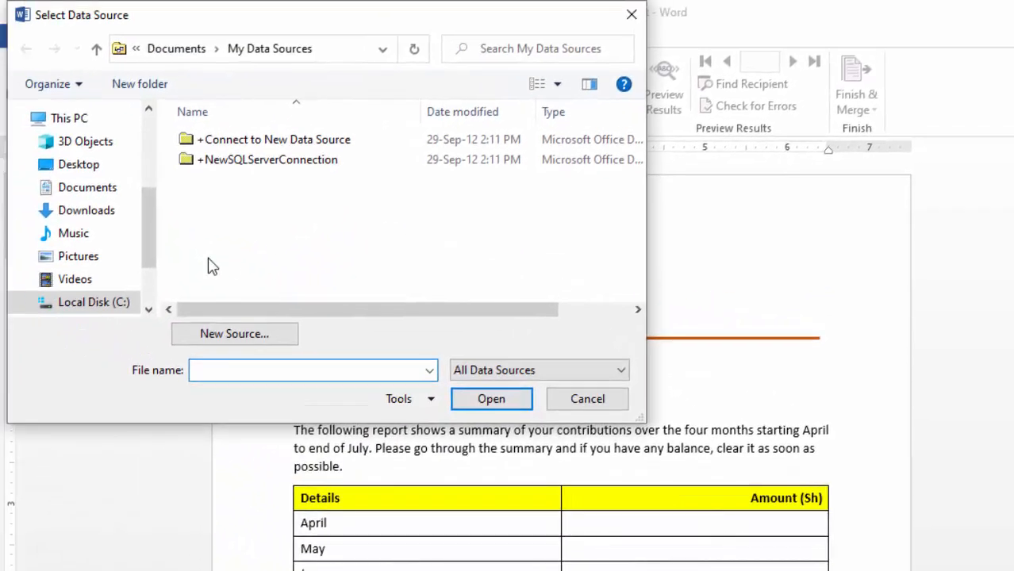
left_click(104, 189)
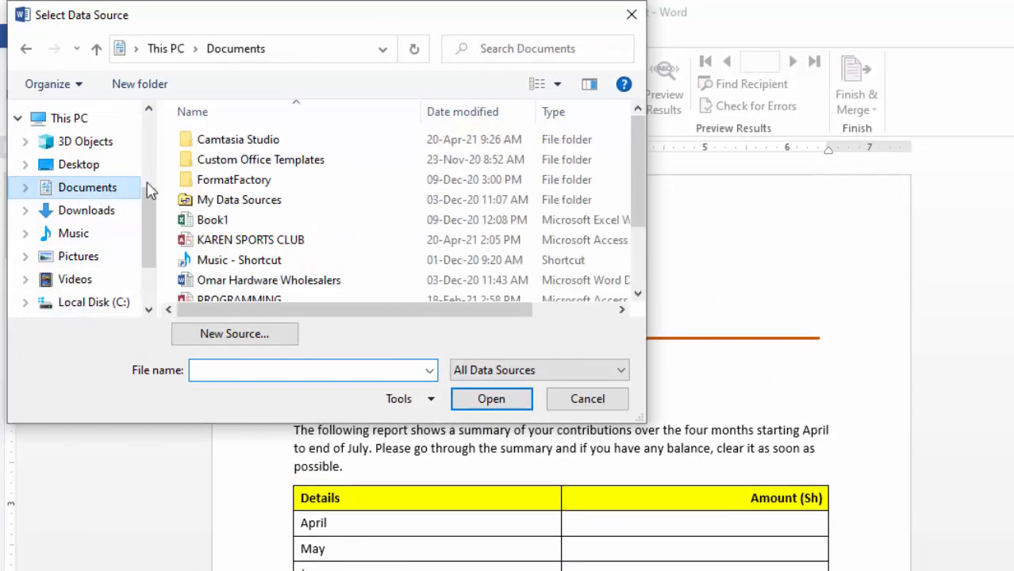
left_click(279, 243)
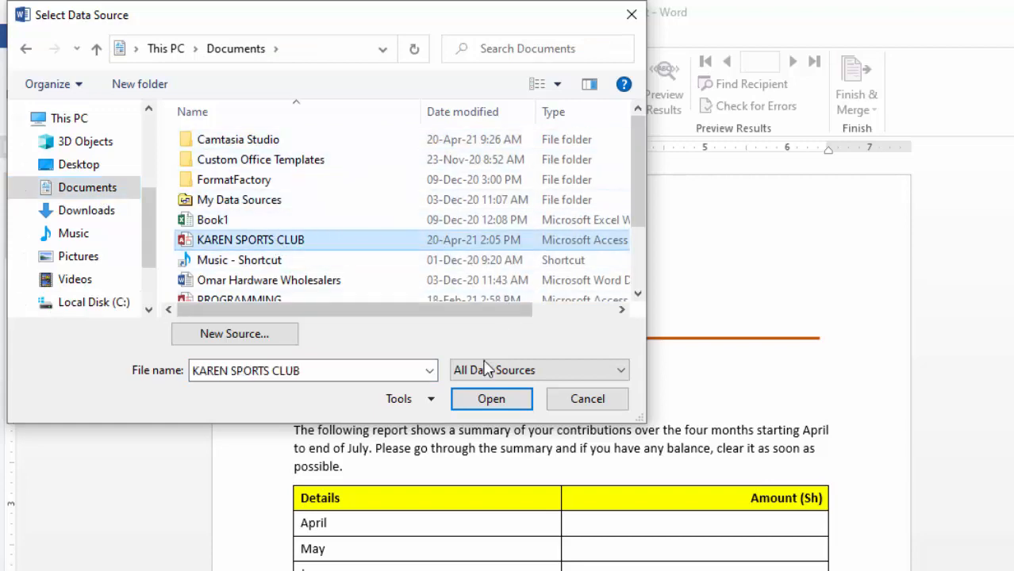
left_click(490, 403)
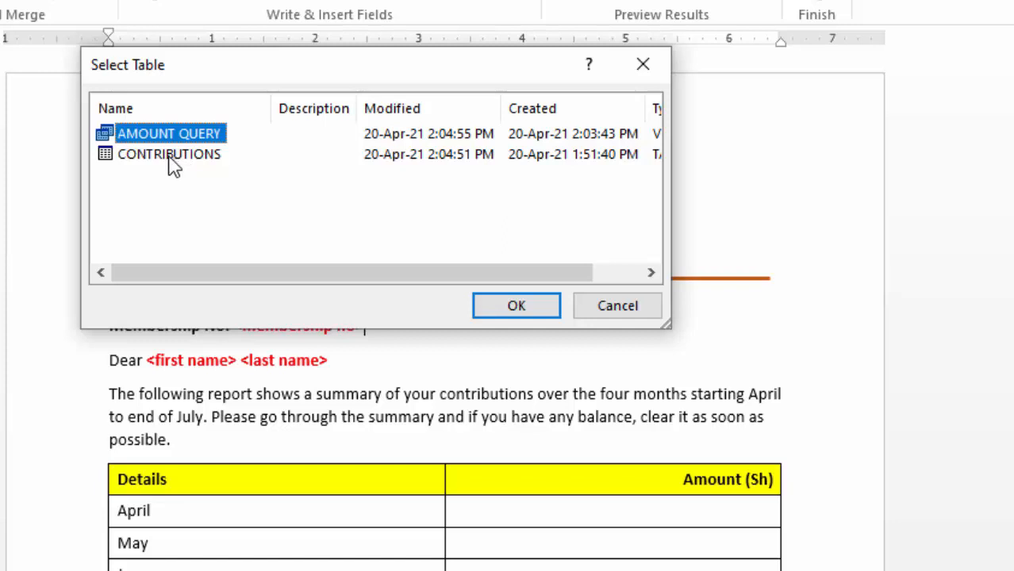
left_click(168, 158)
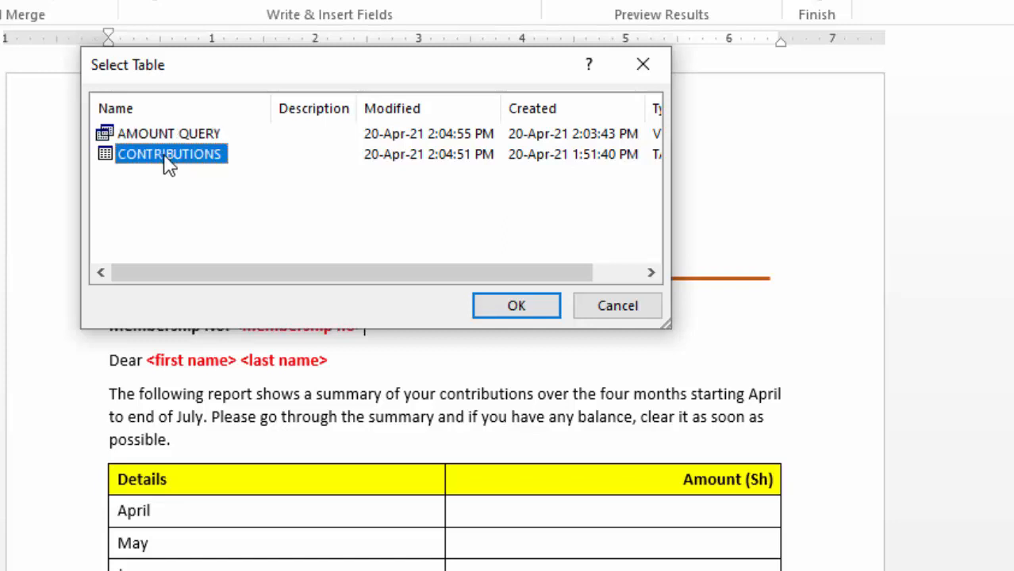
left_click(171, 135)
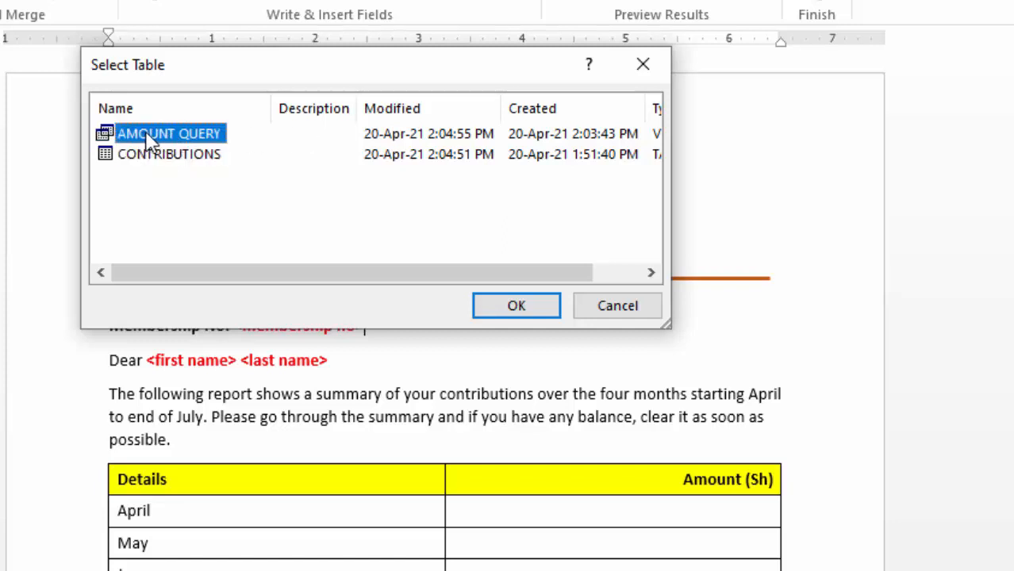
left_click(505, 312)
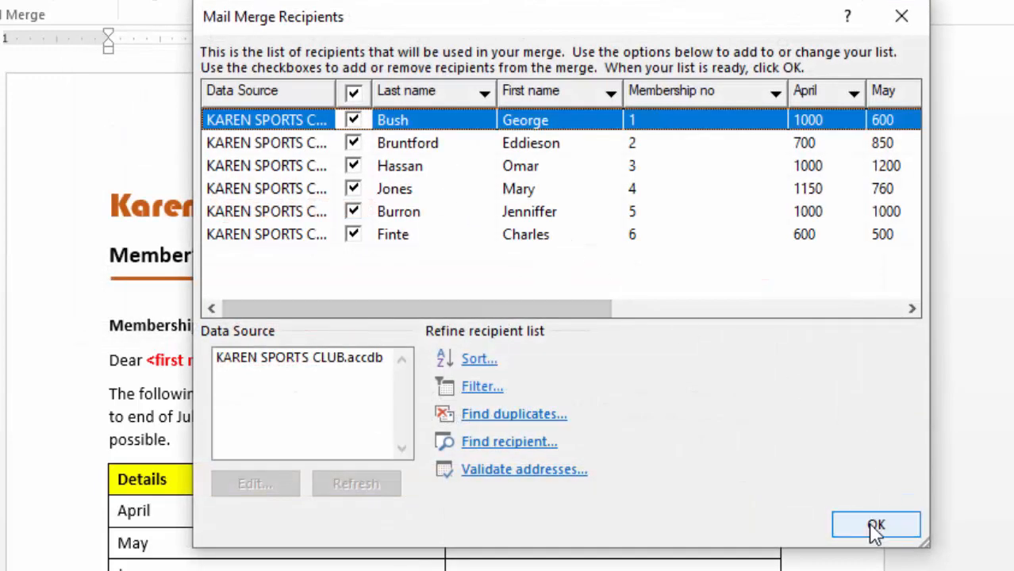
left_click(353, 166)
left_click(354, 189)
left_click(354, 212)
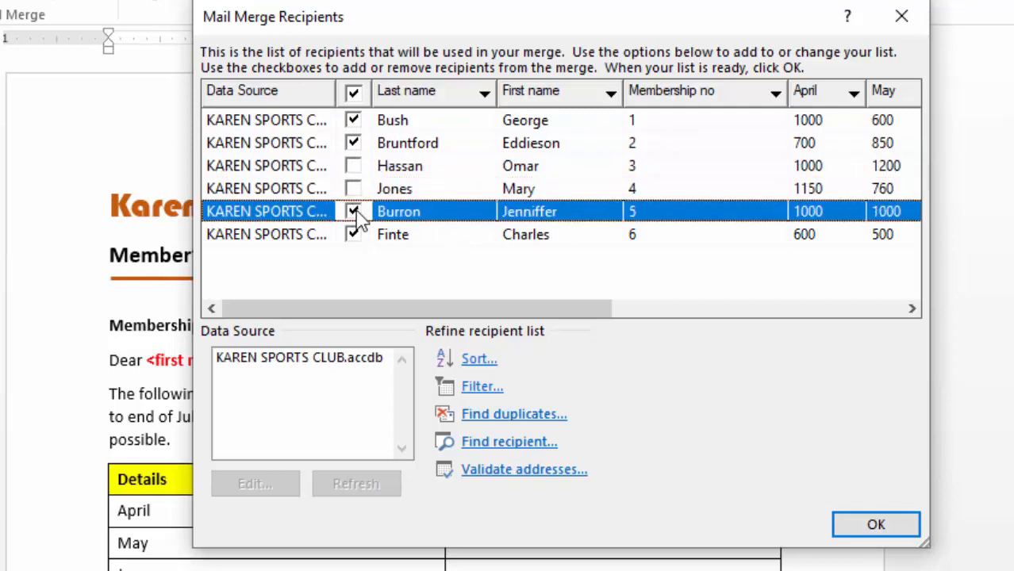
left_click(354, 95)
left_click(354, 95)
Step: Accept the recipient list with all members included and replace the <membership no> placeholder with the Membership_no merge field
left_click(878, 524)
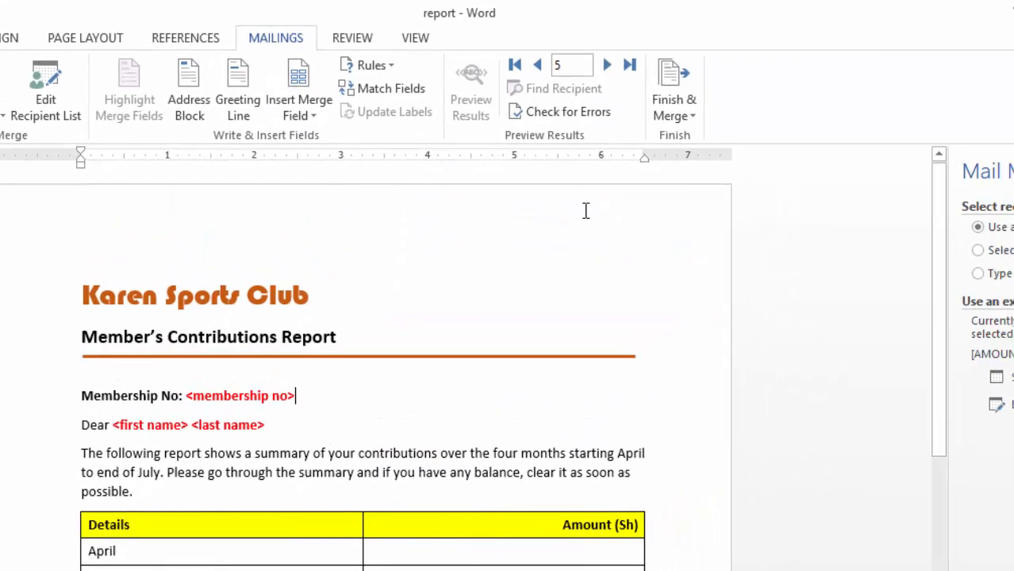
left_click(309, 102)
left_click_drag(188, 399, 296, 397)
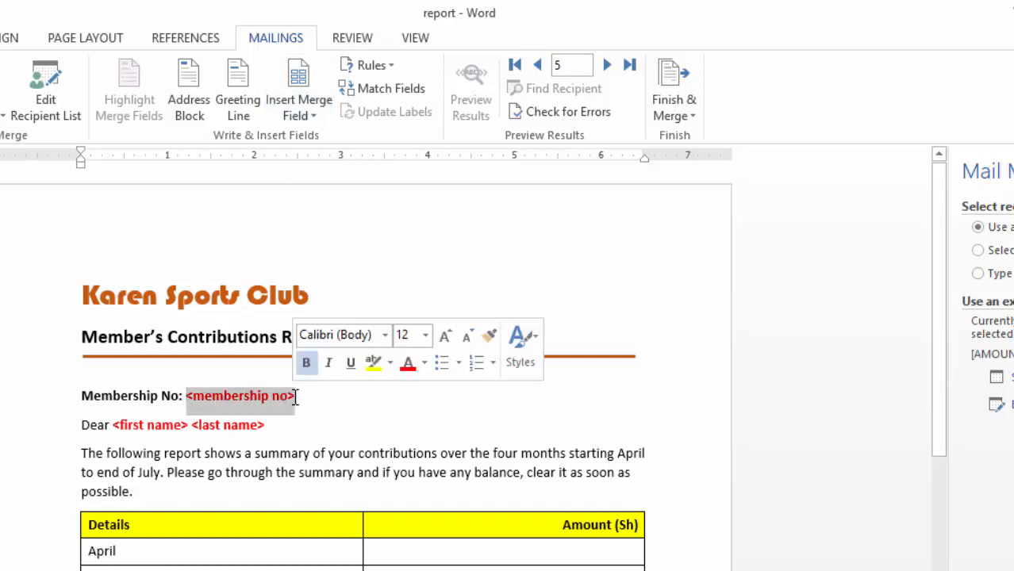
left_click(318, 117)
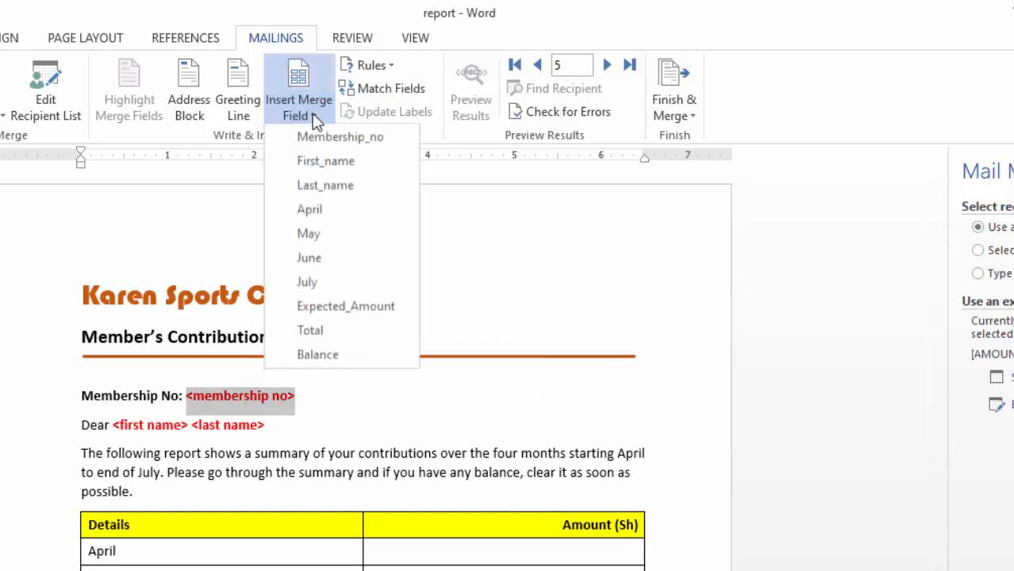
left_click(331, 137)
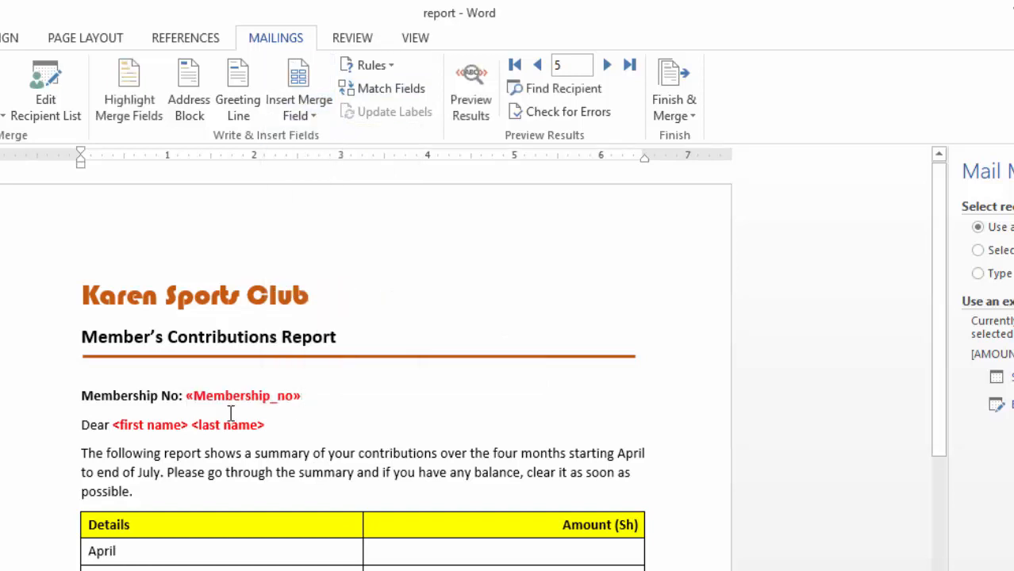
Step: Replace the salutation's <first name> and <last name> placeholders with the First_name and Last_name merge fields, separated by a space
left_click_drag(114, 425, 164, 425)
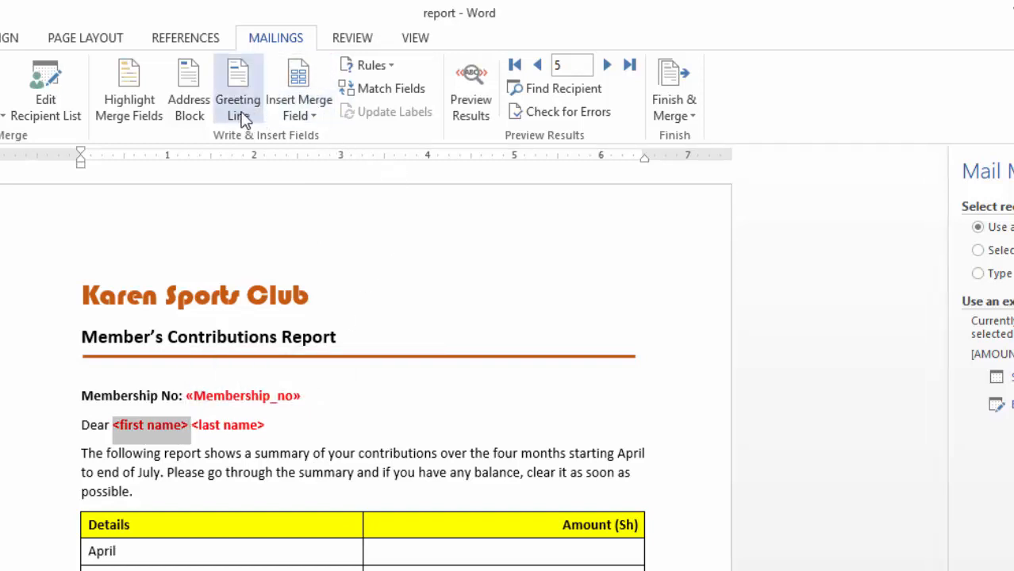
left_click(316, 120)
left_click(314, 160)
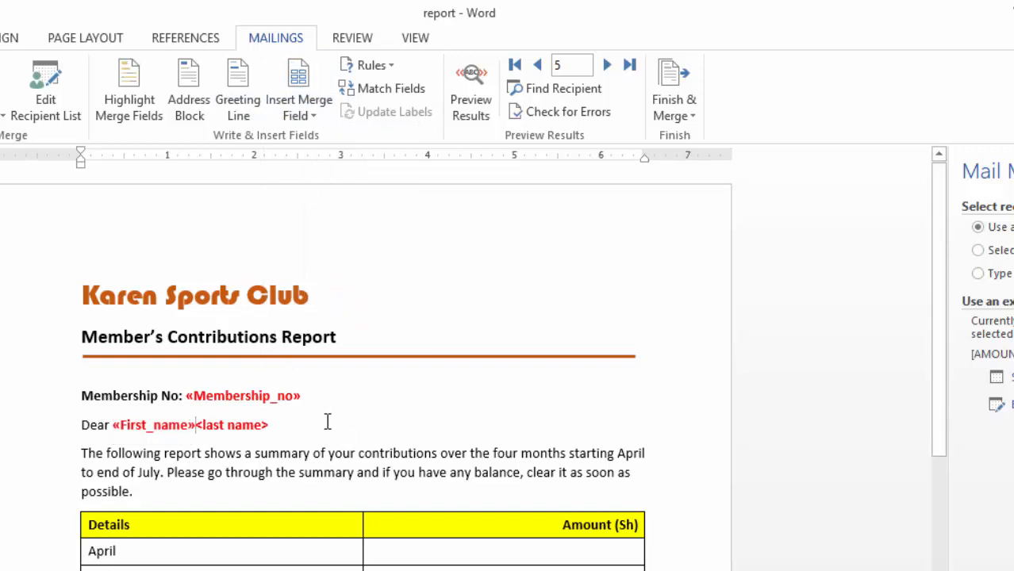
left_click_drag(200, 425, 273, 426)
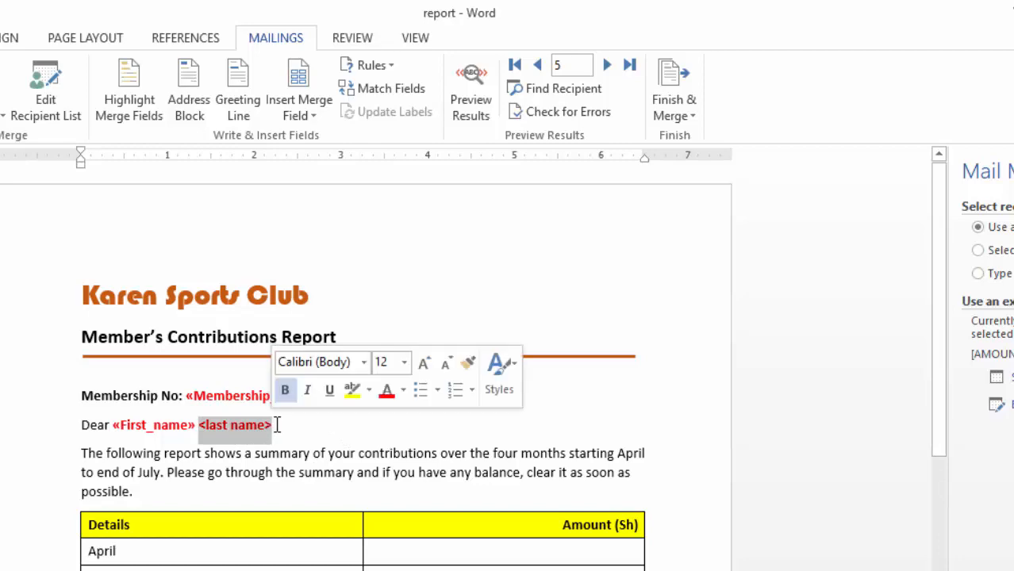
left_click(305, 113)
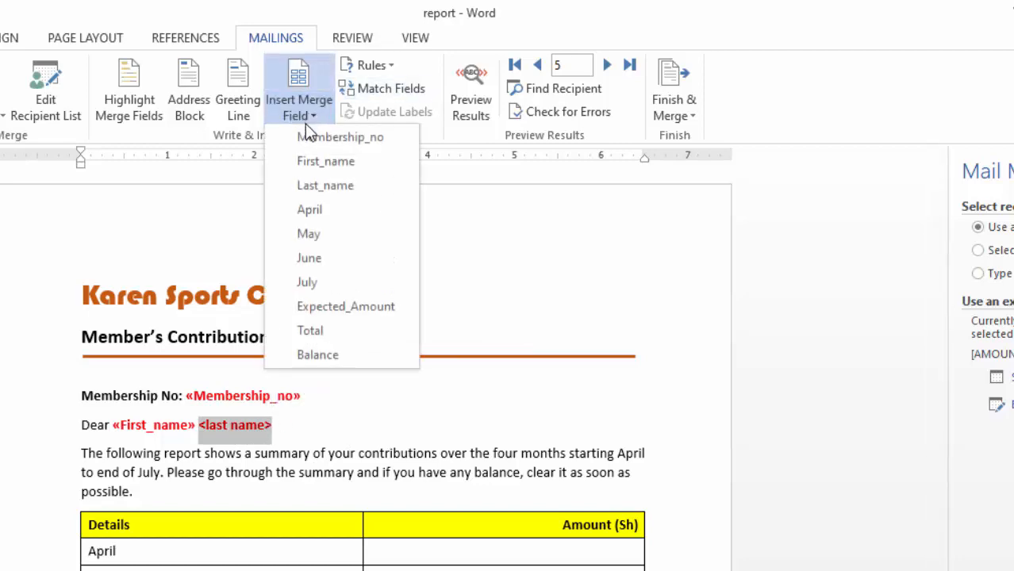
left_click(321, 186)
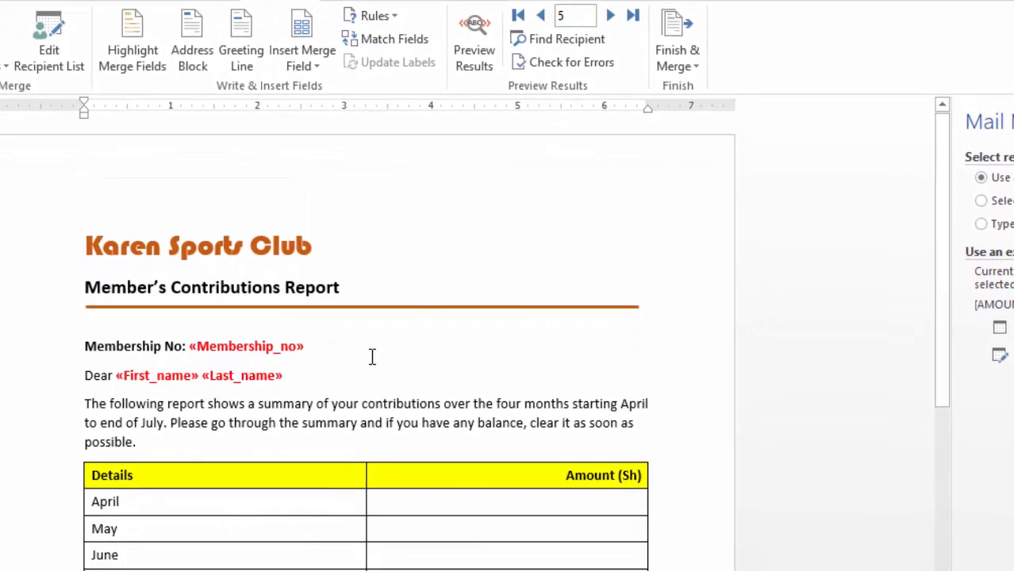
Step: Insert the April, May, June and July merge fields into the matching Amount (Sh) cells of the table
scroll(341, 393, "down", 6)
scroll(294, 382, "up", 2)
left_click(517, 333)
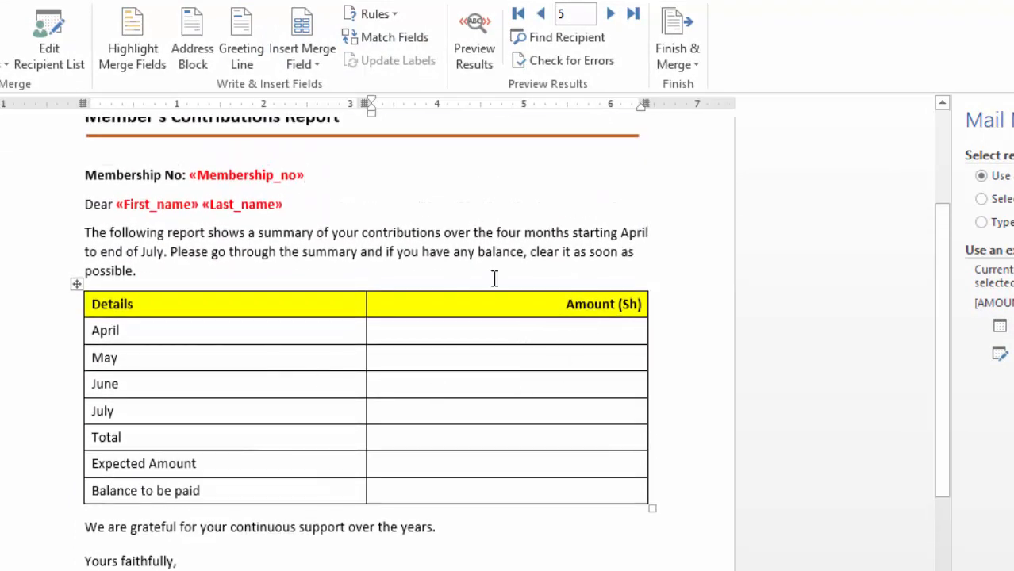
left_click(318, 60)
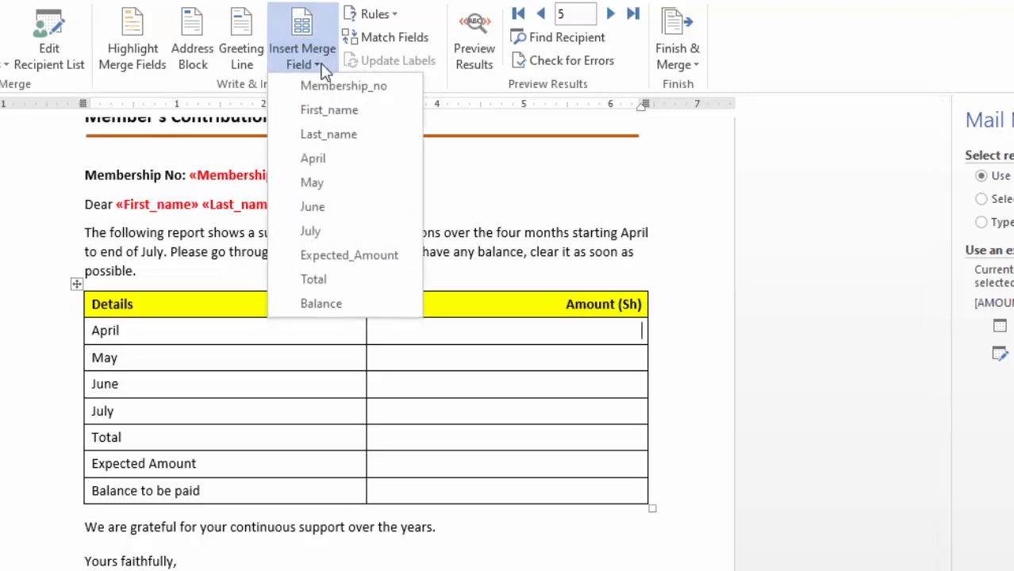
left_click(322, 158)
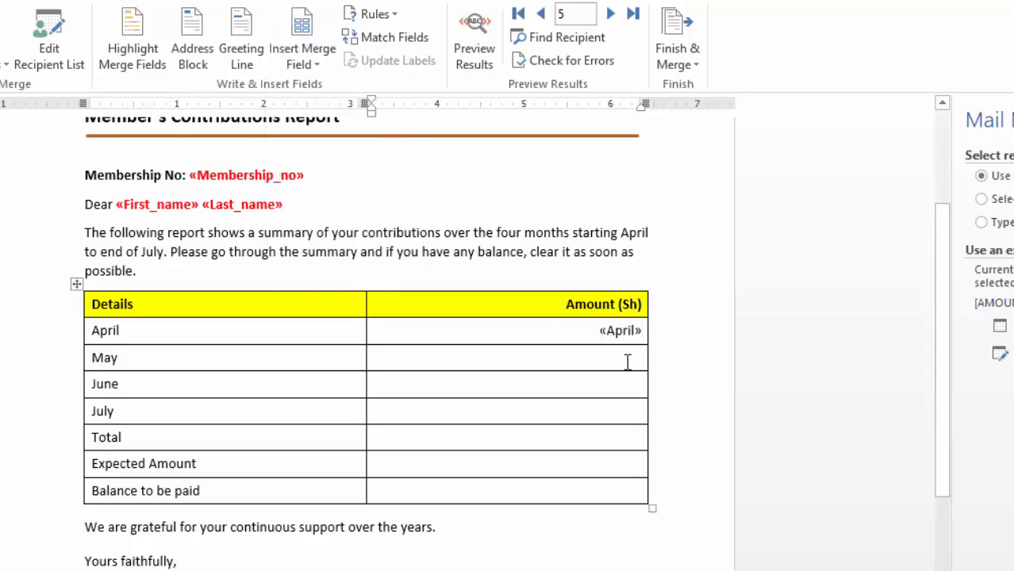
left_click(315, 64)
left_click(311, 182)
left_click(315, 66)
left_click(313, 207)
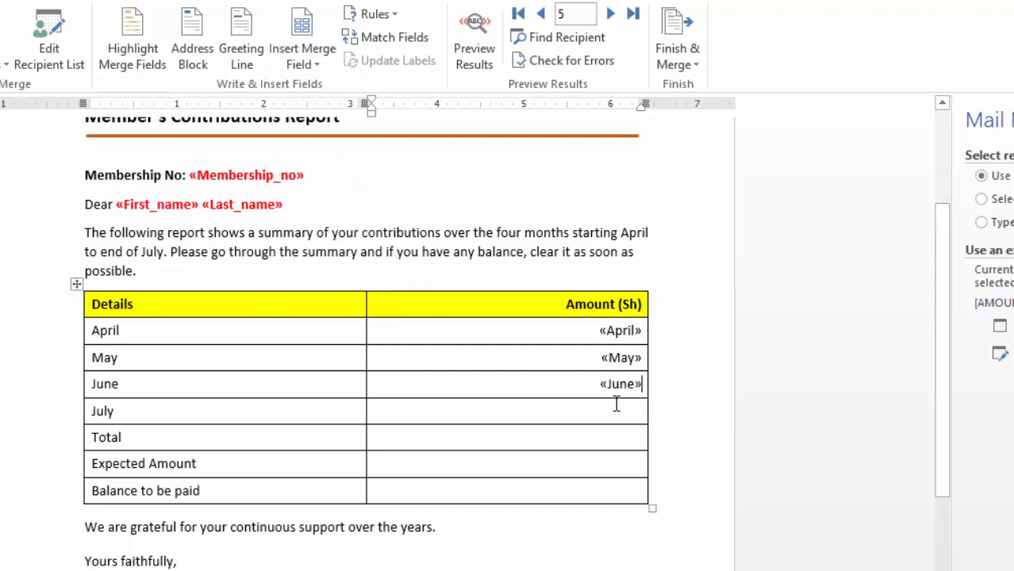
left_click(322, 70)
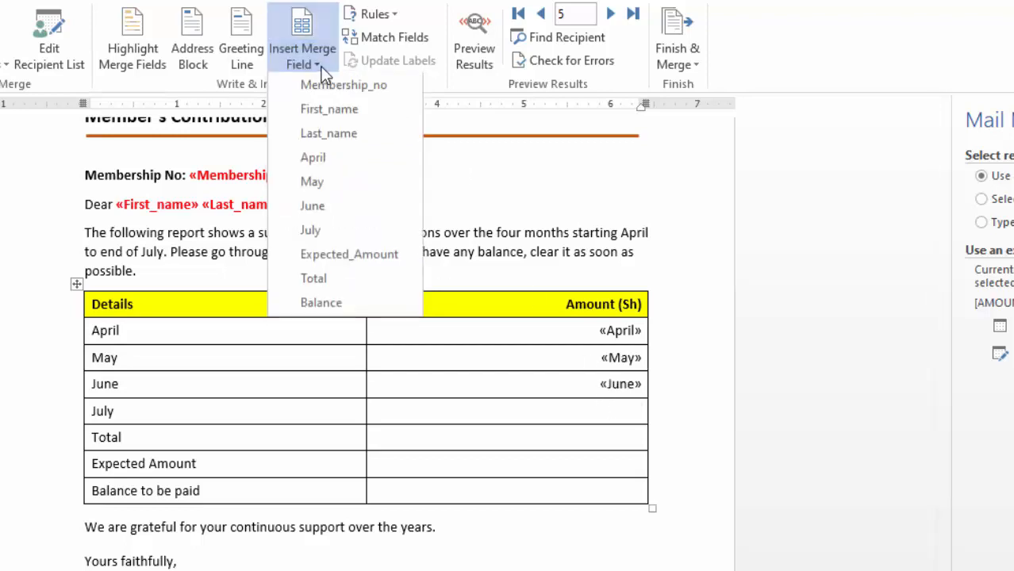
left_click(311, 232)
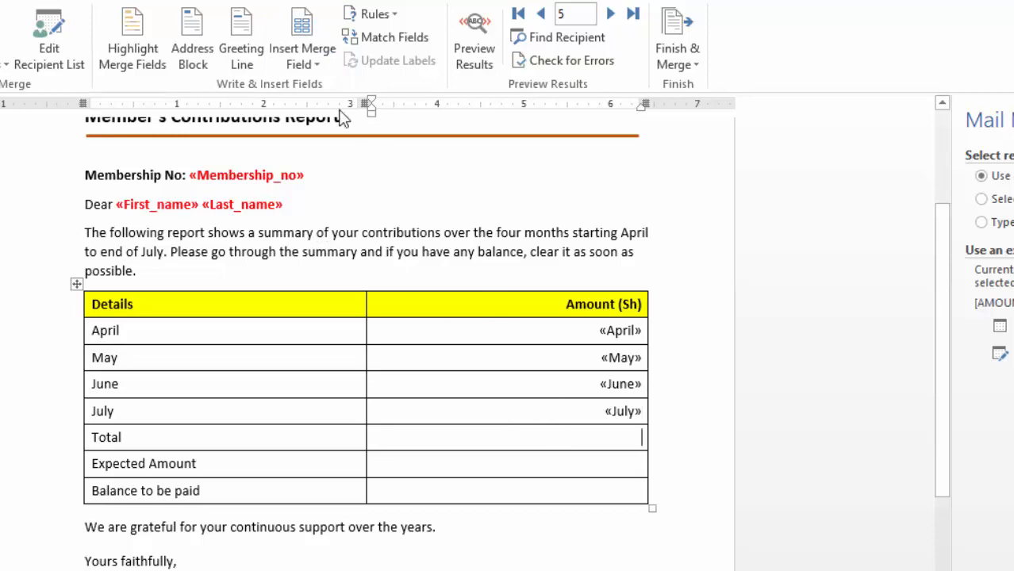
Step: Insert the Total, Expected_Amount and Balance merge fields into the Amount cells of the Total, Expected Amount and Balance to be paid rows
left_click(313, 67)
left_click(317, 281)
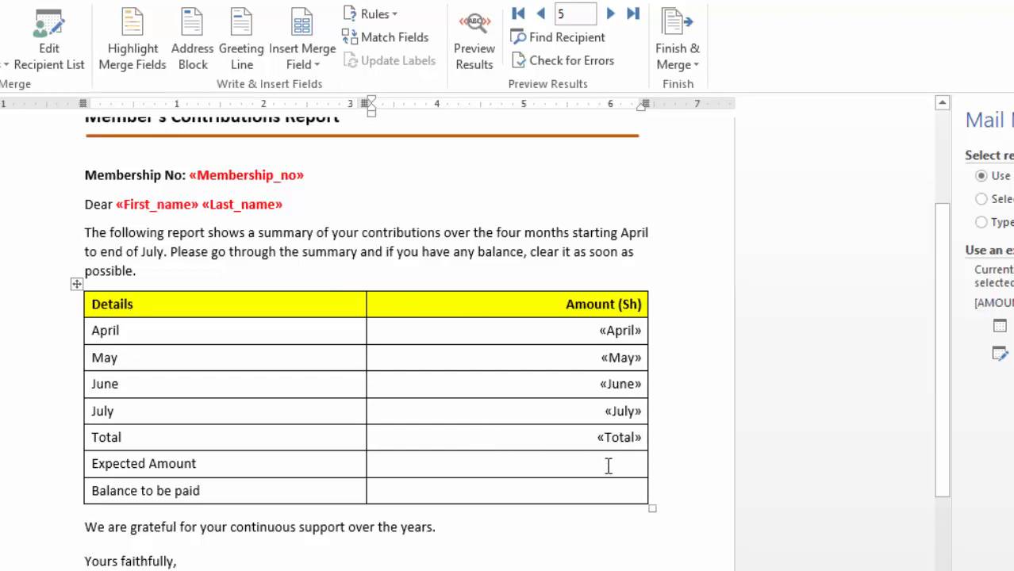
left_click(316, 65)
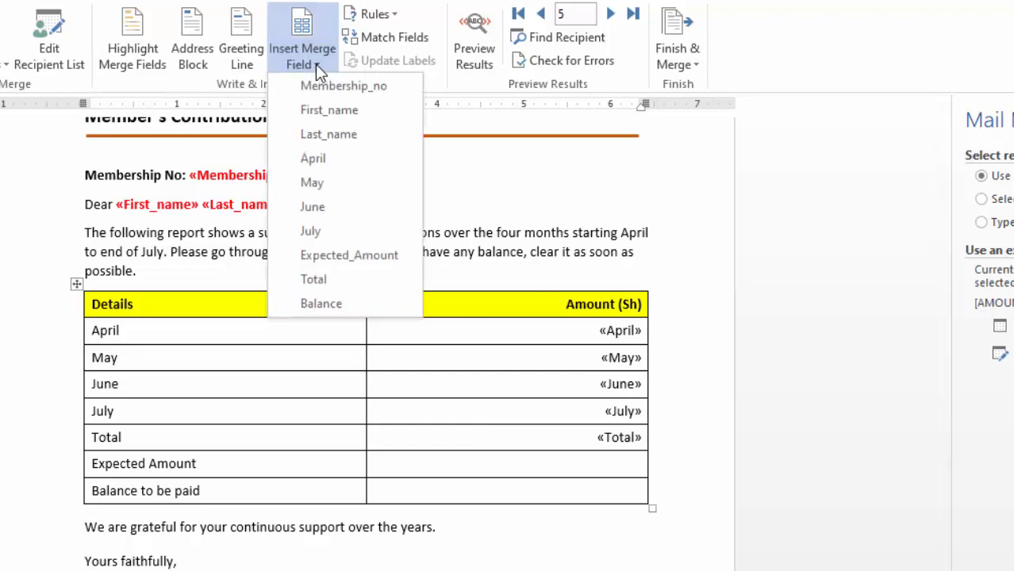
left_click(334, 254)
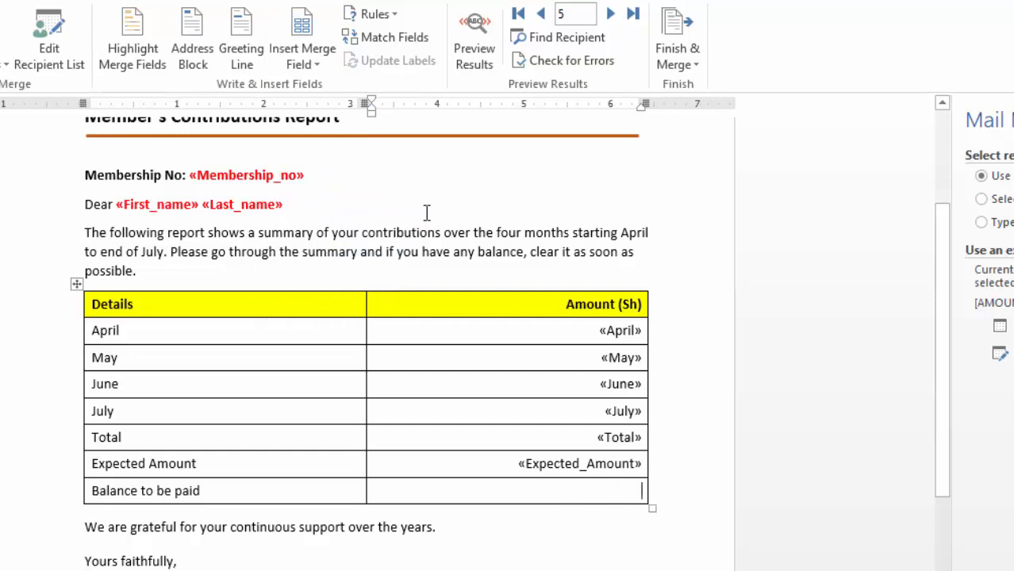
left_click(316, 65)
left_click(329, 304)
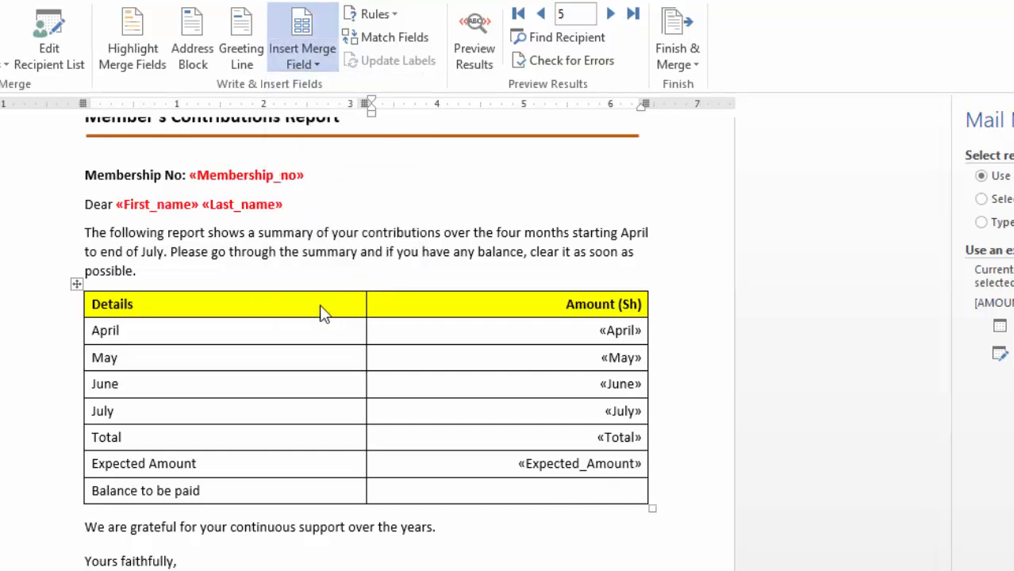
Step: Check the placed merge fields and preview the letter with the recipients' actual data
scroll(508, 333, "up", 4)
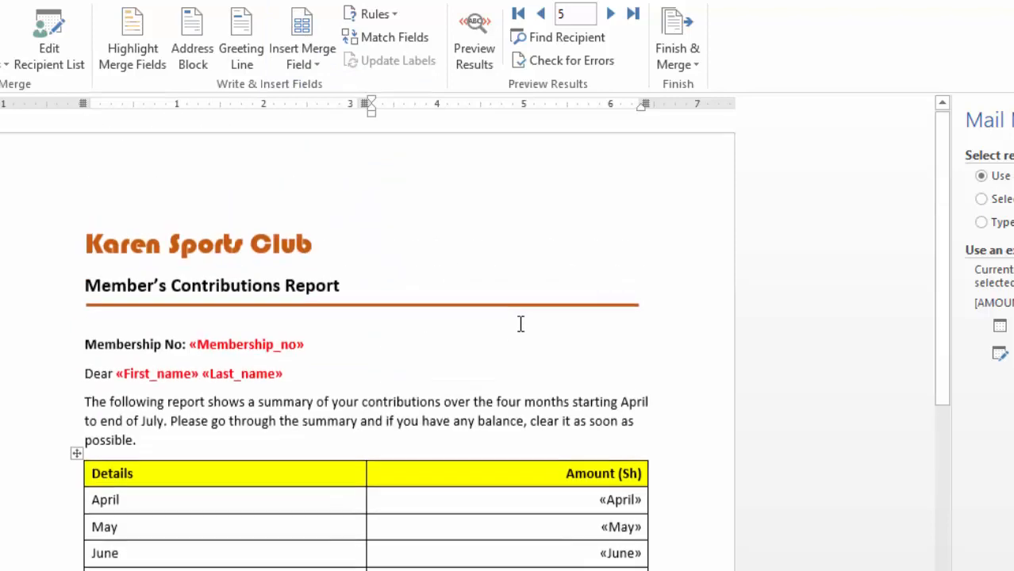
scroll(515, 321, "down", 2)
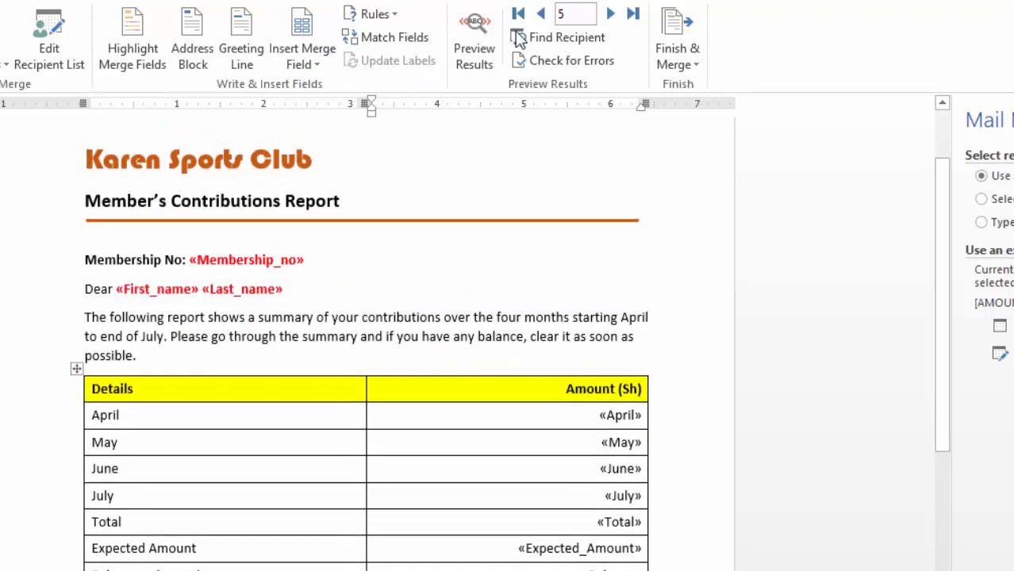
left_click(474, 57)
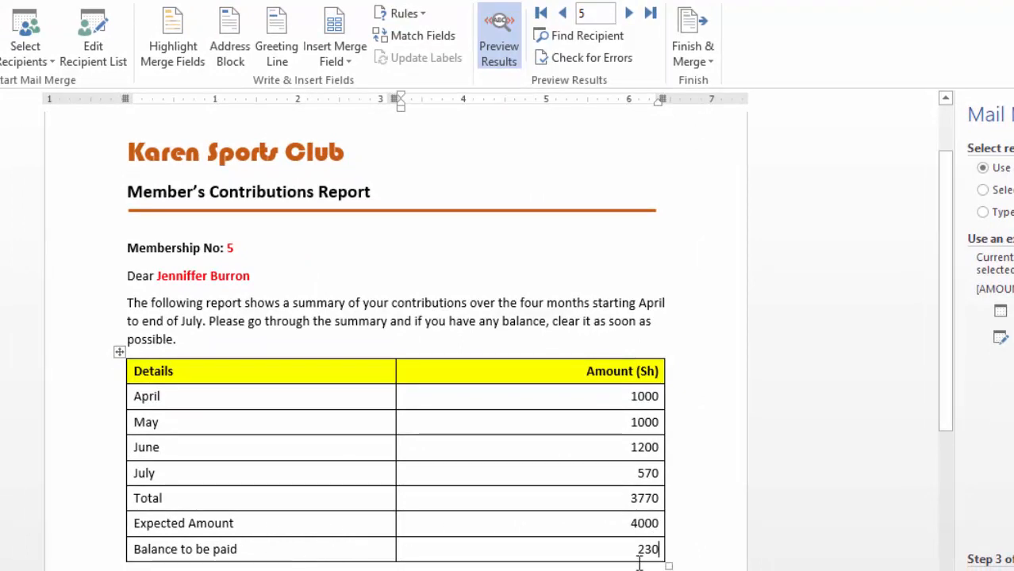
Step: Browse the previewed letters back and forth between recipients, including the first and last records, to check each member's contribution figures
left_click(564, 13)
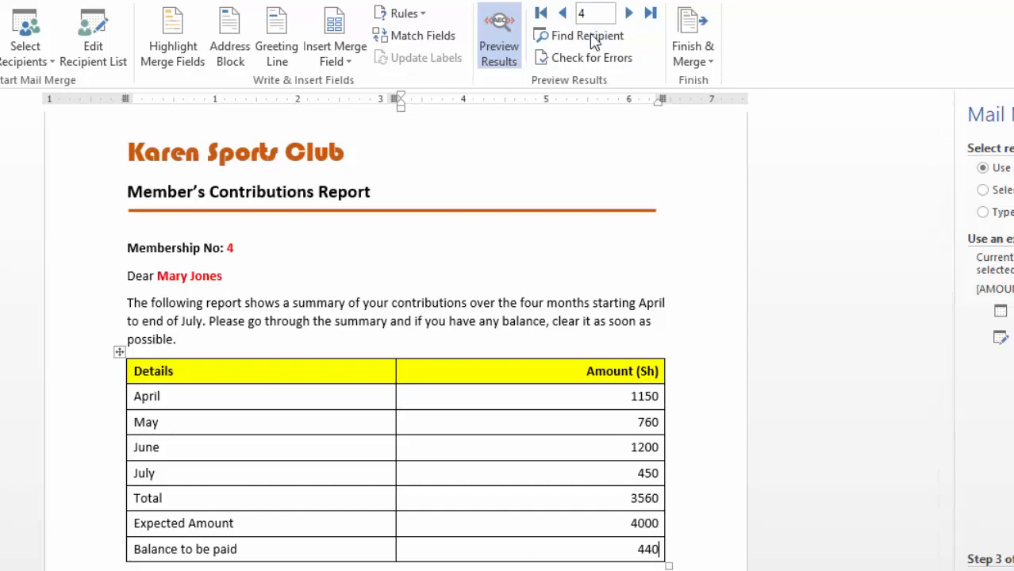
left_click(563, 14)
left_click(563, 14)
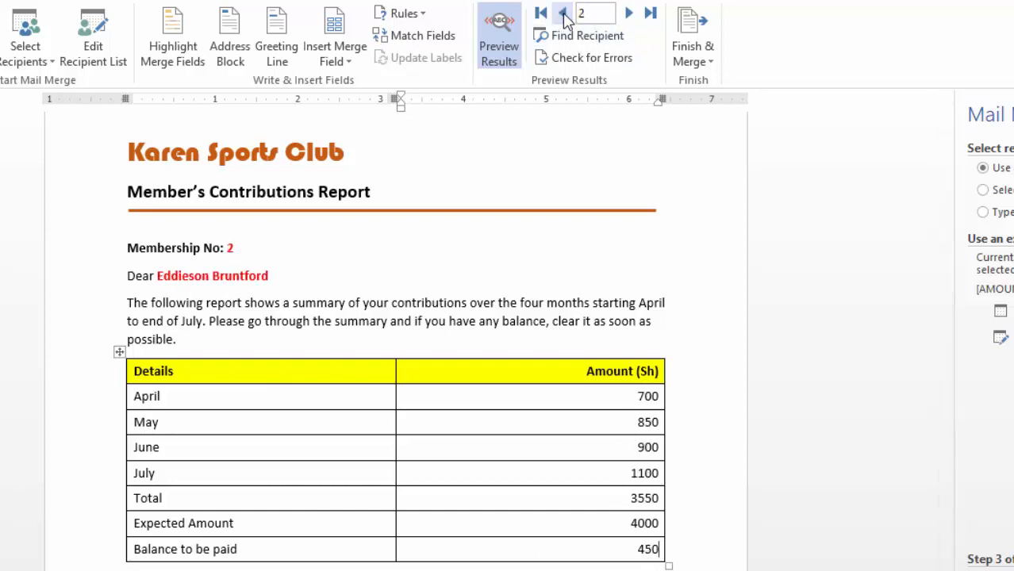
left_click(563, 14)
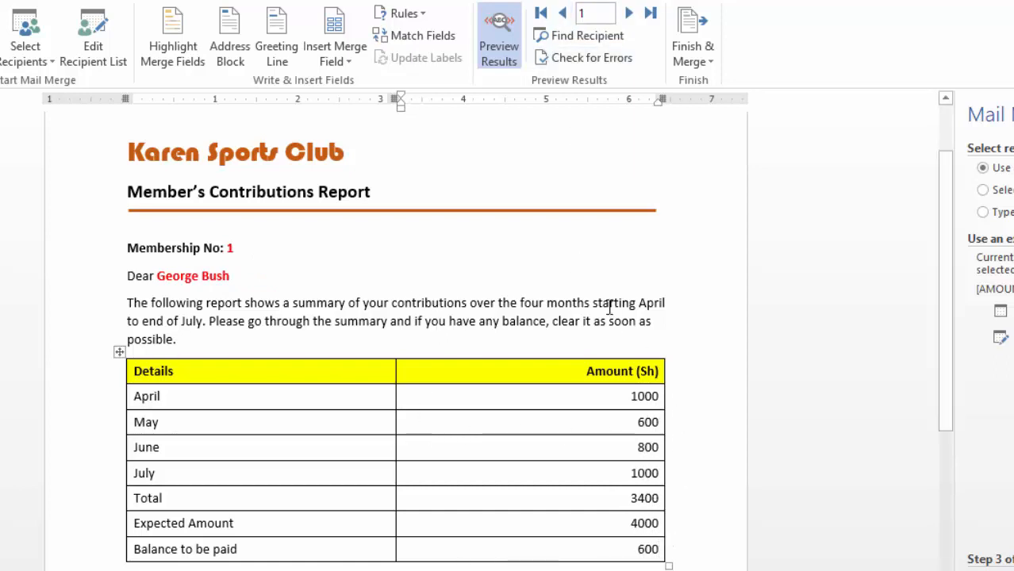
left_click(631, 13)
left_click(630, 13)
left_click(630, 13)
left_click(630, 14)
left_click(630, 13)
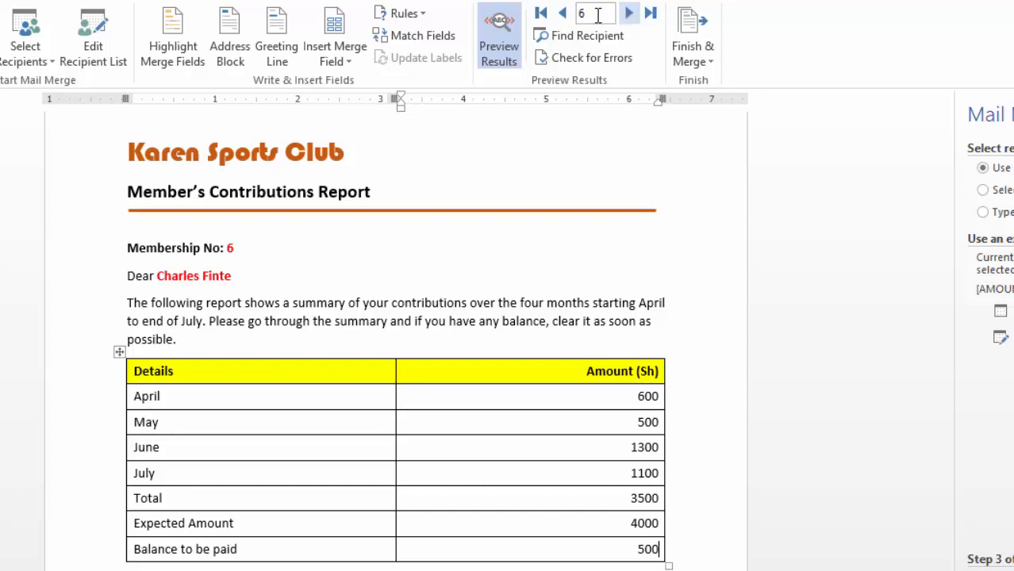
left_click(563, 13)
left_click(562, 13)
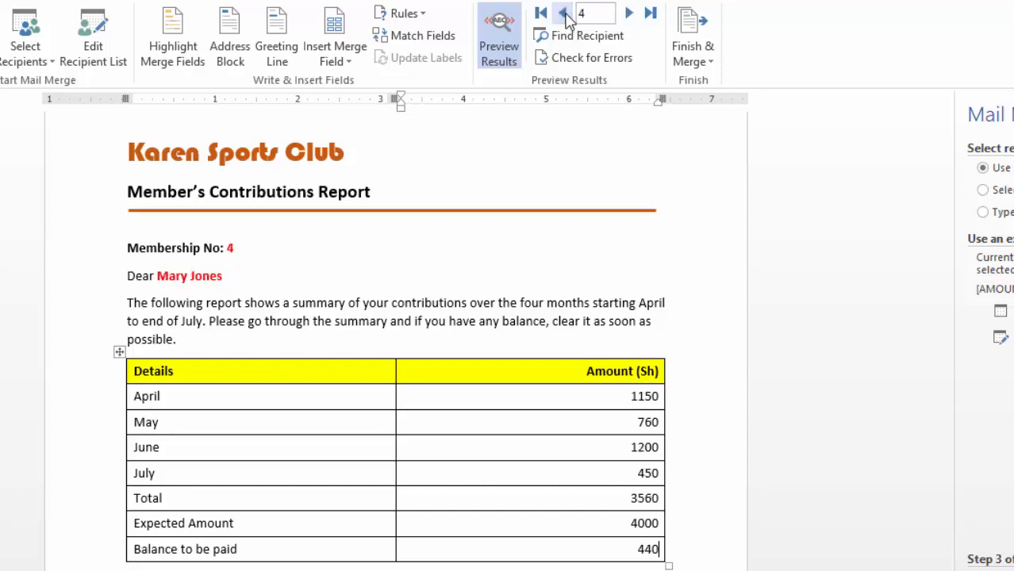
left_click(629, 14)
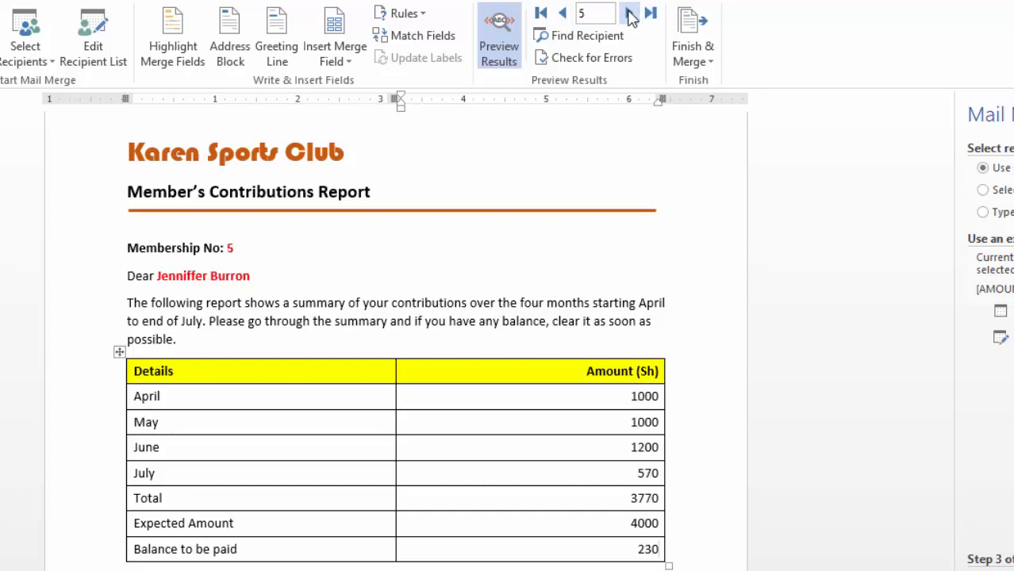
left_click(542, 14)
left_click(650, 16)
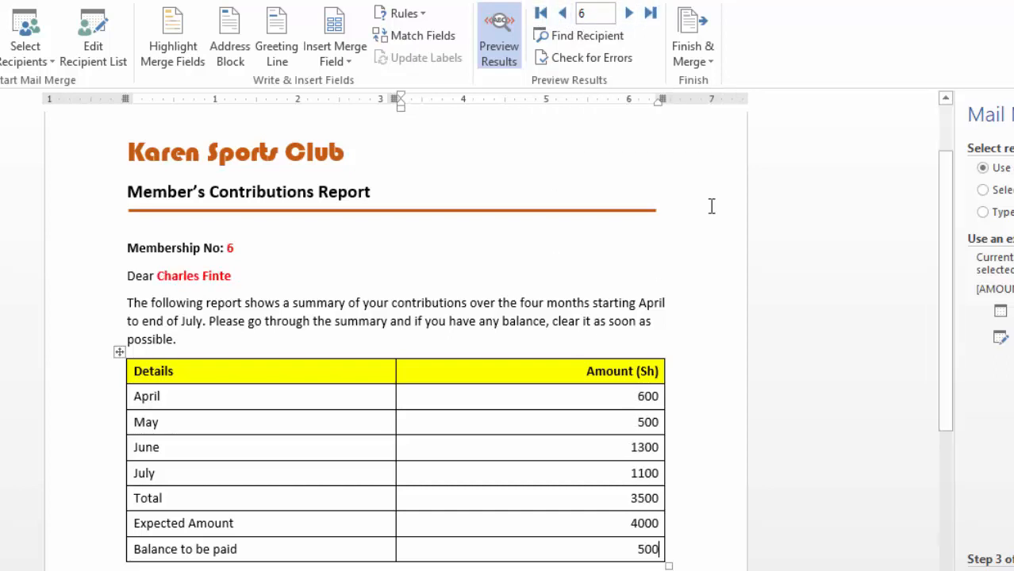
scroll(494, 324, "down", 7)
scroll(587, 249, "up", 7)
Step: Finish the mail merge by merging all records into a new document of individual, editable letters
left_click(706, 51)
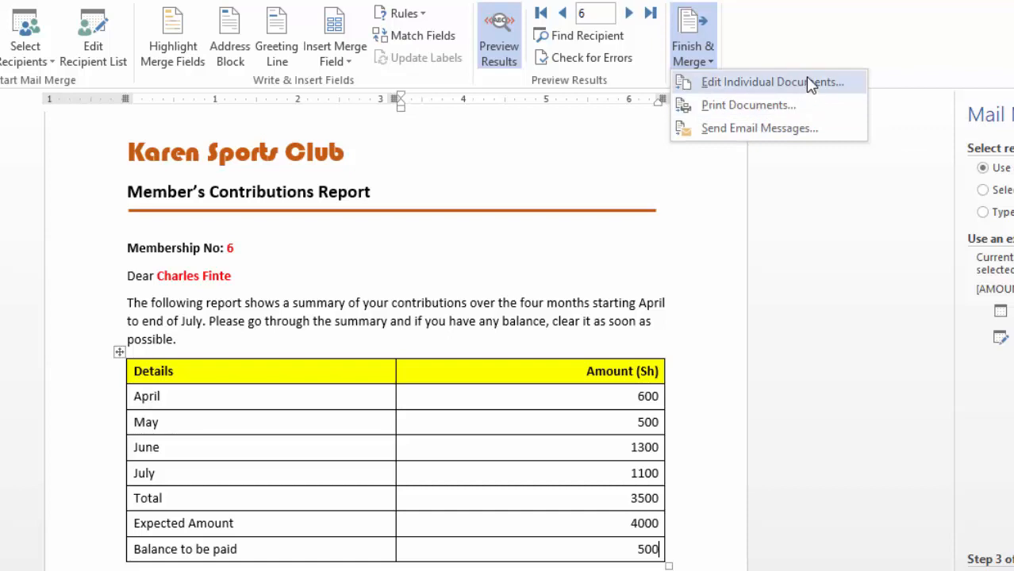
left_click(746, 83)
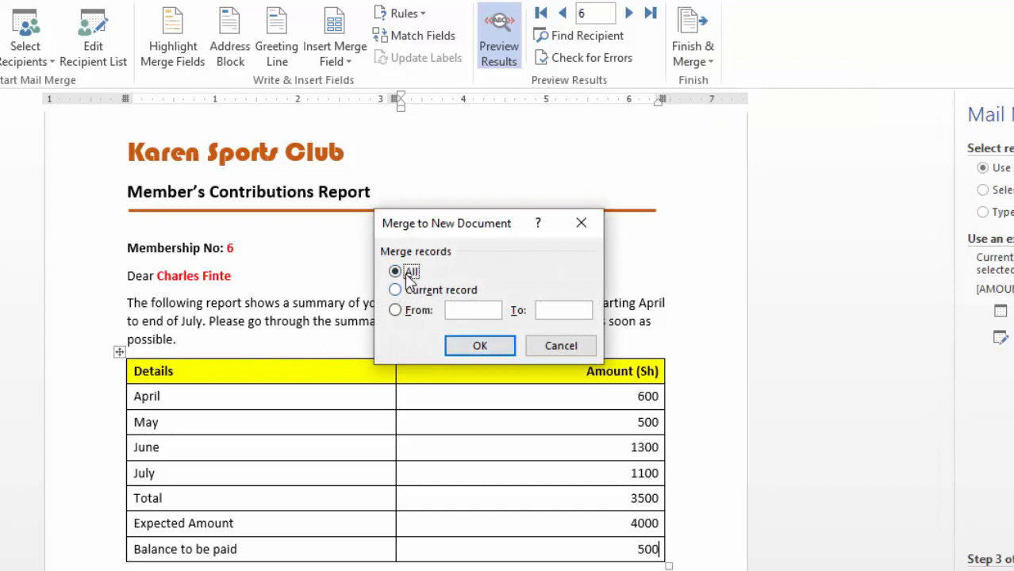
left_click(480, 346)
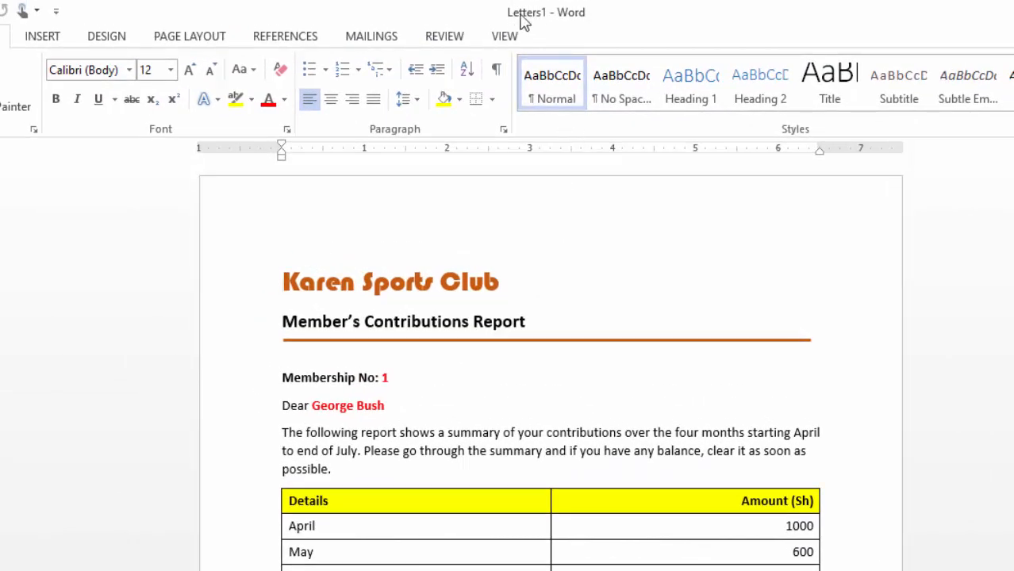
Step: Examine the merged letters from the first member to the last and back, checking the membership numbers, names and amounts
scroll(563, 251, "down", 3)
scroll(564, 252, "up", 3)
scroll(500, 250, "down", 15)
scroll(502, 242, "down", 8)
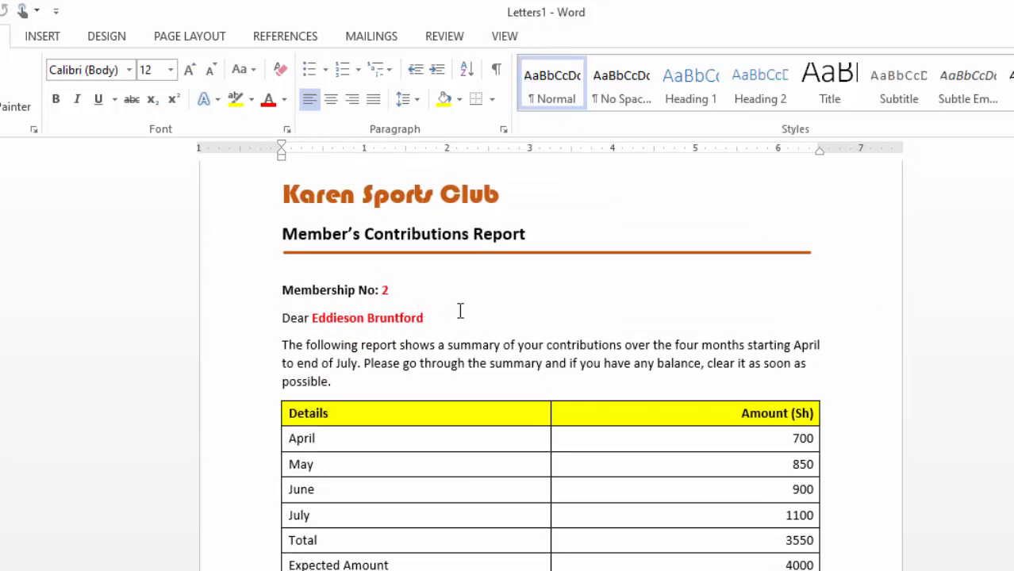
scroll(460, 311, "down", 17)
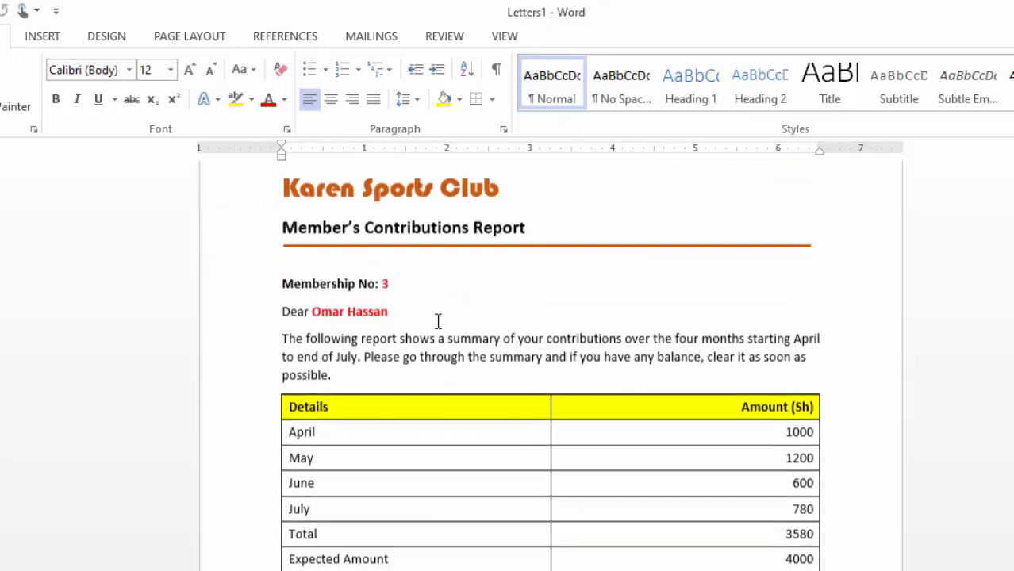
scroll(543, 324, "down", 17)
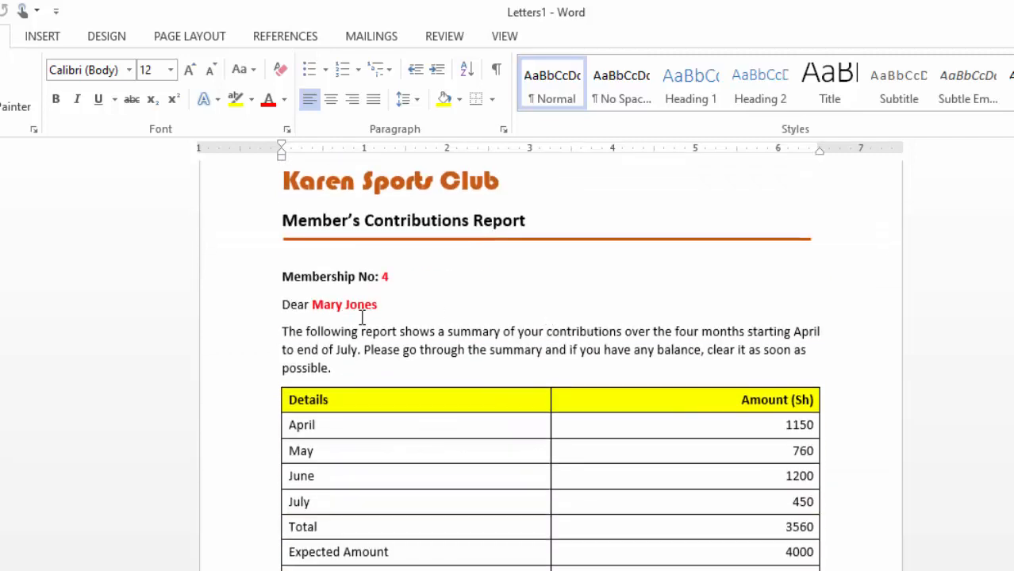
scroll(516, 314, "down", 17)
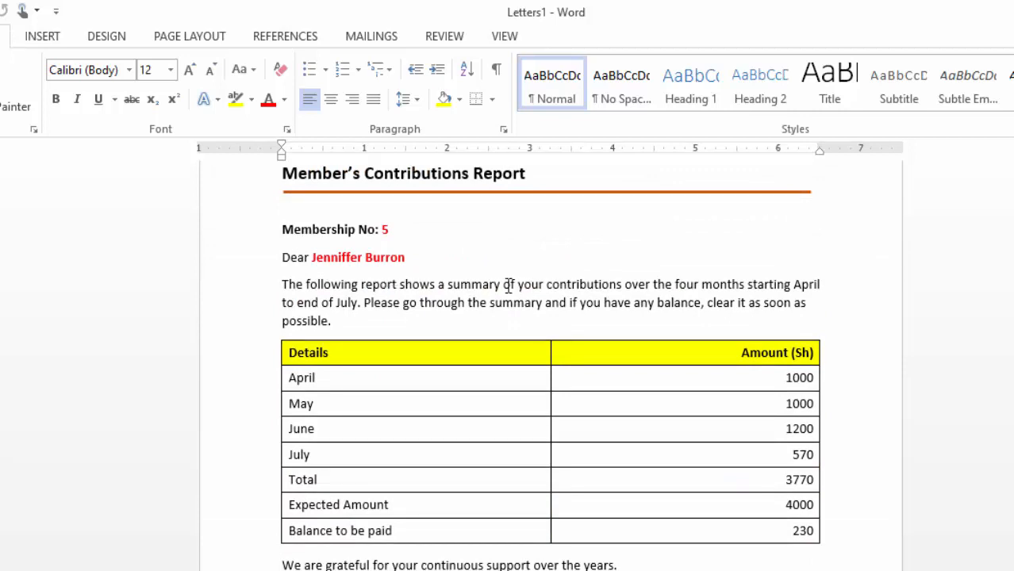
scroll(564, 330, "down", 17)
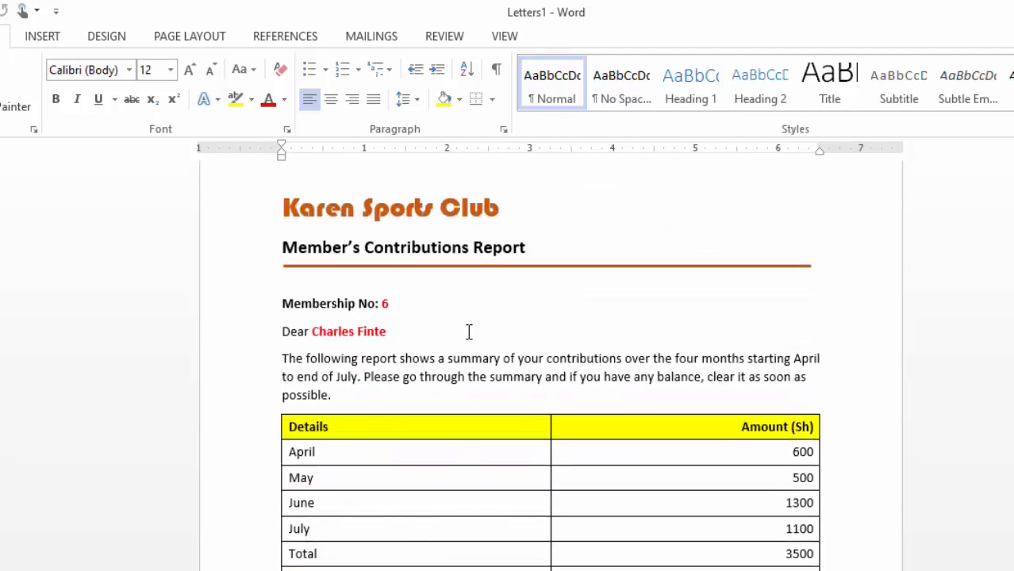
scroll(568, 329, "down", 1)
scroll(540, 330, "up", 1)
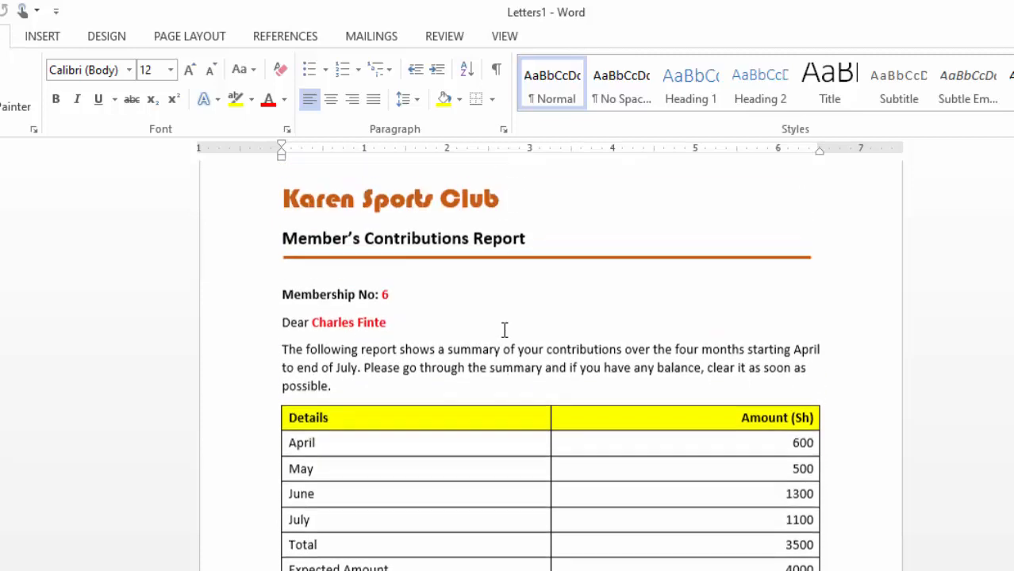
scroll(491, 330, "down", 3)
scroll(494, 327, "down", 3)
scroll(499, 318, "up", 8)
scroll(501, 308, "up", 20)
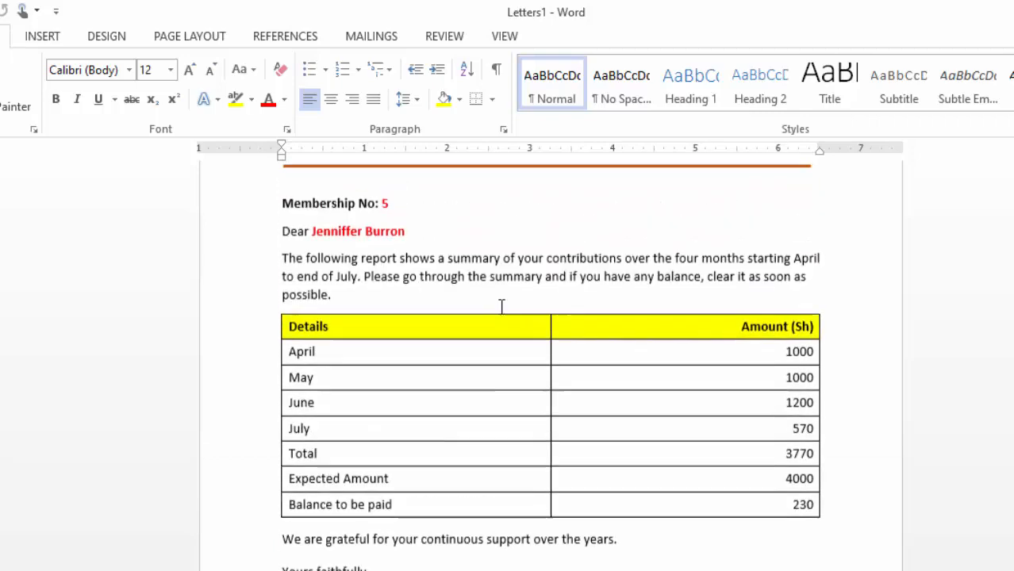
scroll(502, 307, "up", 20)
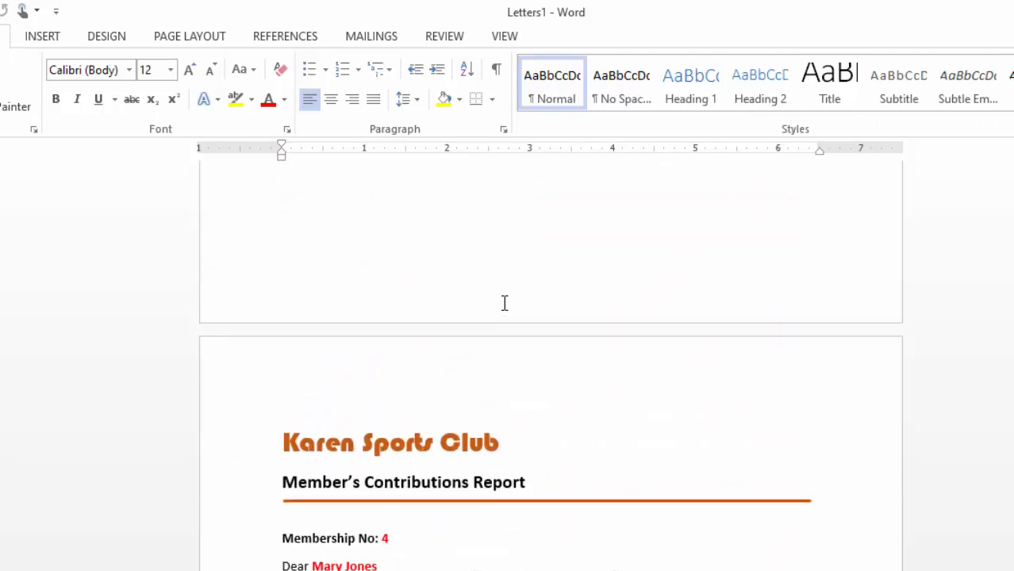
scroll(506, 304, "up", 20)
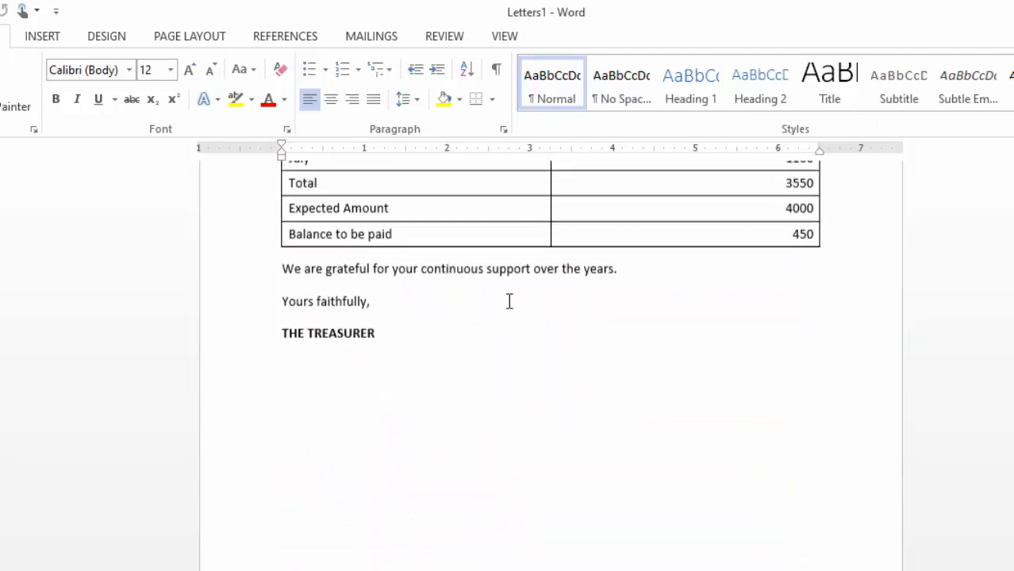
scroll(508, 302, "up", 15)
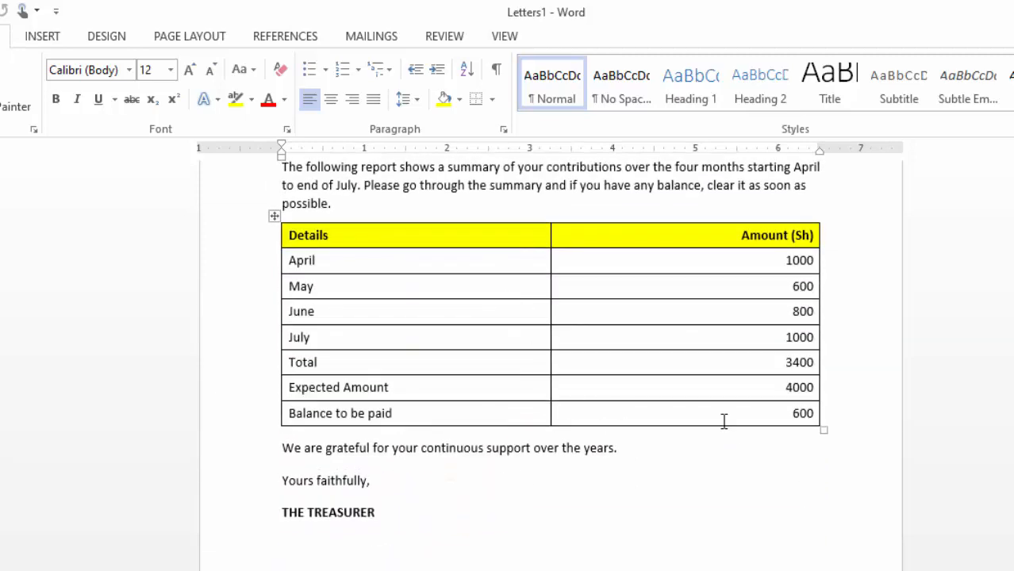
scroll(722, 419, "up", 5)
scroll(453, 279, "down", 1)
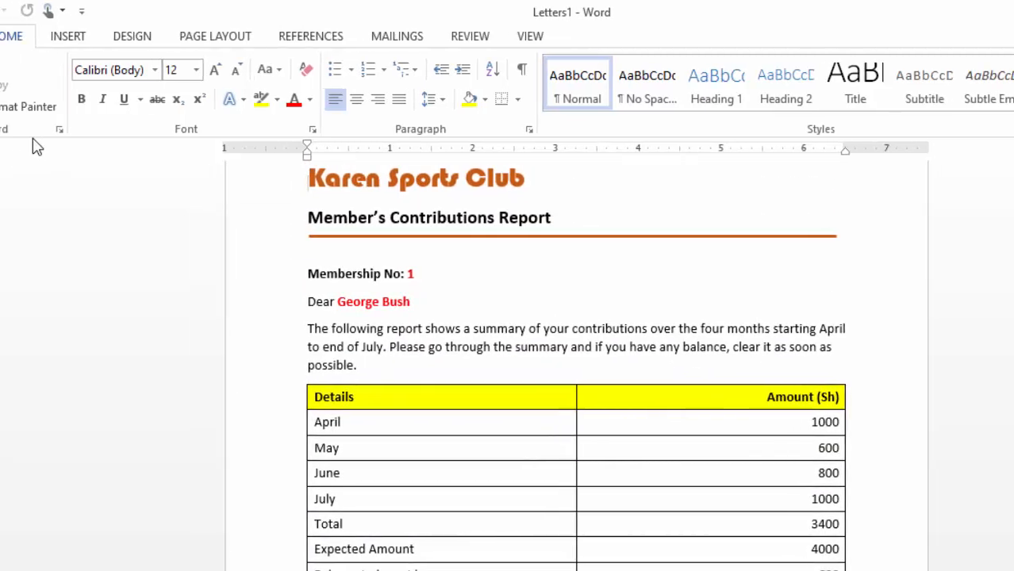
Step: Save the merged letters as a Word document named PRINTOUTS in the Documents folder
left_click(45, 11)
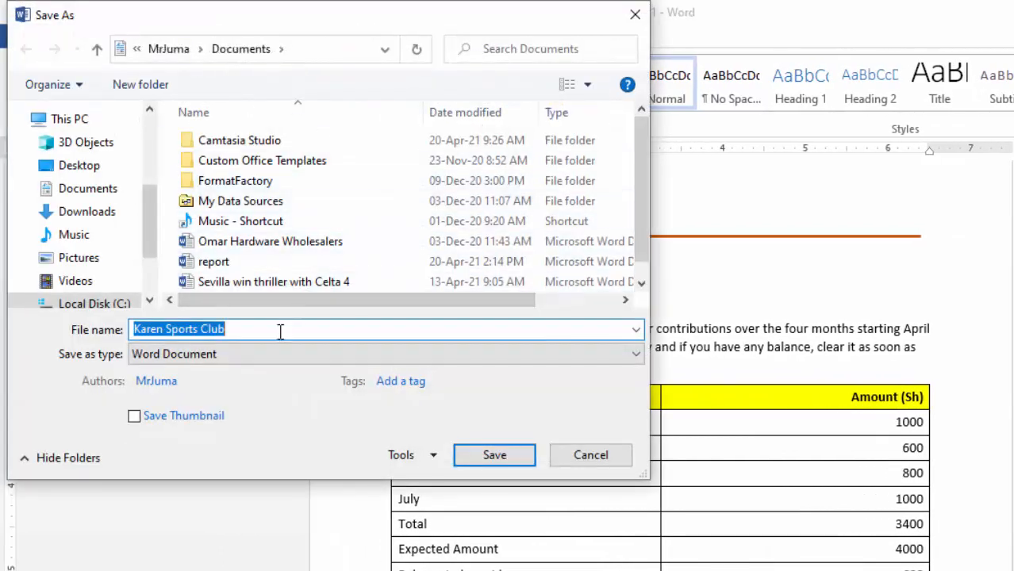
type("PR")
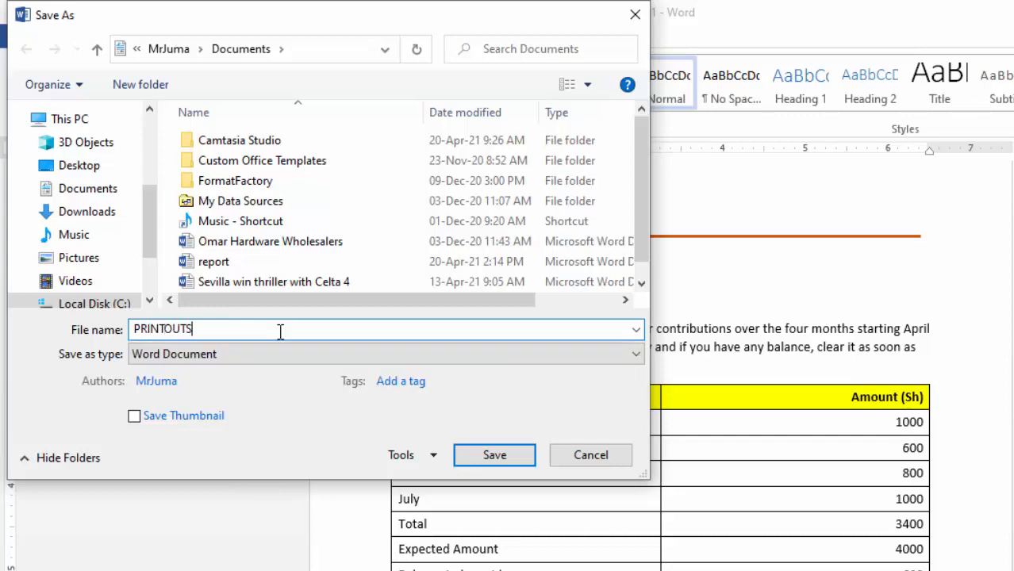
type("INTOUTS")
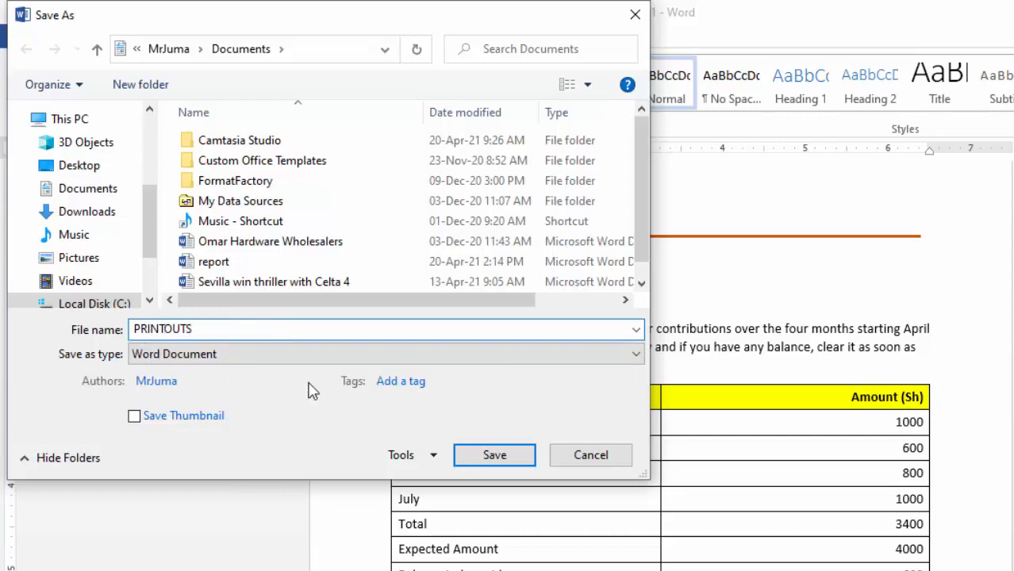
left_click(507, 457)
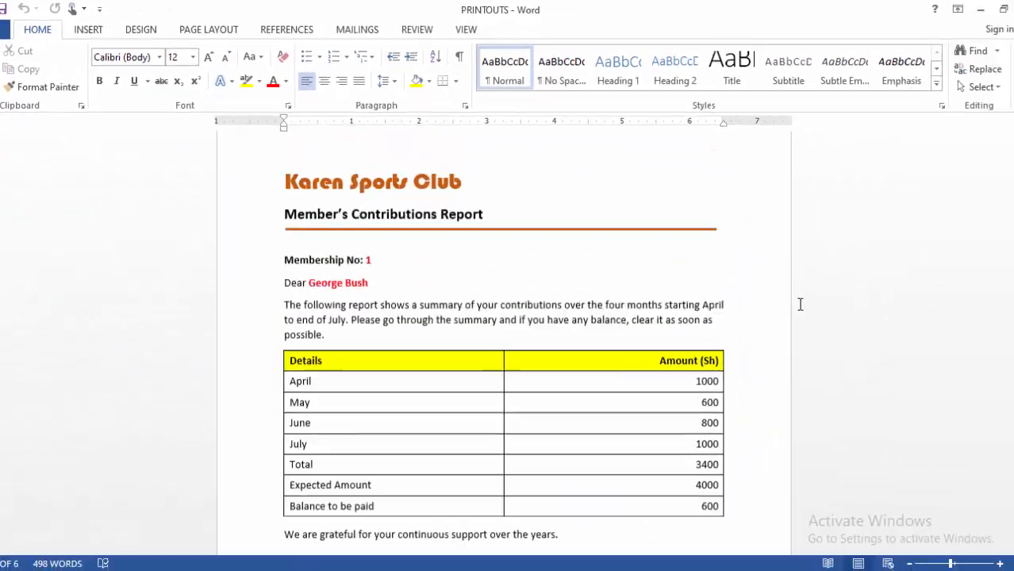
scroll(794, 301, "up", 1)
scroll(794, 300, "down", 2)
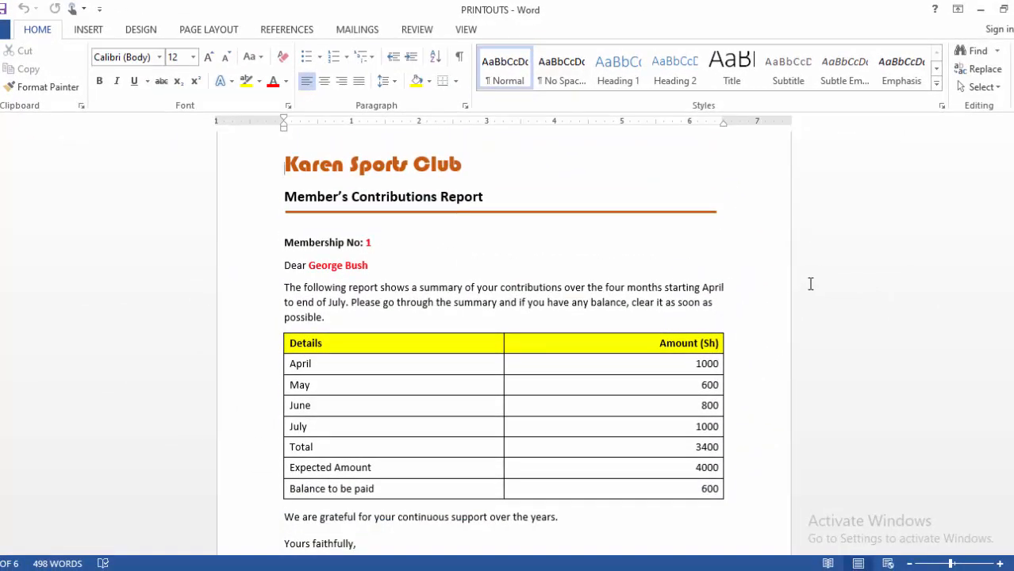
scroll(811, 284, "down", 1)
scroll(810, 284, "up", 1)
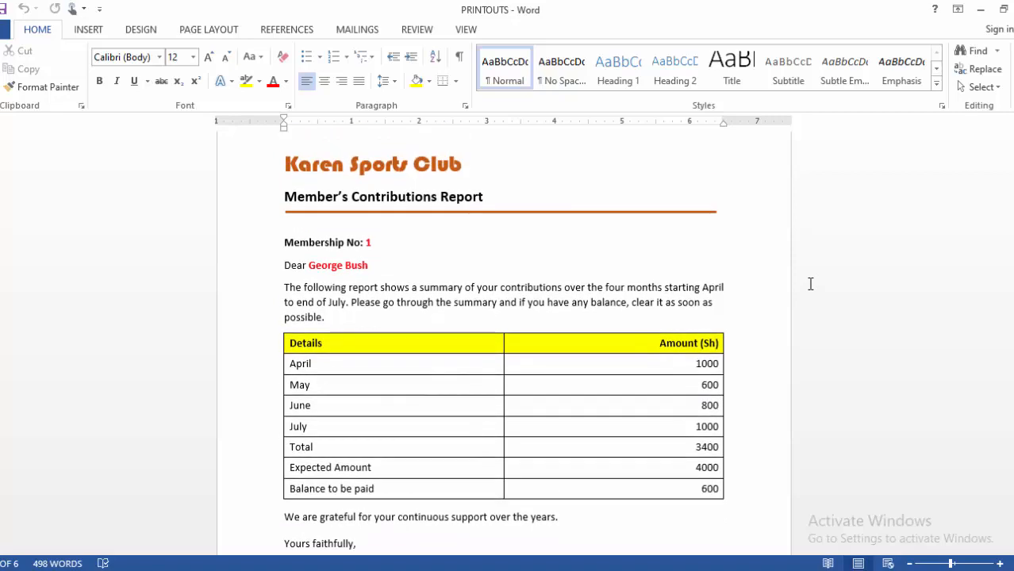